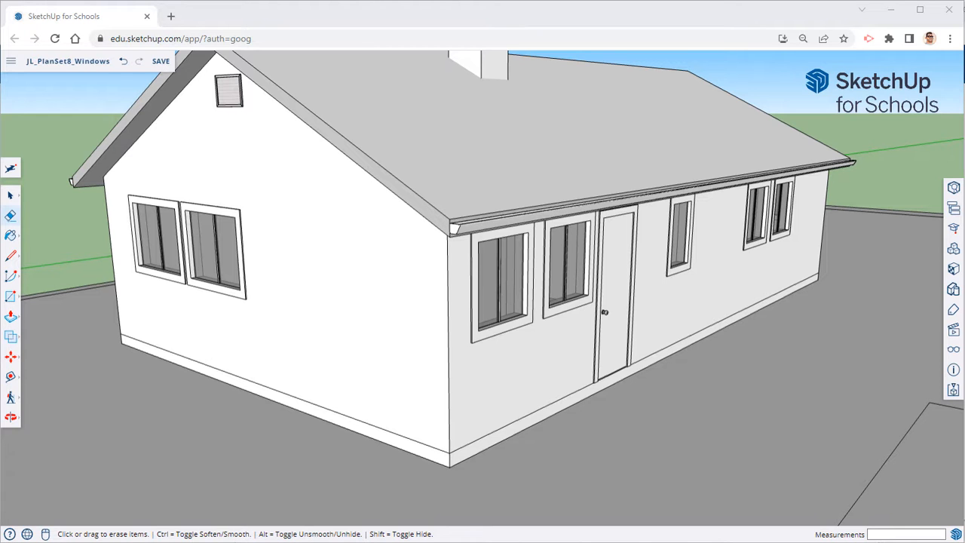
Step: Place a vertical guide on the door-side wall, 4 inches in from the house corner near the larger window
middle_click_drag(407, 348, 366, 283)
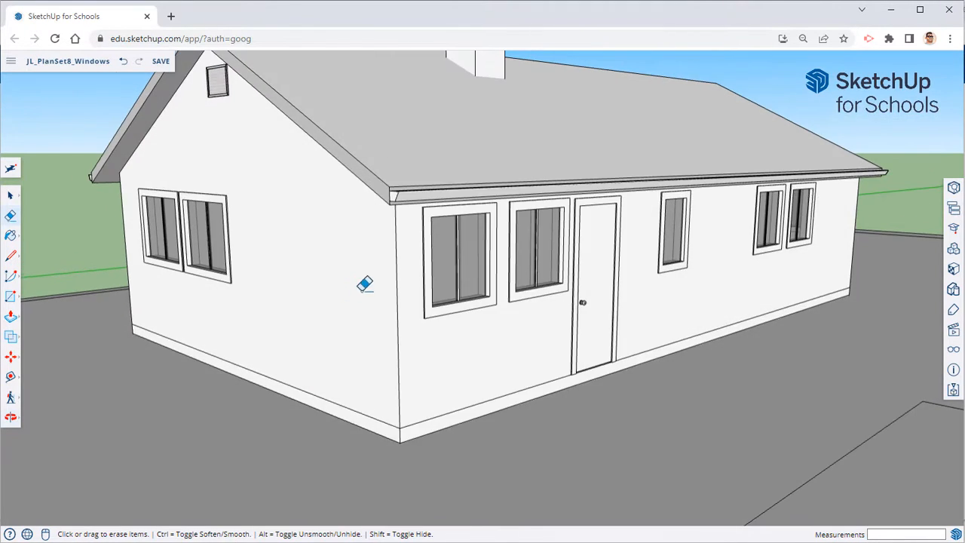
scroll(366, 282, "up", 4)
middle_click_drag(423, 257, 383, 295)
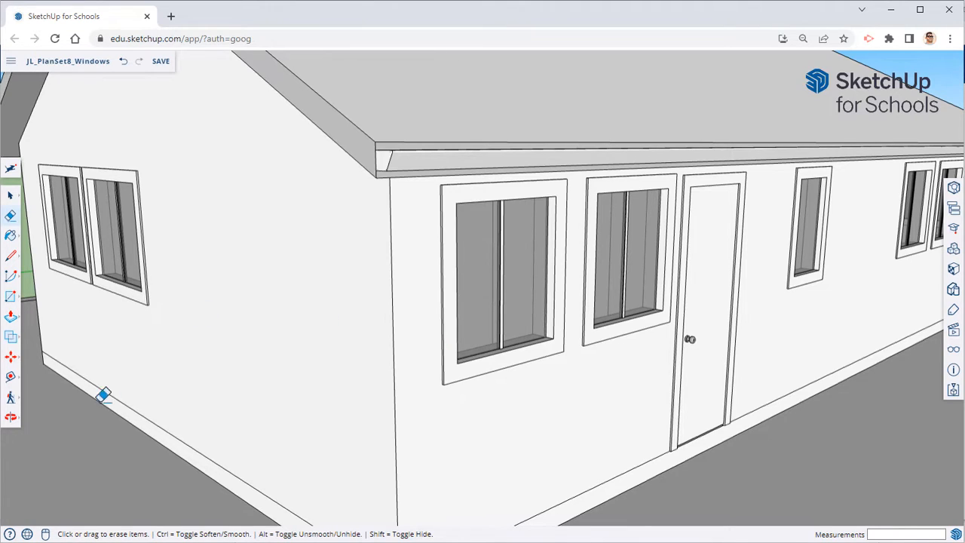
left_click(11, 377)
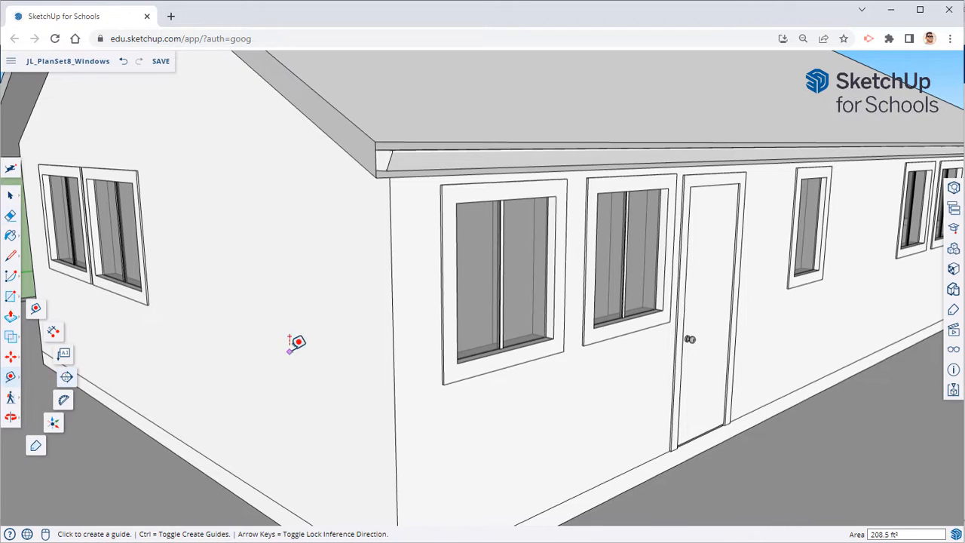
middle_click_drag(295, 340, 252, 314)
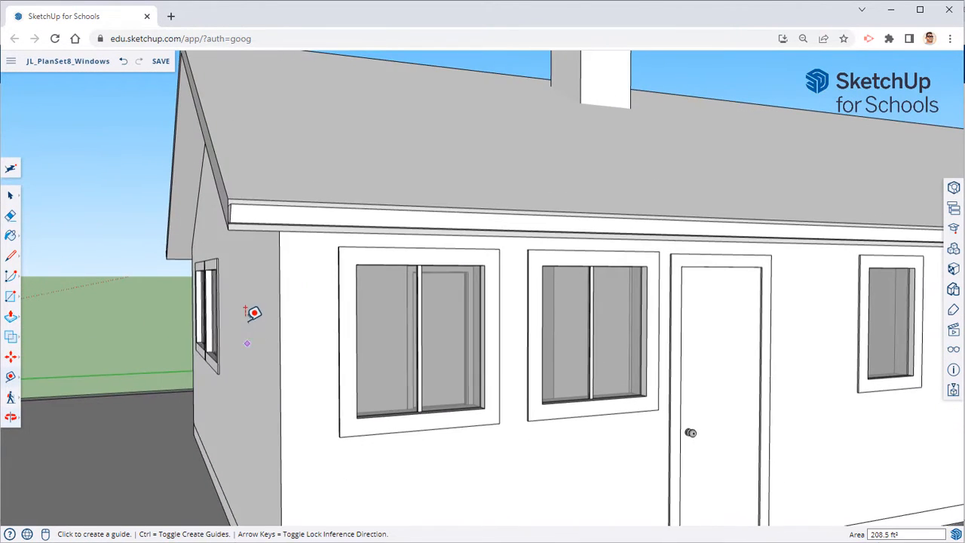
scroll(252, 301, "up", 3)
scroll(264, 264, "down", 1)
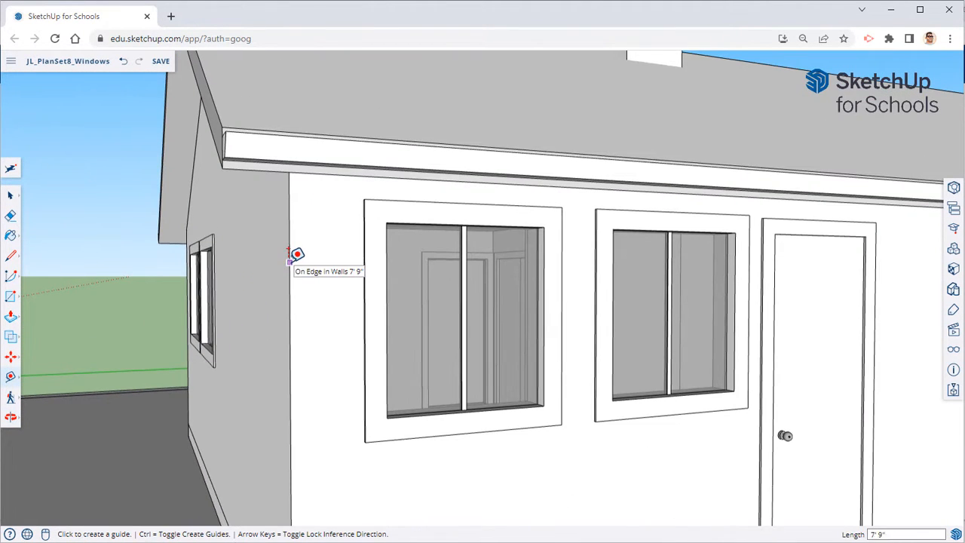
left_click(289, 262)
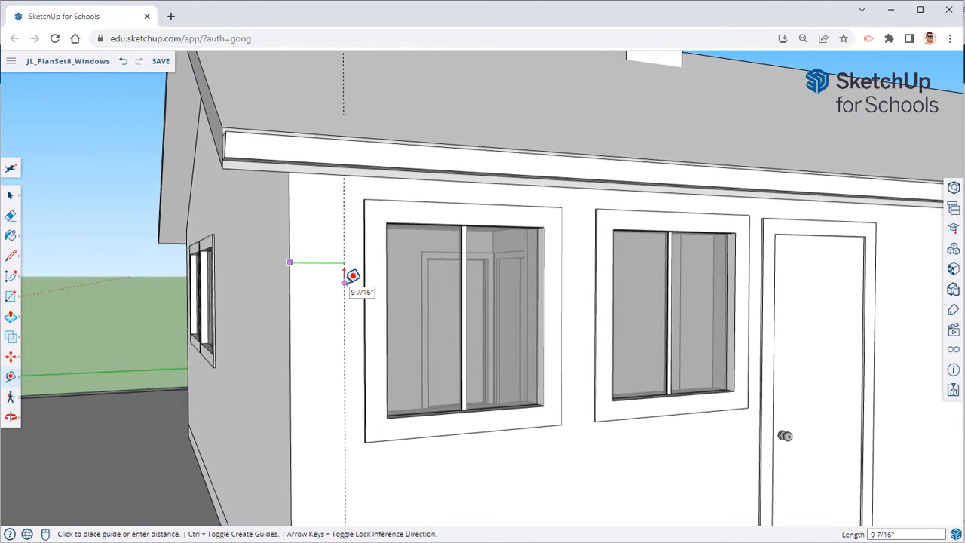
type("4")
key("Return")
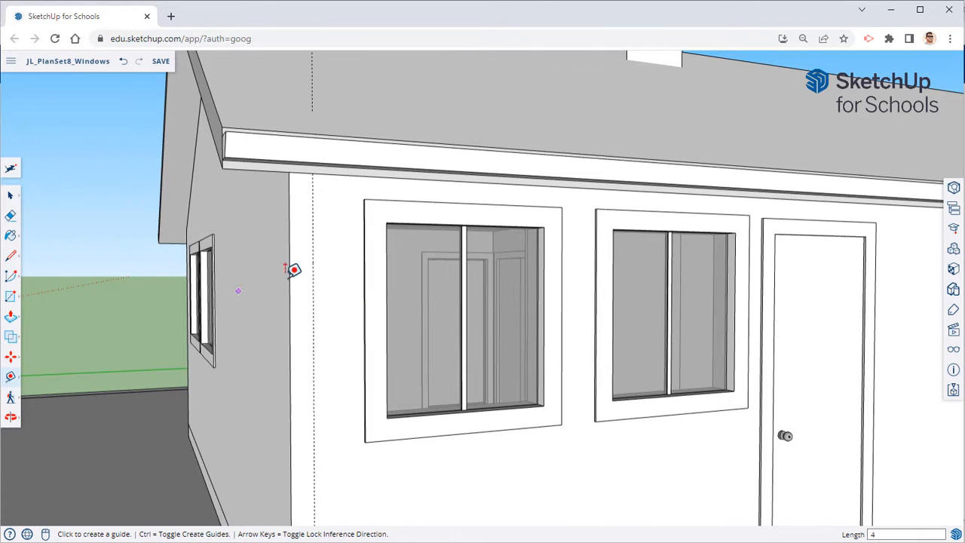
Step: Place a guide across the gutter face, 16 inches in from the gutter's end edge
scroll(333, 279, "up", 3)
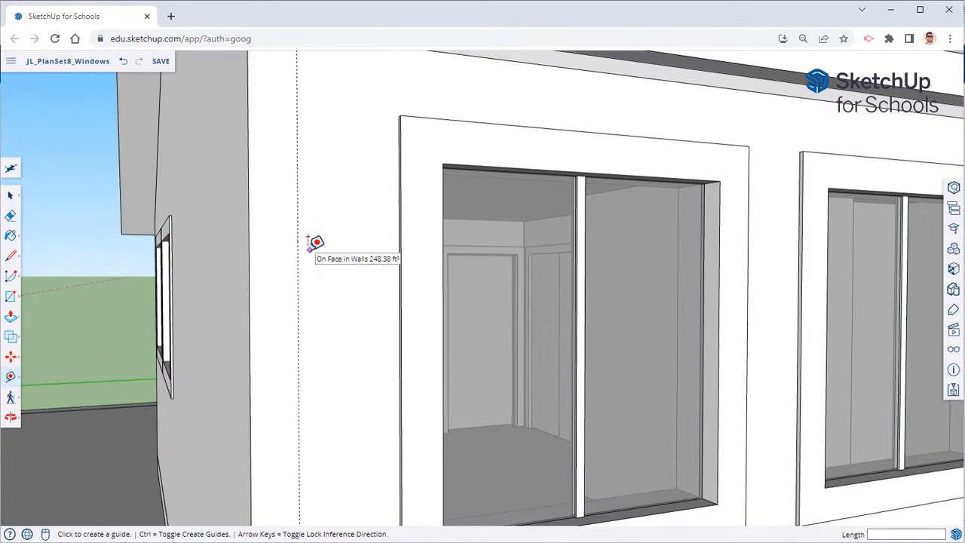
middle_click_drag(307, 244, 239, 198)
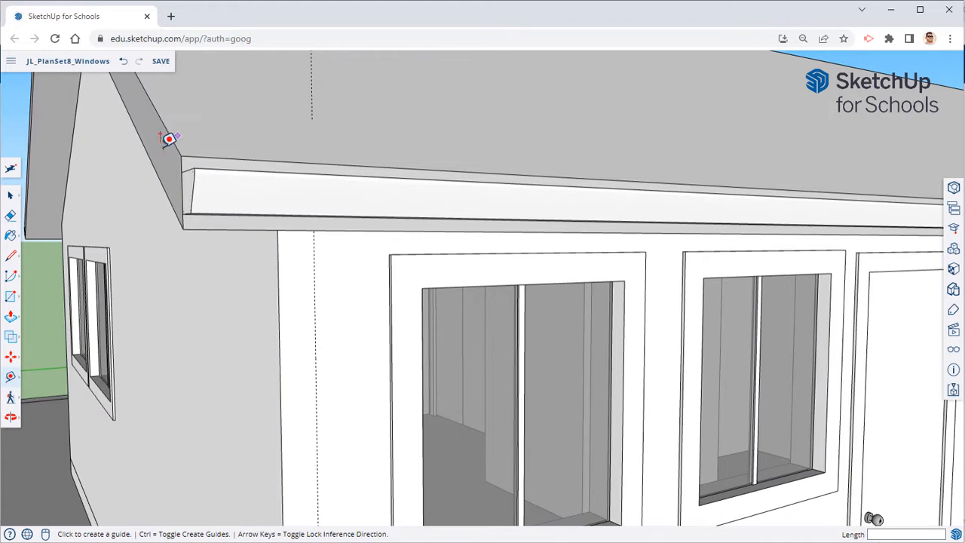
left_click(194, 183)
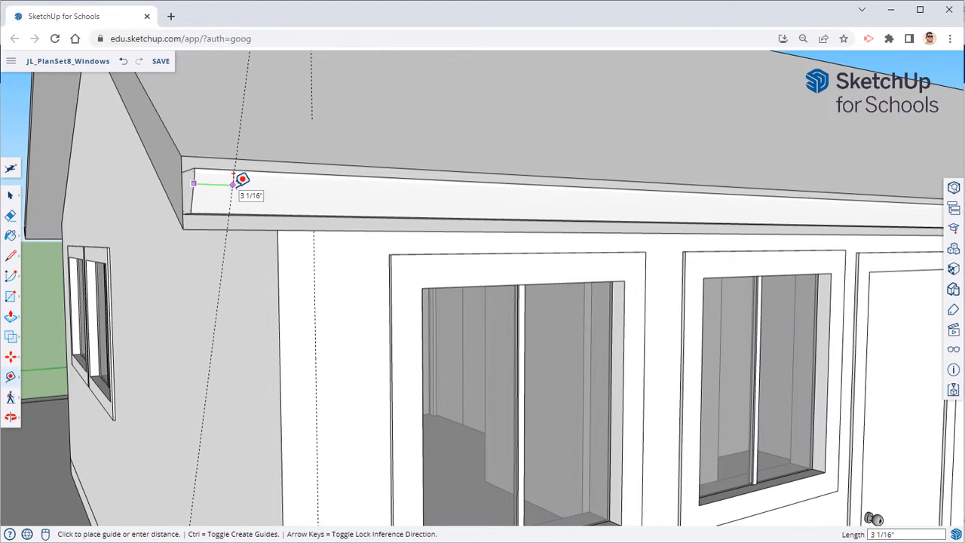
left_click(334, 177)
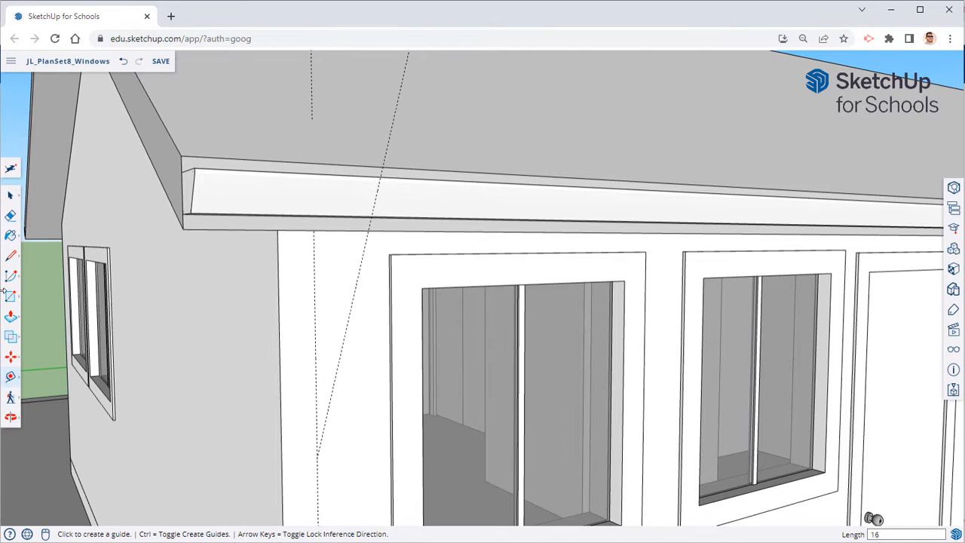
Step: Draw a 3-inch line across the gutter's underside, starting where the 16-inch guide meets its outer edge
left_click(11, 259)
mouse_move(230, 244)
middle_mouse_down()
mouse_move(233, 231)
mouse_move(196, 168)
mouse_move(266, 185)
mouse_move(294, 347)
mouse_move(269, 248)
middle_mouse_up()
scroll(297, 273, "up", 3)
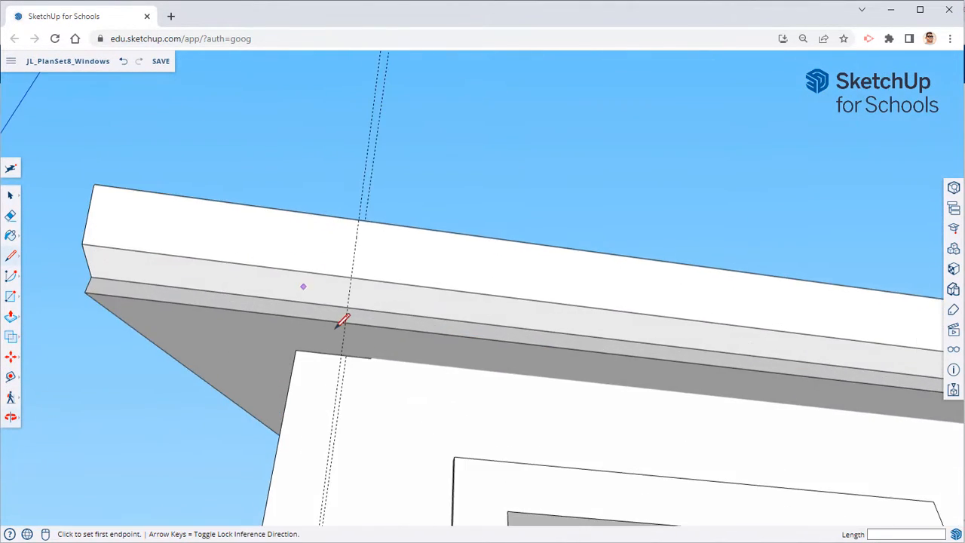
mouse_move(336, 327)
middle_mouse_down()
mouse_move(388, 239)
mouse_move(434, 254)
middle_mouse_up()
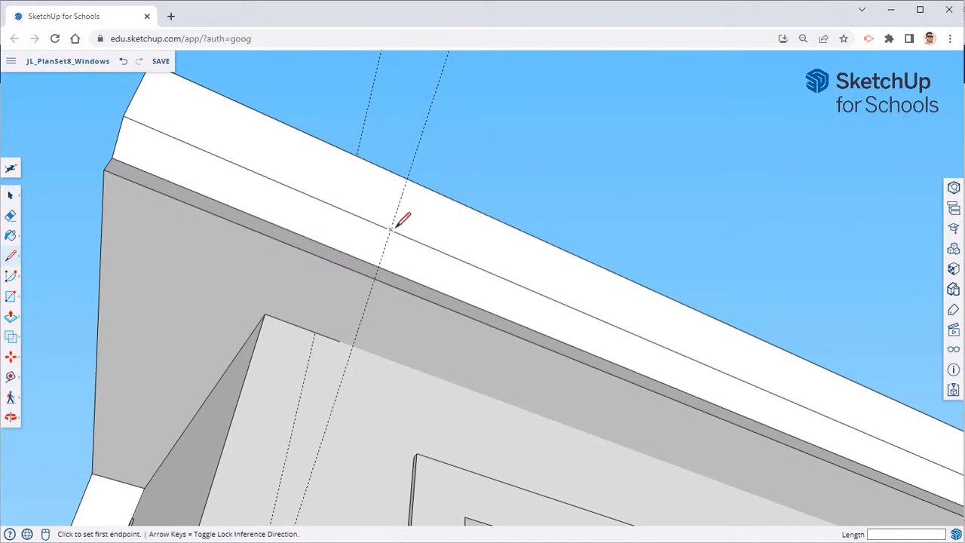
left_click(390, 230)
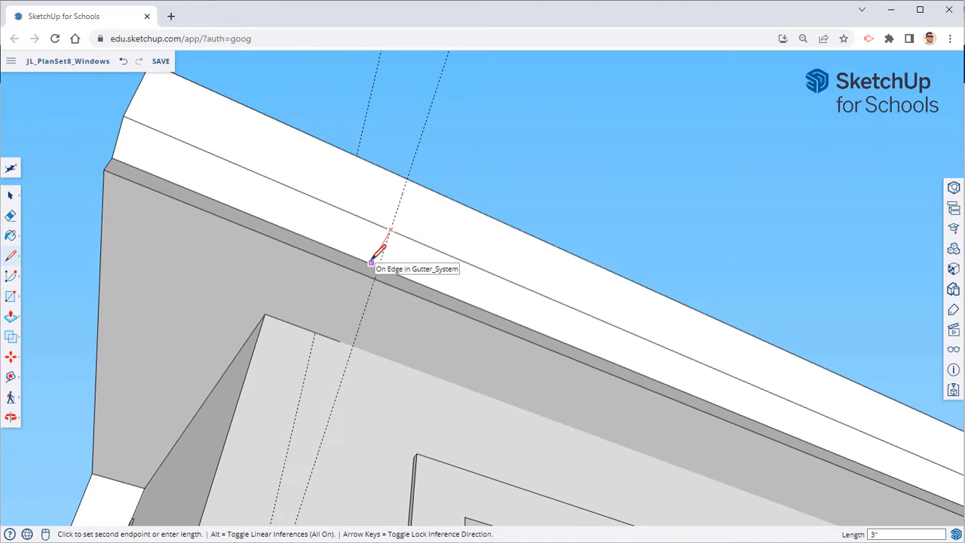
left_click(371, 261)
Step: Place a lengthwise guide on the gutter's underside, 1 1/2 inches from its inner edge, through the cross line's midpoint
middle_click_drag(459, 345, 461, 384)
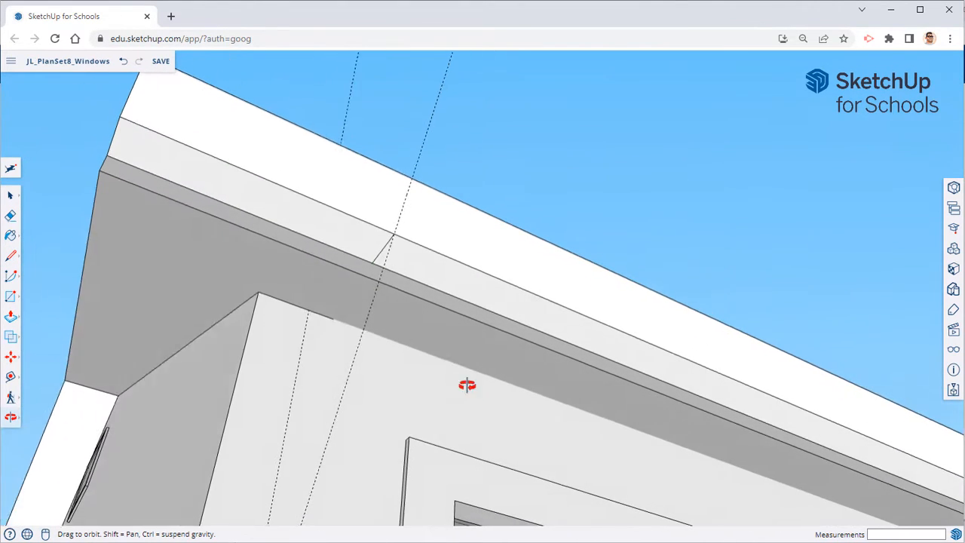
left_click(9, 379)
scroll(208, 215, "up", 3)
left_click(356, 249)
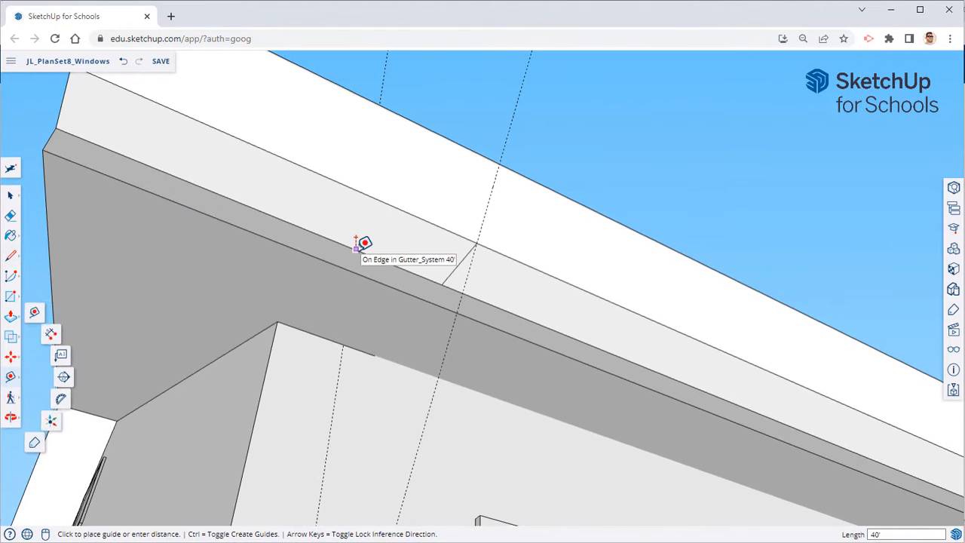
left_click(463, 257)
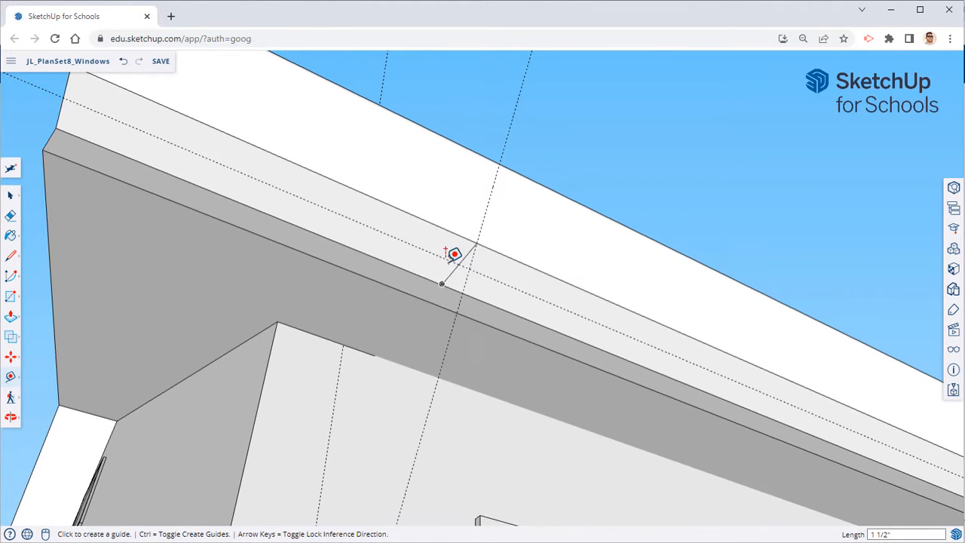
Step: Add two parallel guides on the gutter's underside, 1 inch to each side of the lengthwise centre guide
left_click(416, 235)
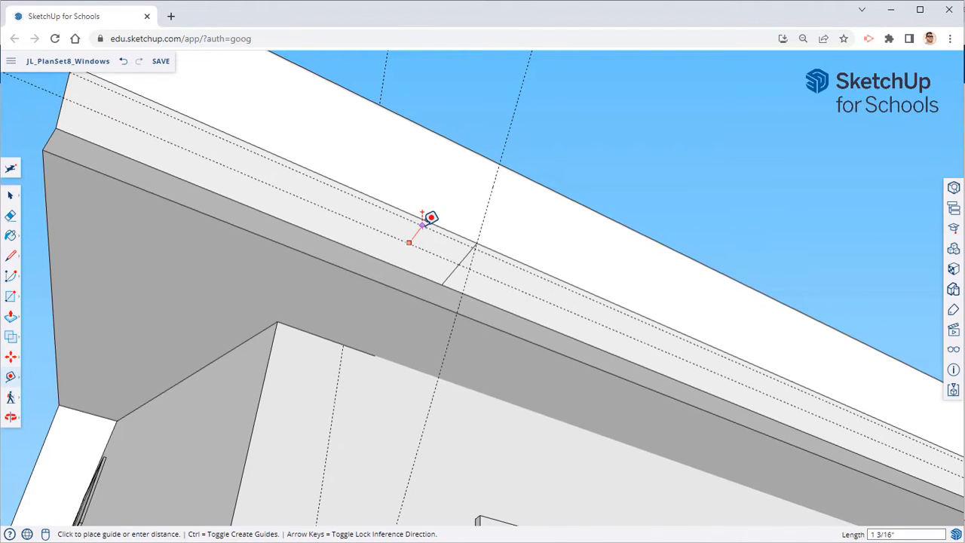
type("1")
key("Return")
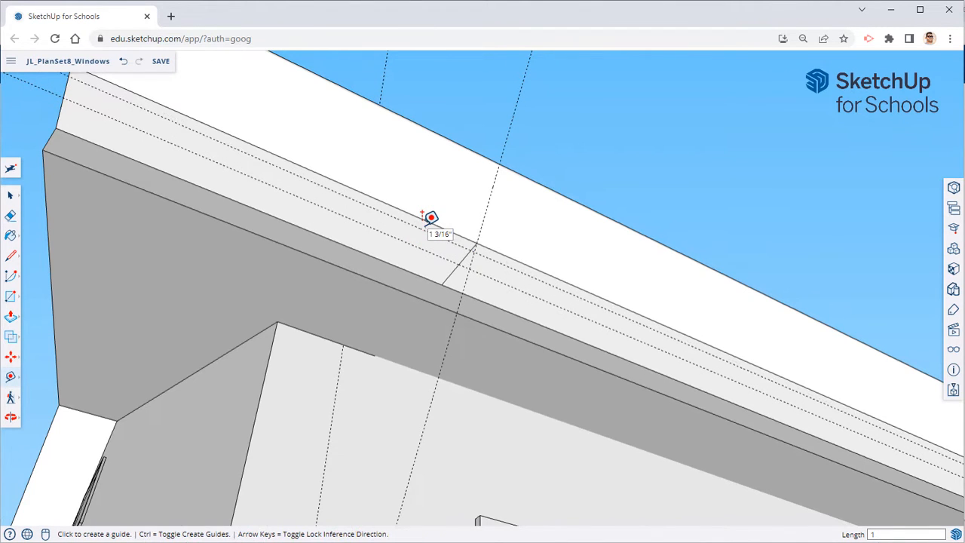
left_click(441, 245)
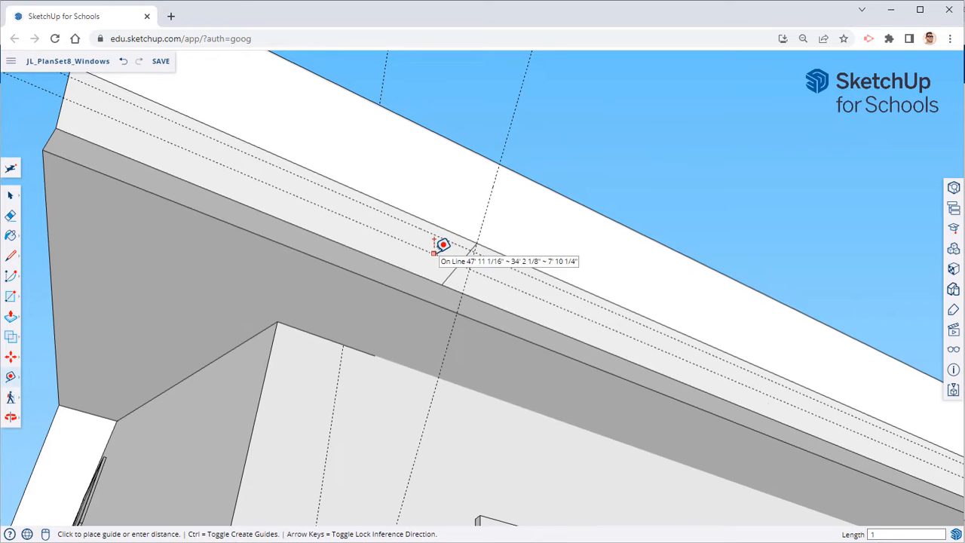
left_click(430, 253)
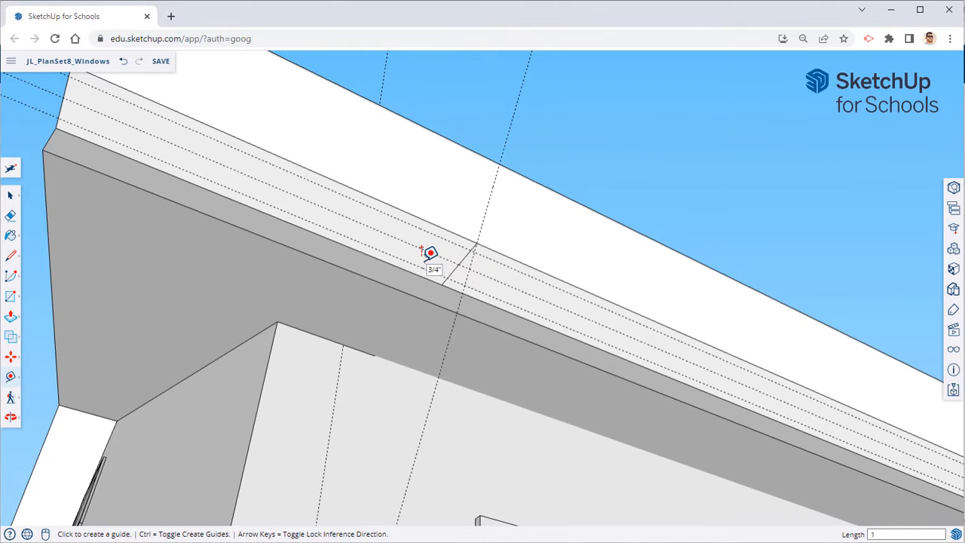
Step: Add guides 1.5 inches to either side of the cross line on the gutter's underside
left_click(457, 263)
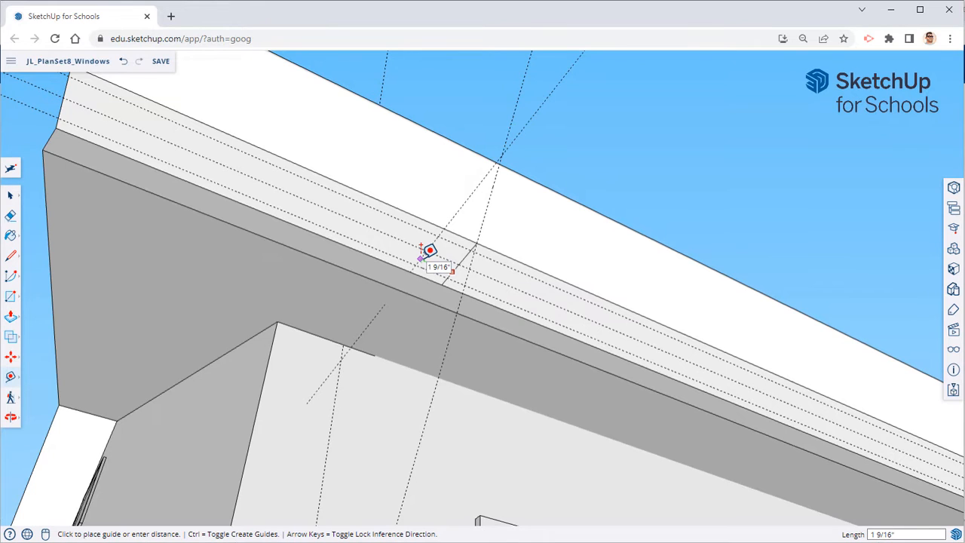
left_click(430, 251)
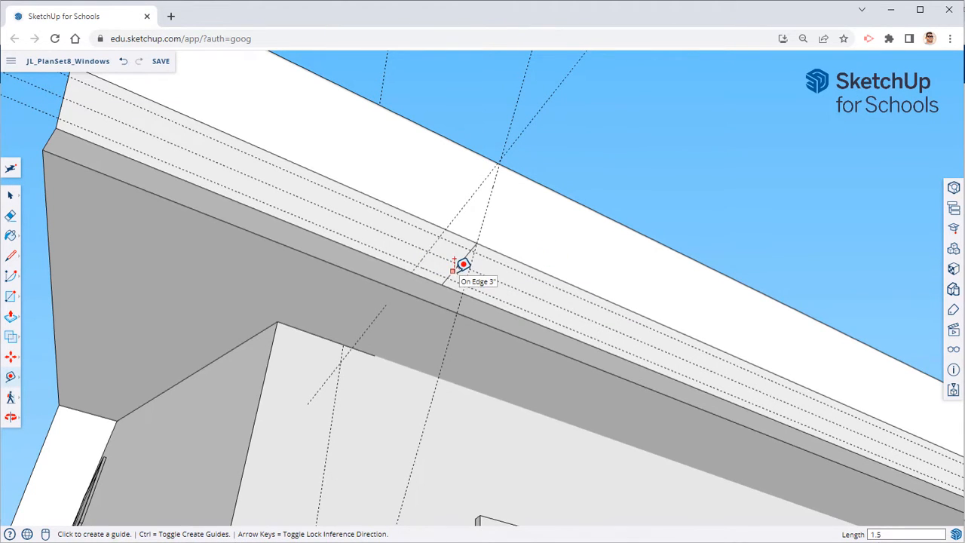
left_click(452, 272)
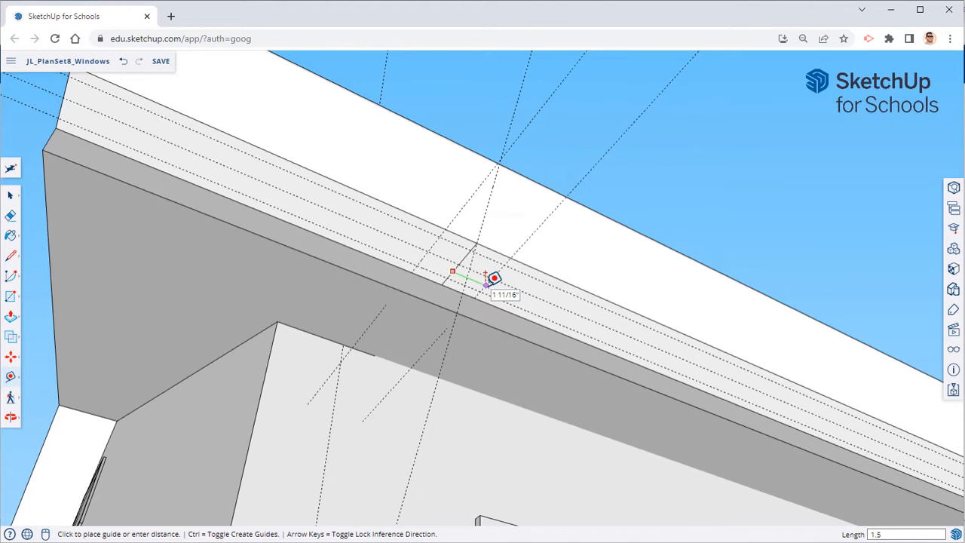
left_click(493, 278)
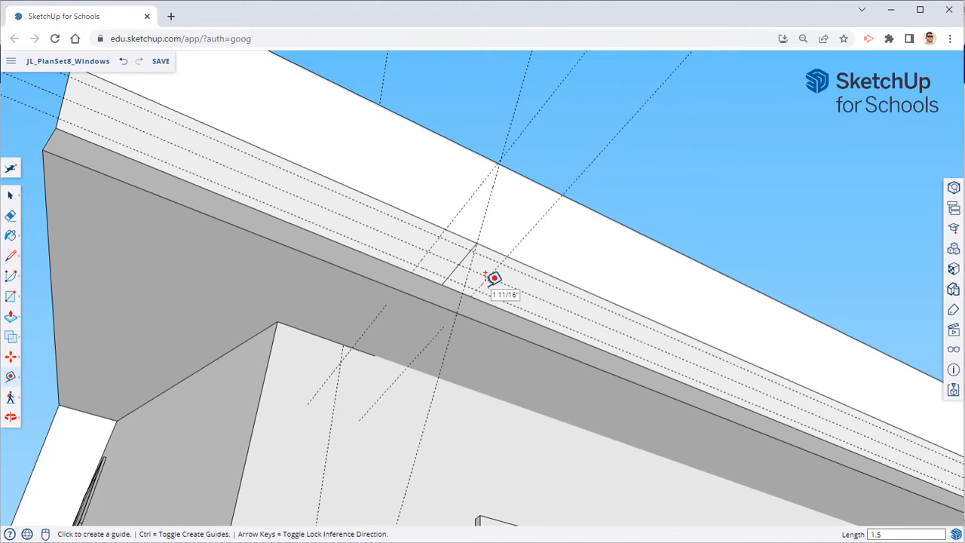
Step: Draw a 2 by 3 inch rectangle on the gutter's underside between the outermost guide intersections
left_click(9, 298)
left_click(441, 236)
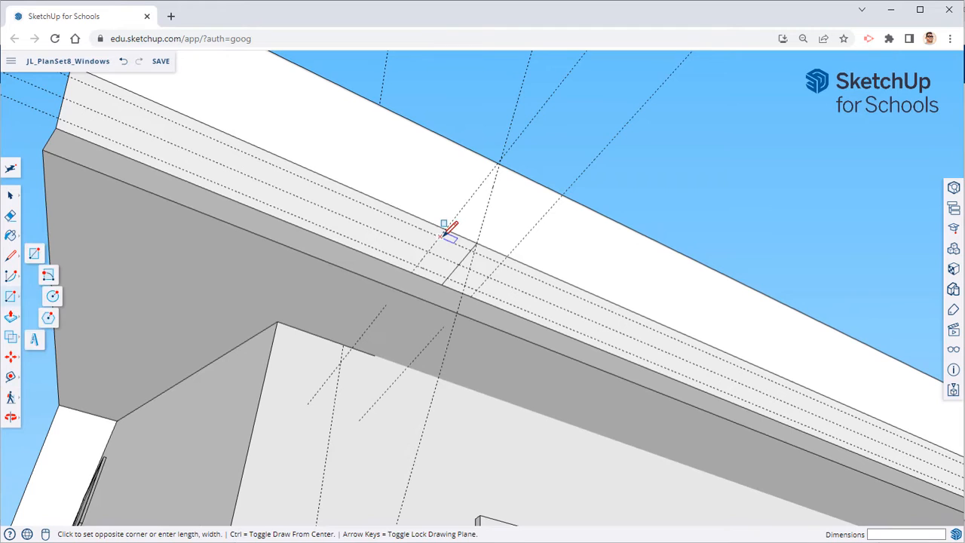
left_click(479, 278)
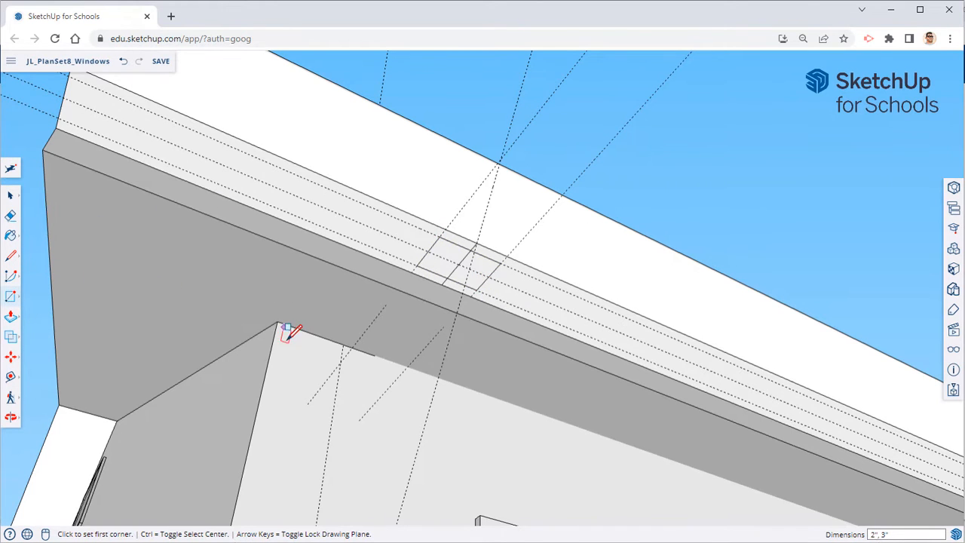
Step: Erase the cross line inside the rectangle and its layout guides, keeping the 4-inch and 16-inch guides
left_click(10, 215)
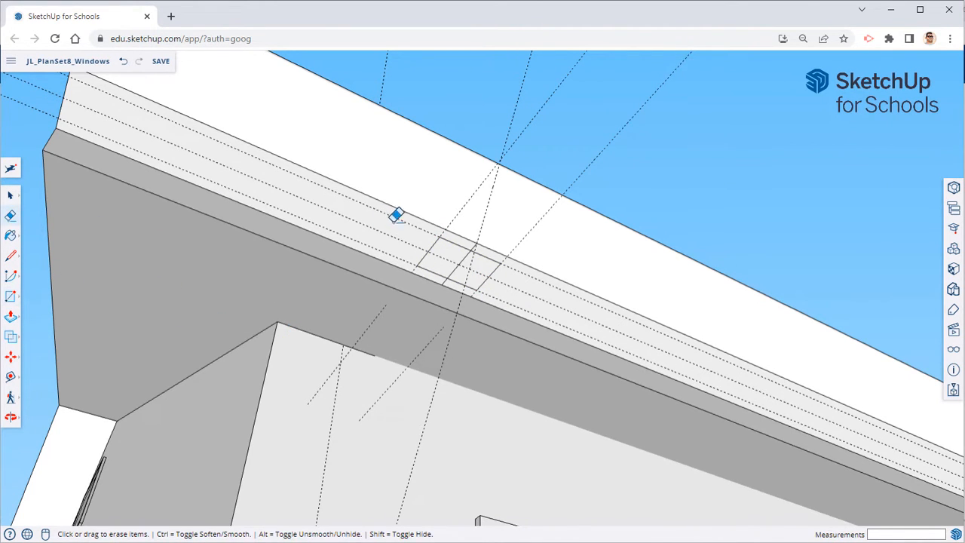
mouse_move(401, 236)
left_mouse_down()
mouse_move(407, 214)
mouse_move(390, 244)
left_mouse_up()
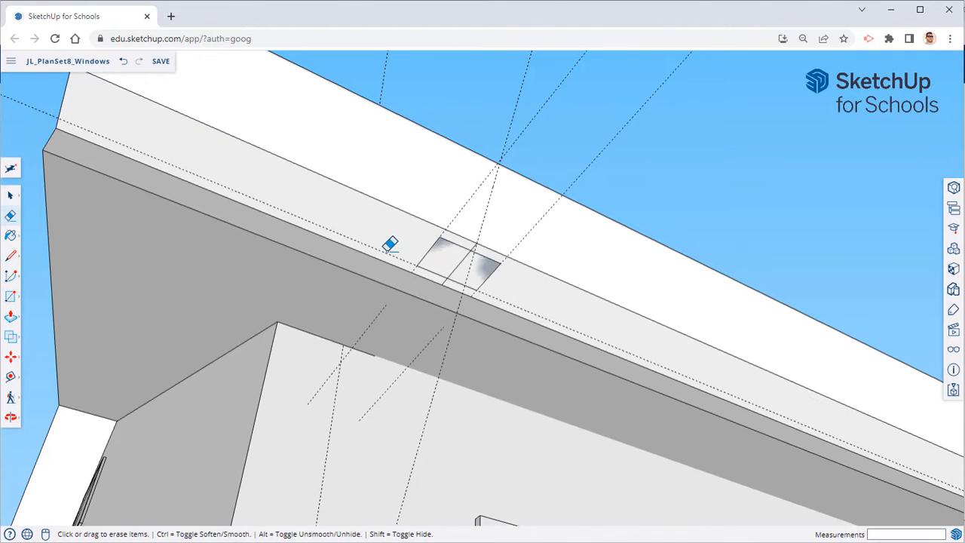
left_click(462, 258)
left_click(456, 215)
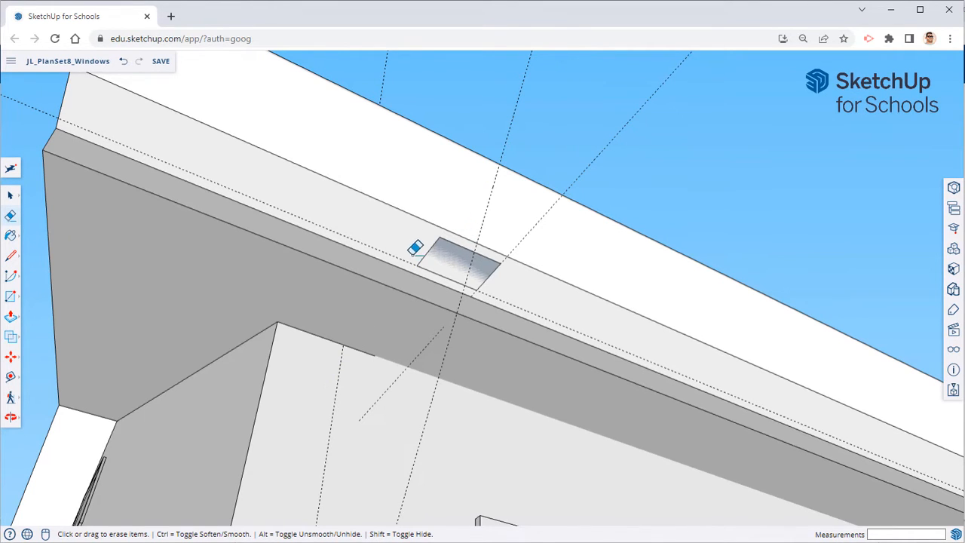
left_click(533, 224)
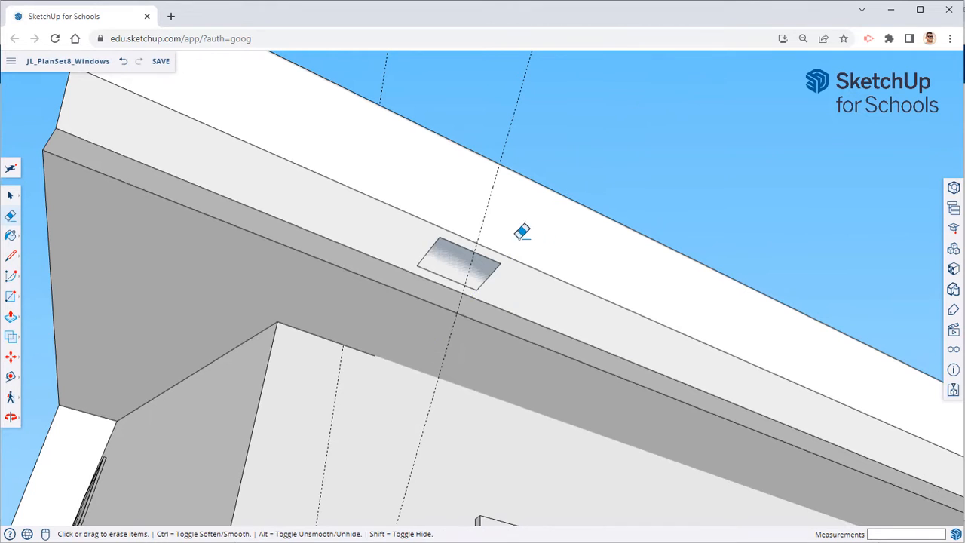
Step: Draw a 3-inch vertical line down from the midpoint of the rectangle's wall-side edge, and continue diagonally to the 4-inch guide on the wall
mouse_move(464, 339)
middle_mouse_down()
mouse_move(505, 369)
mouse_move(627, 390)
mouse_move(502, 355)
middle_mouse_up()
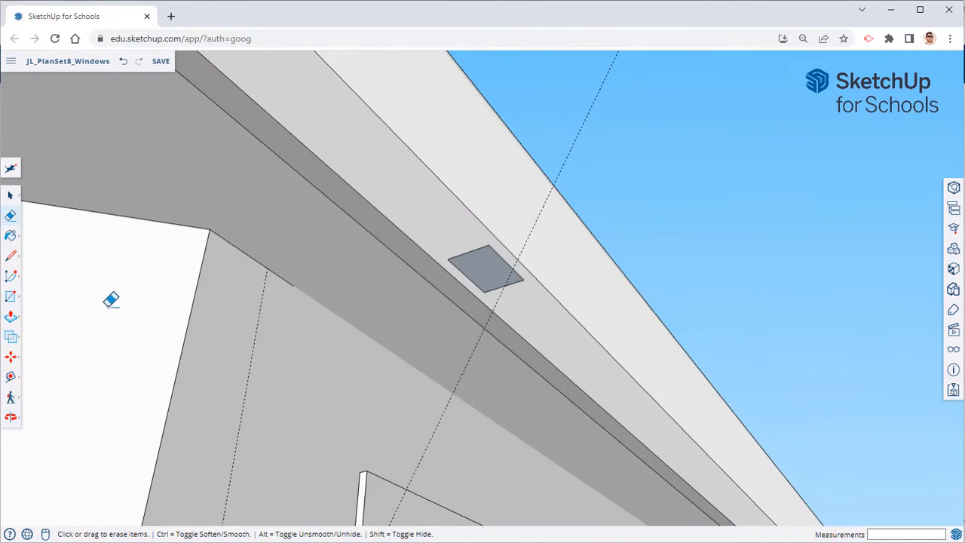
left_click(10, 258)
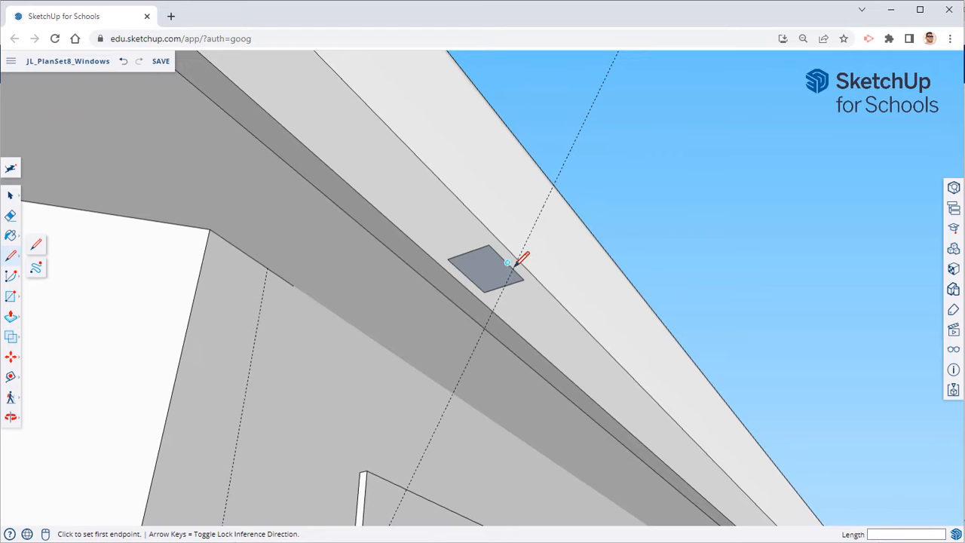
left_click(466, 275)
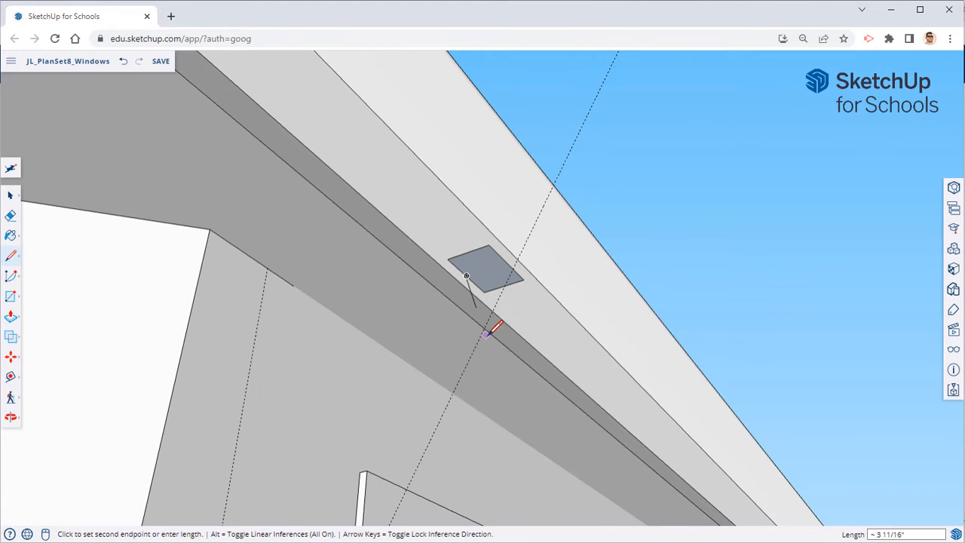
mouse_move(478, 334)
middle_mouse_down()
mouse_move(440, 372)
mouse_move(433, 438)
mouse_move(434, 420)
middle_mouse_up()
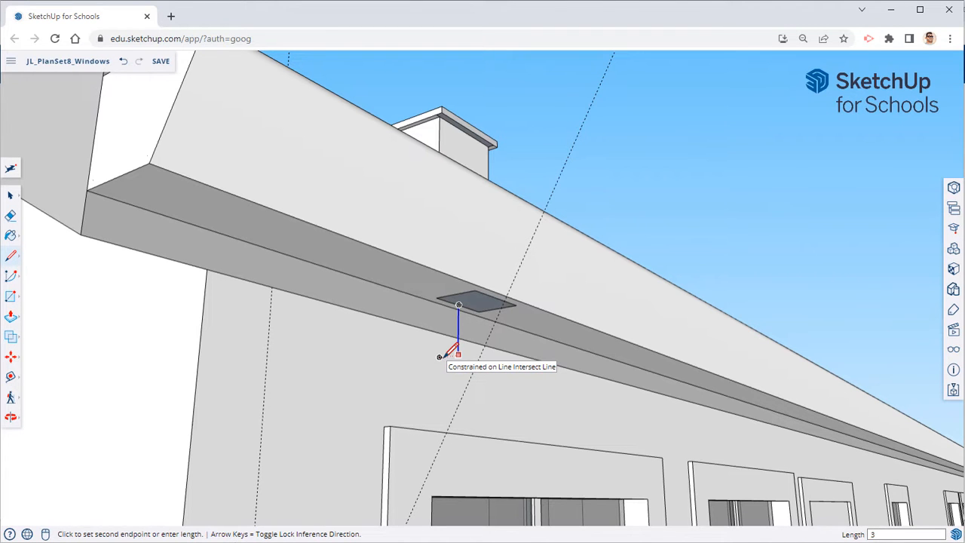
mouse_move(407, 444)
middle_mouse_down()
mouse_move(444, 457)
mouse_move(560, 370)
mouse_move(607, 373)
mouse_move(586, 383)
mouse_move(503, 374)
middle_mouse_up()
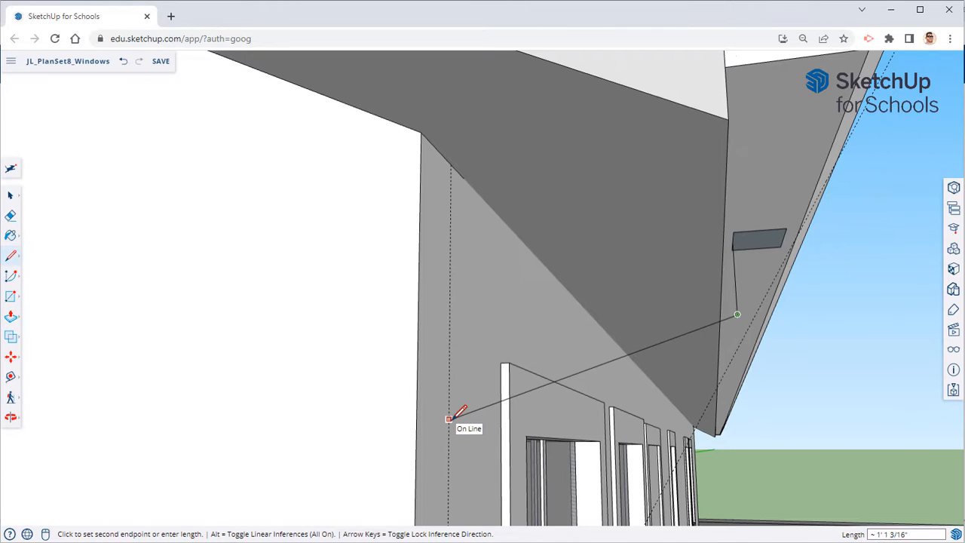
mouse_move(487, 431)
middle_mouse_down()
mouse_move(500, 456)
mouse_move(459, 454)
mouse_move(469, 372)
mouse_move(528, 272)
middle_mouse_up()
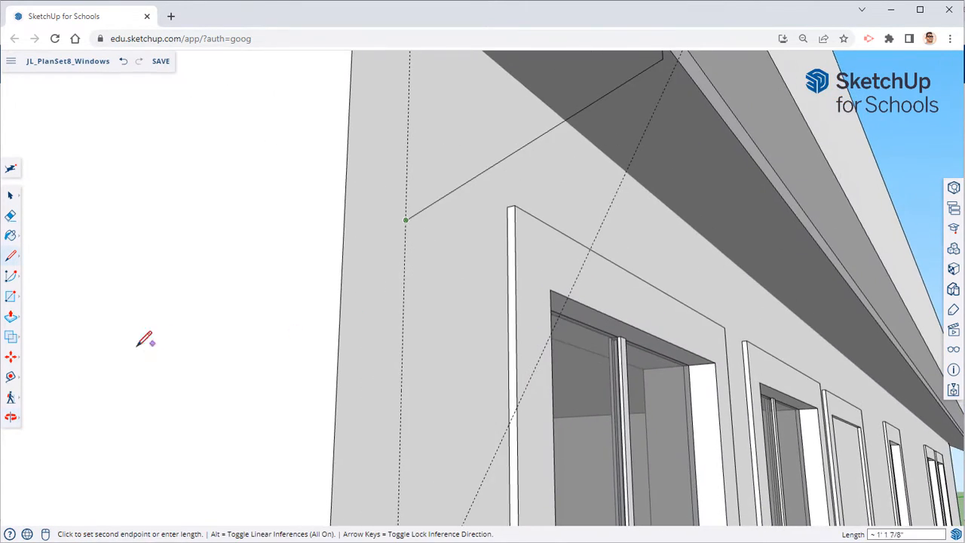
Step: Add a vertical guide 0.5 inch from the 4-inch guide on the wall, on the side toward the windows
left_click(10, 376)
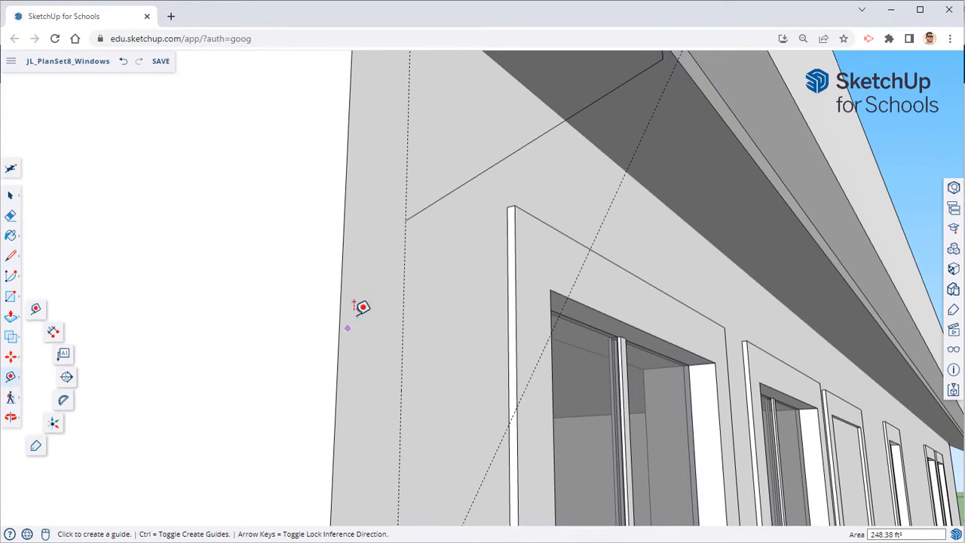
left_click(403, 290)
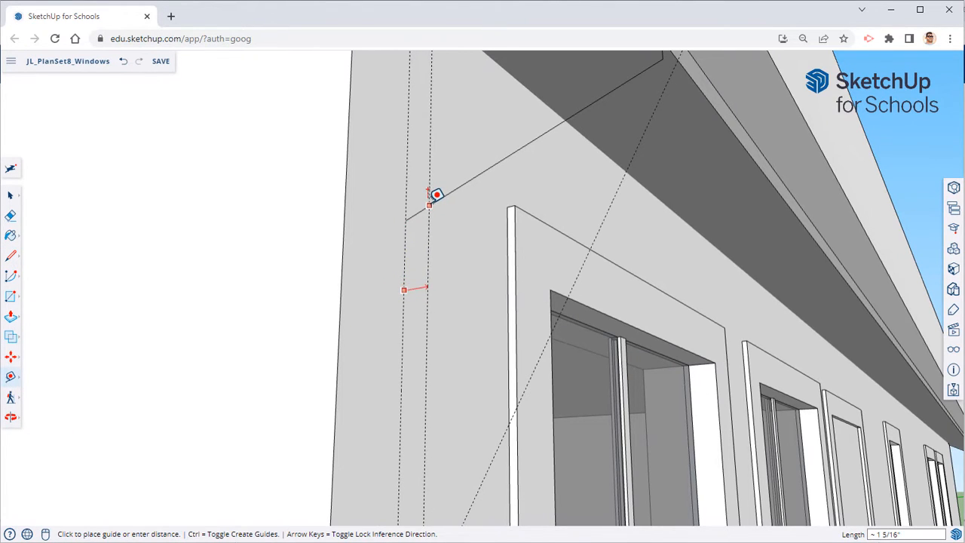
type(".5")
key("Return")
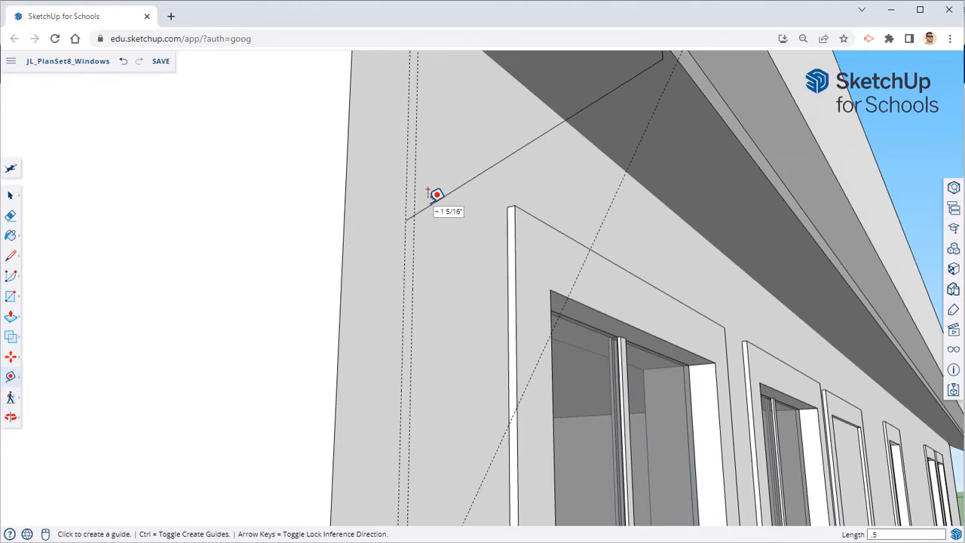
Step: Draw a vertical line about 6' 10" long down the new guide from the diagonal line, ending just below the wall's base line
left_click(11, 256)
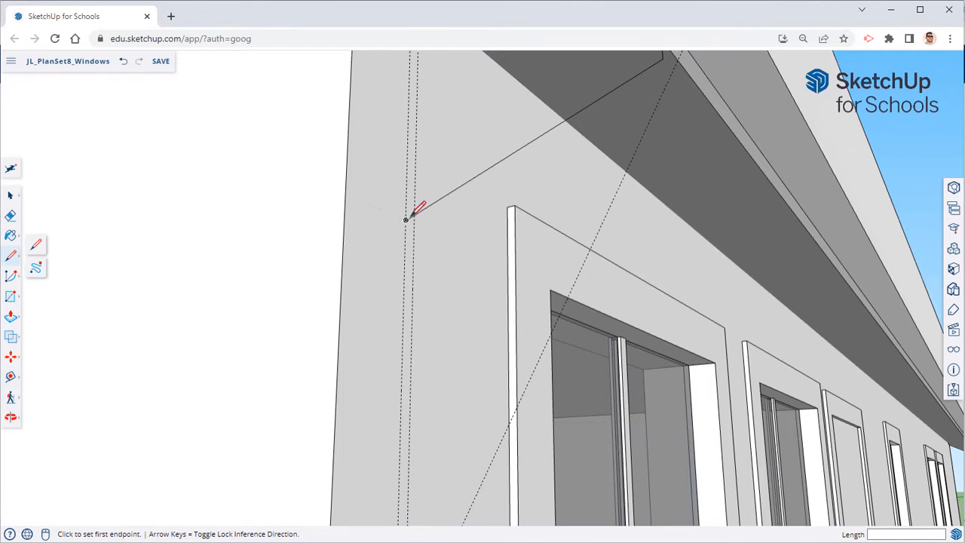
left_click(414, 219)
middle_click_drag(414, 377, 459, 427)
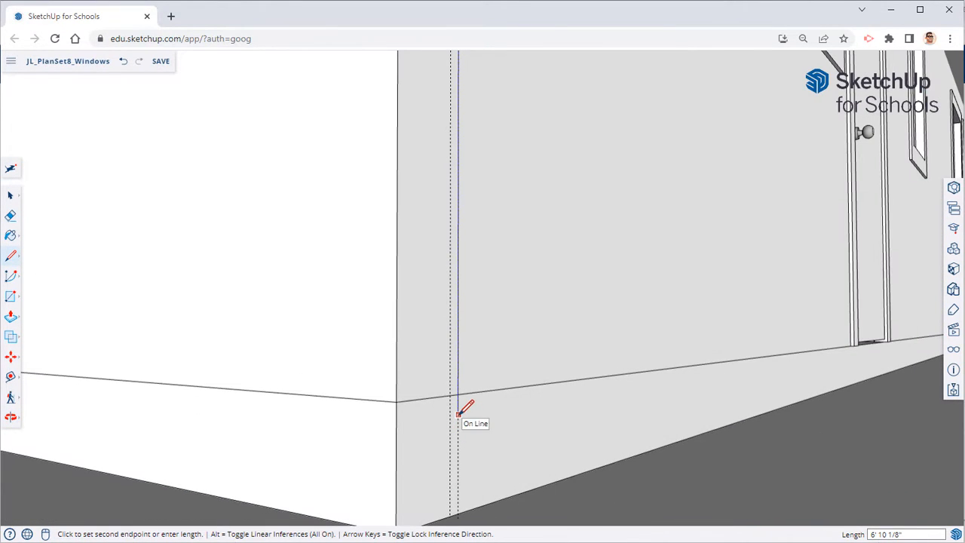
middle_click_drag(459, 404, 500, 327)
mouse_move(417, 147)
middle_mouse_down()
mouse_move(435, 452)
mouse_move(461, 355)
mouse_move(459, 231)
mouse_move(437, 384)
mouse_move(450, 316)
mouse_move(477, 372)
mouse_move(72, 192)
middle_mouse_up()
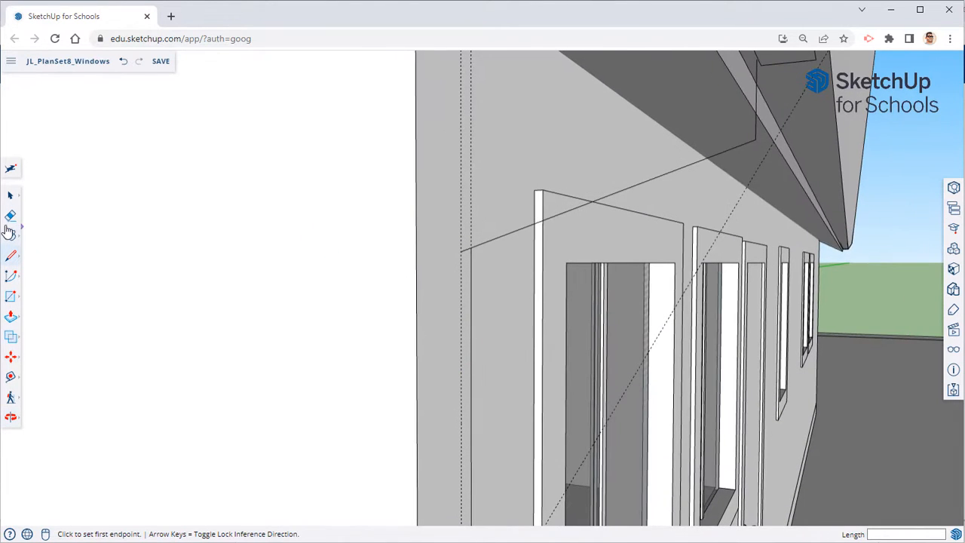
Step: Erase the short diagonal stub beyond the vertical line and both vertical guides on the wall
left_click(11, 216)
scroll(470, 243, "up", 1)
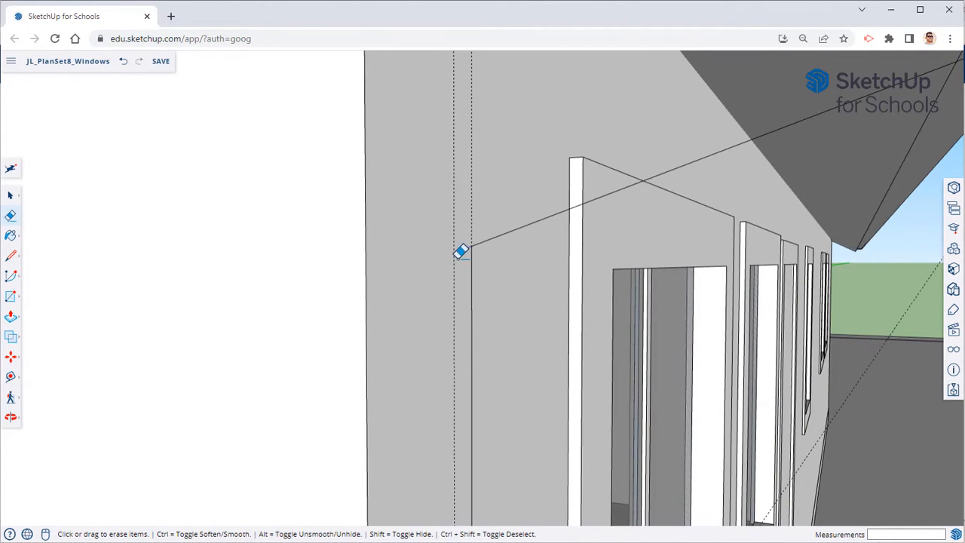
left_click_drag(457, 257, 448, 257)
mouse_move(481, 211)
left_mouse_down()
mouse_move(458, 217)
mouse_move(467, 217)
left_mouse_up()
Step: Draw a line about 8 inches long outward from the wall along the red axis, starting at the vertical line's lower end
middle_click_drag(475, 217, 703, 347)
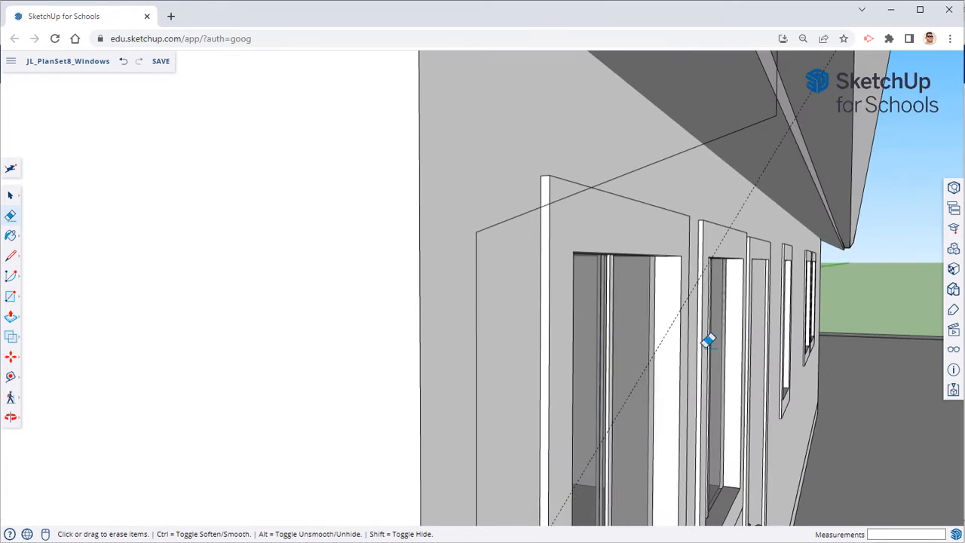
middle_click_drag(746, 198, 698, 350)
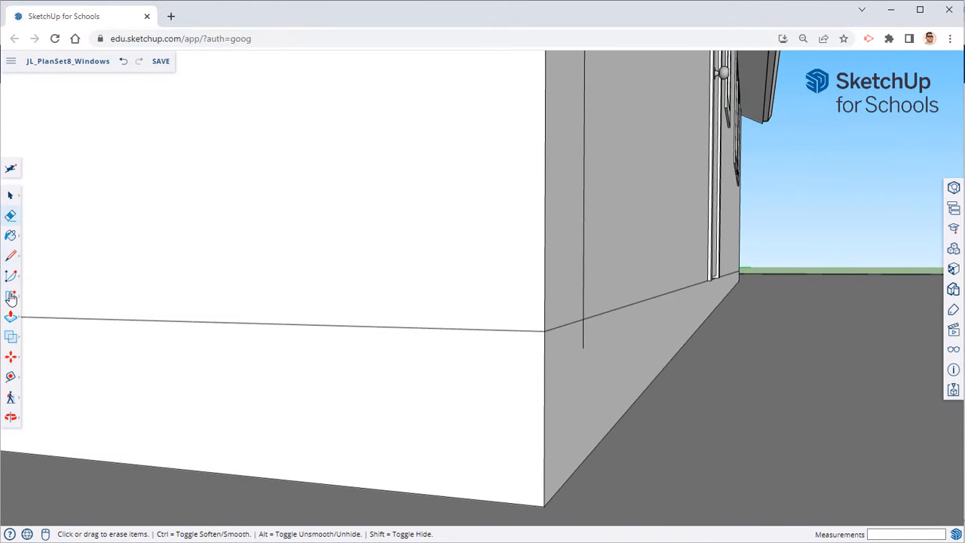
left_click(11, 257)
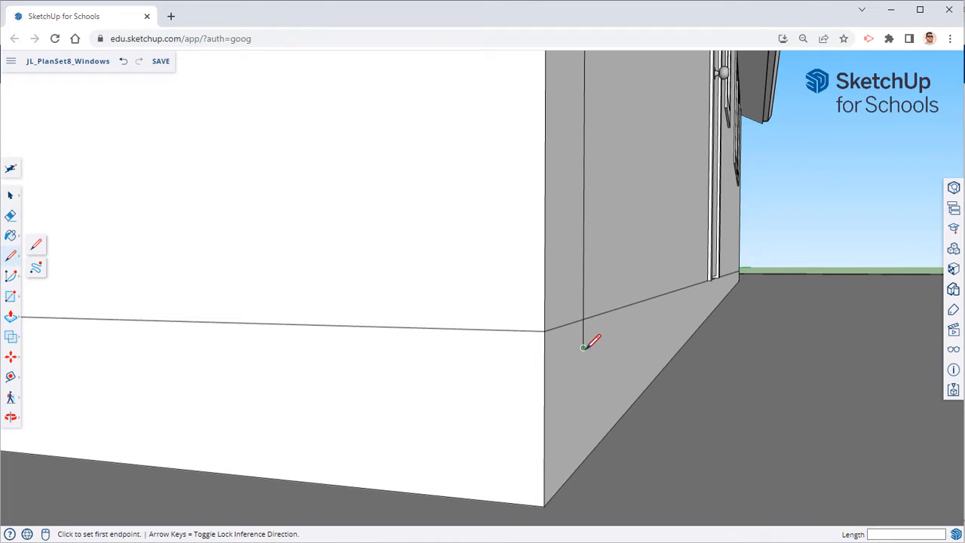
left_click(583, 347)
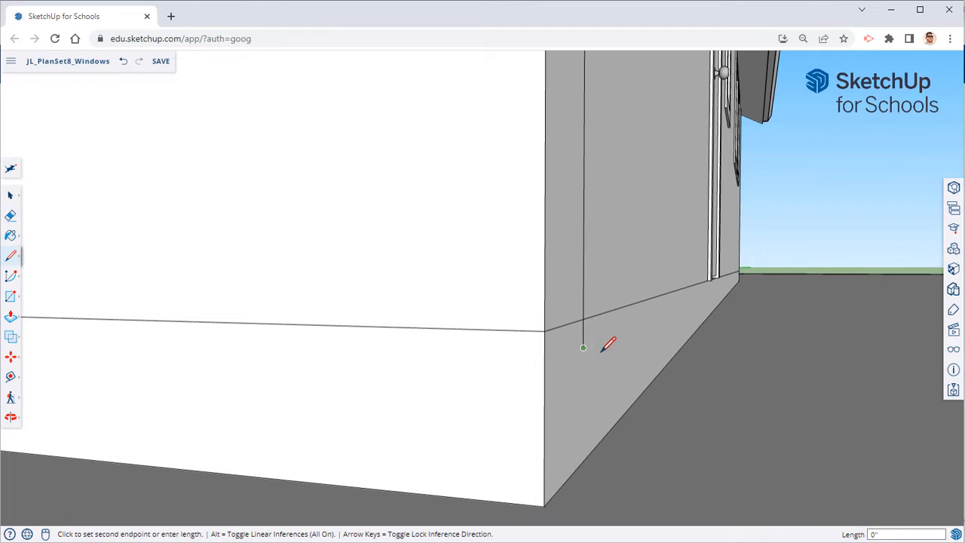
left_click(662, 349)
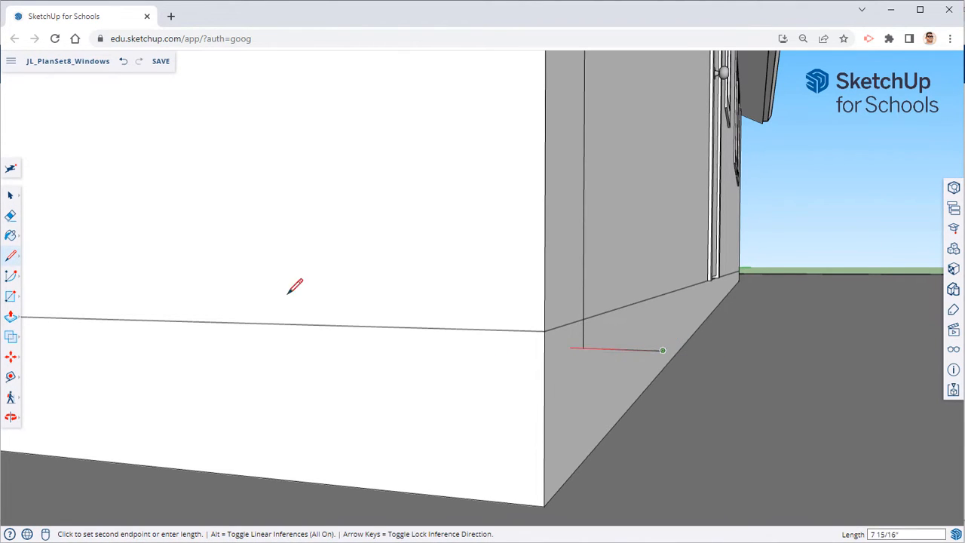
key("Escape")
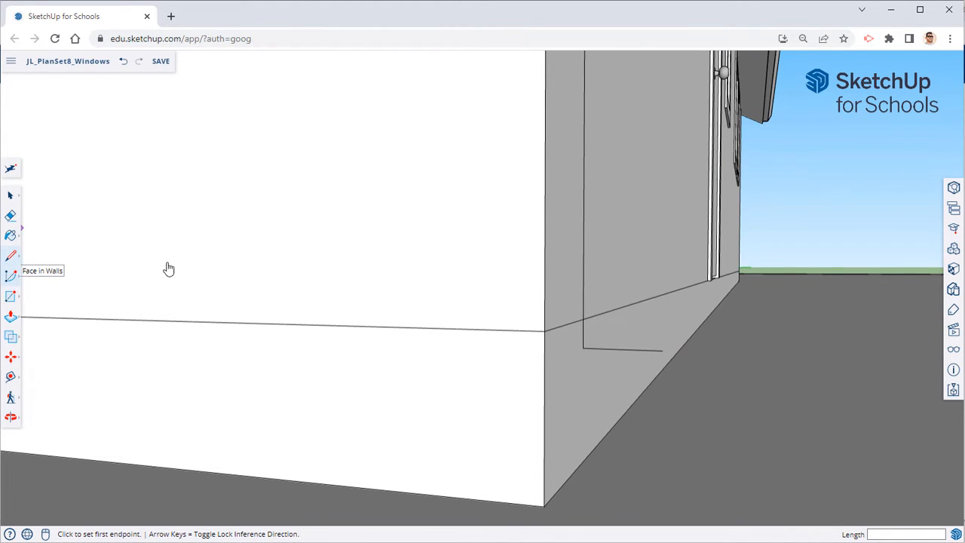
Step: Round the path's bottom corner with an arc from the outward line's end to the vertical line, and erase the leftover corner lines
left_click(11, 275)
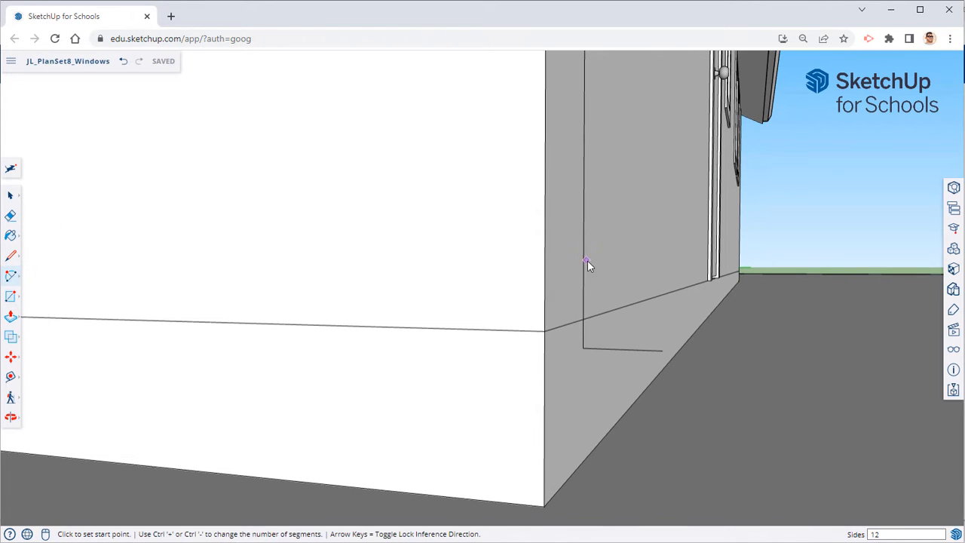
left_click(662, 349)
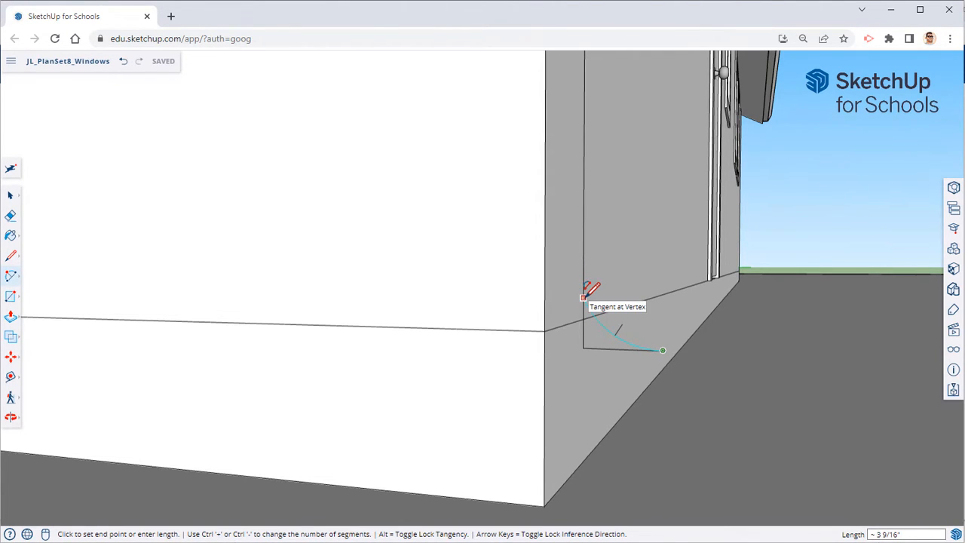
left_click(584, 298)
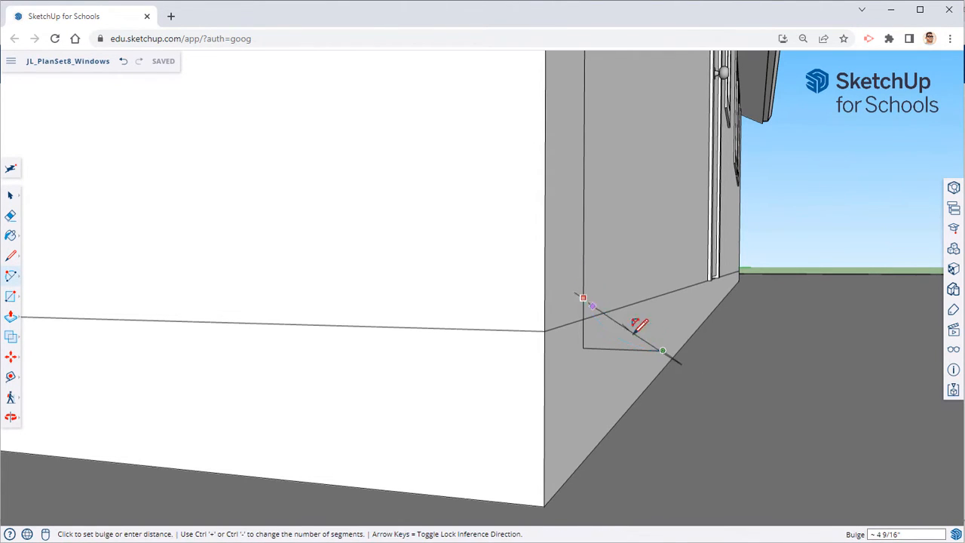
left_click(585, 309)
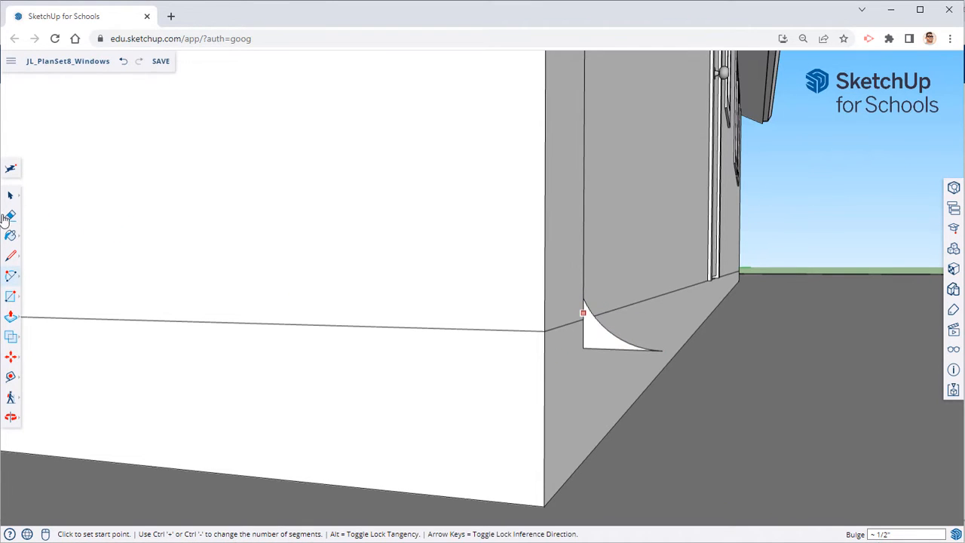
left_click(10, 216)
mouse_move(583, 335)
left_mouse_down()
mouse_move(608, 340)
mouse_move(614, 359)
left_mouse_up()
Step: Select the whole downspout path, from the bottom arc up the vertical line and along the diagonal to the gutter rectangle
mouse_move(611, 325)
middle_mouse_down()
mouse_move(377, 288)
mouse_move(664, 317)
mouse_move(540, 329)
mouse_move(422, 303)
mouse_move(441, 313)
mouse_move(385, 250)
middle_mouse_up()
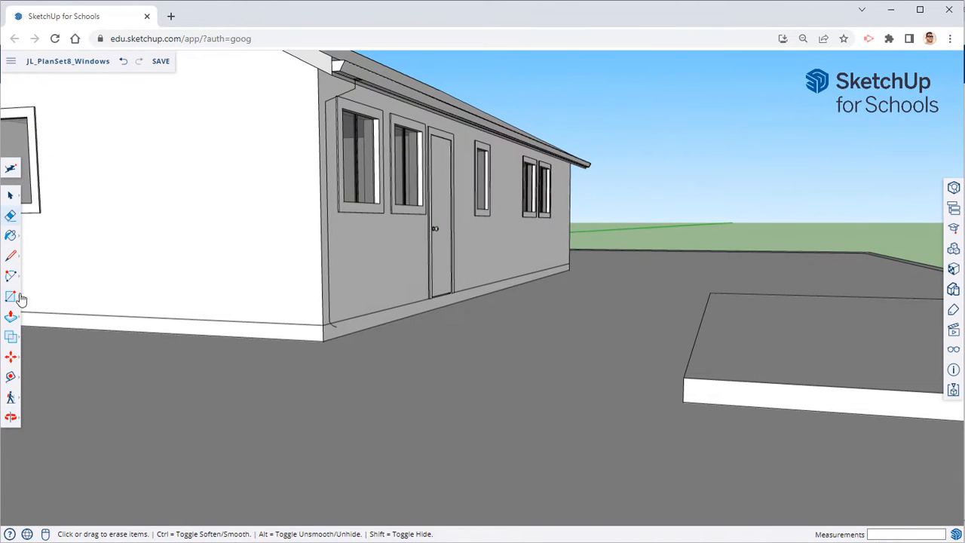
left_click(9, 317)
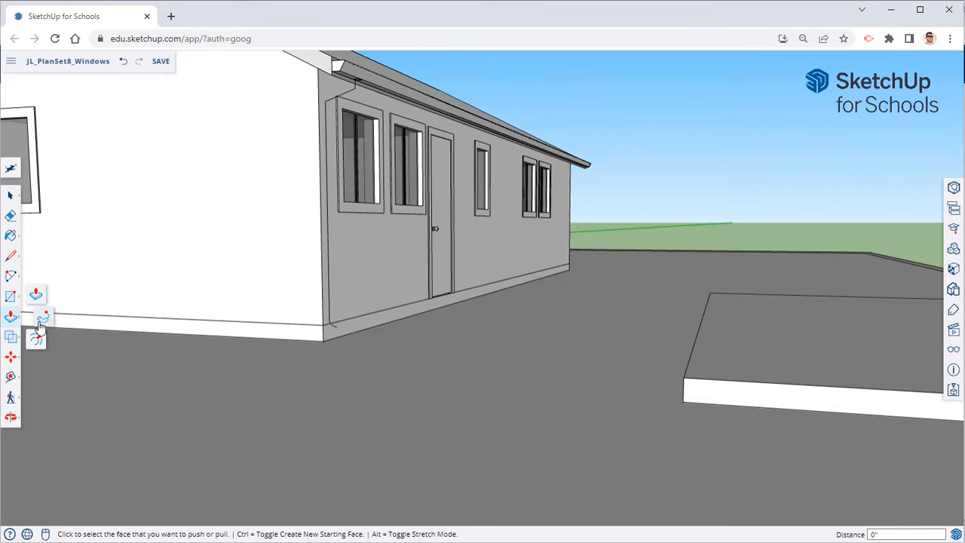
left_click(42, 319)
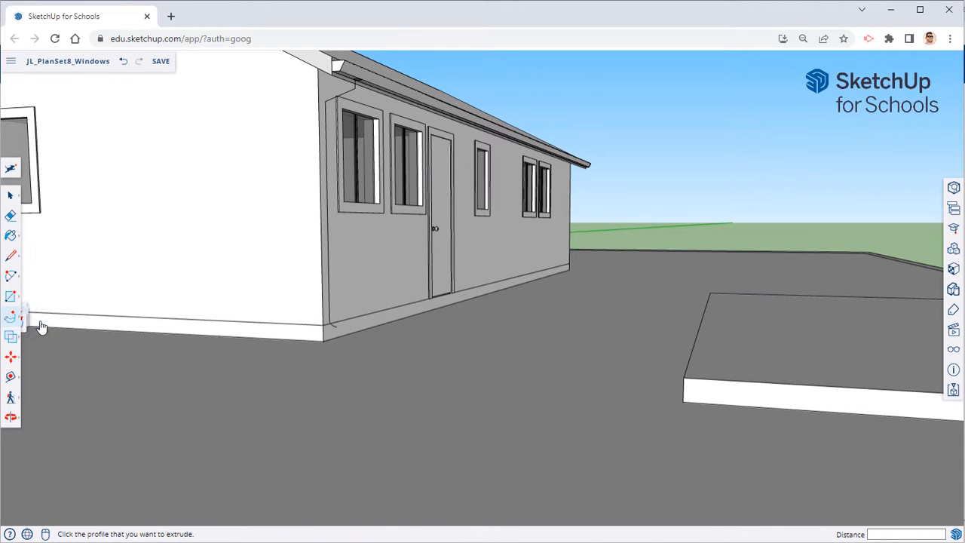
left_click(10, 195)
middle_click_drag(377, 264, 371, 353)
scroll(323, 237, "up", 4)
middle_click_drag(254, 414, 236, 285, "shift")
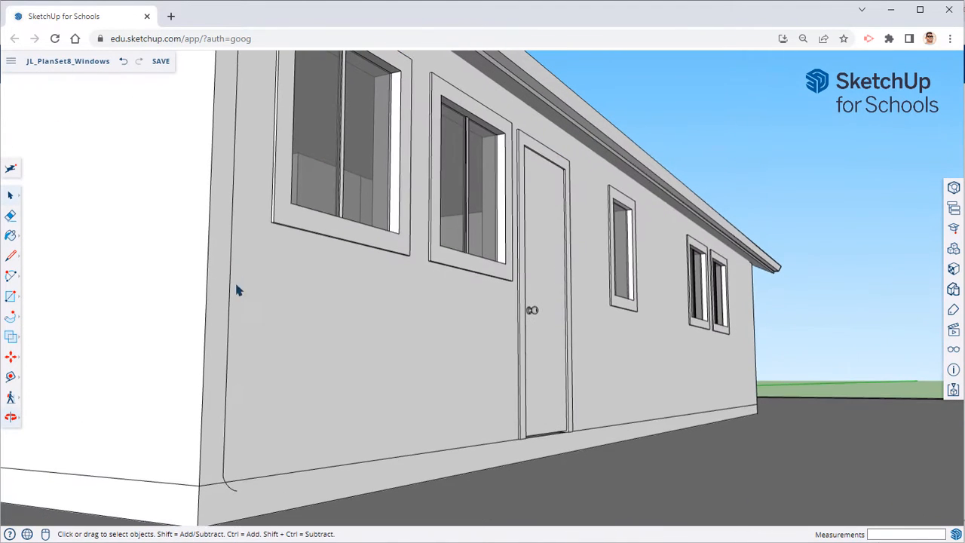
left_click(224, 446)
middle_click_drag(232, 486, 243, 495)
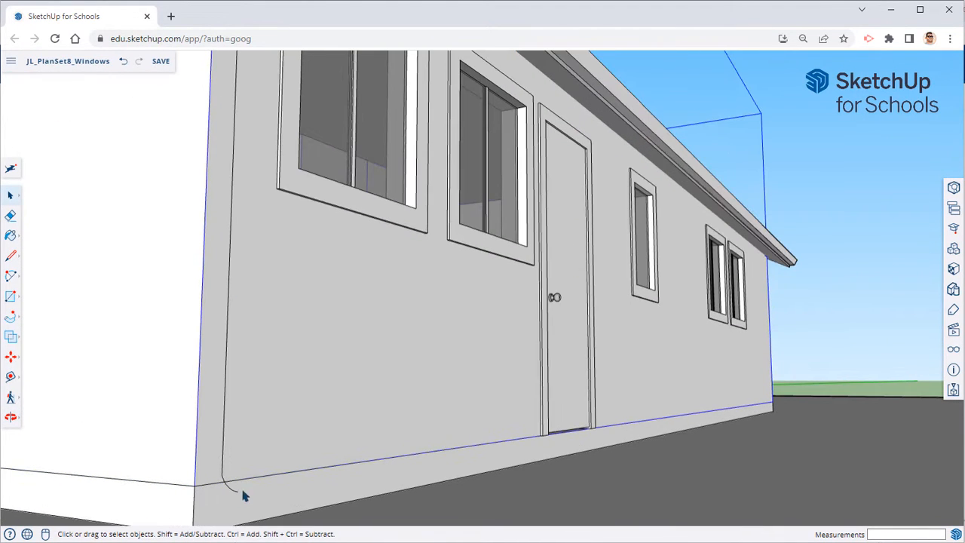
left_click(234, 496)
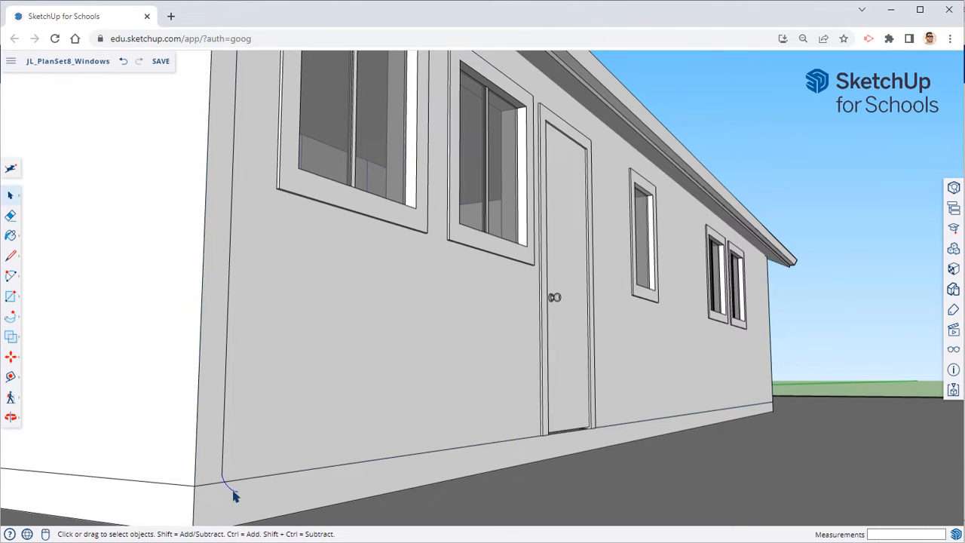
left_click(224, 430, "shift")
left_click(224, 428, "shift")
middle_click_drag(248, 324, 294, 151)
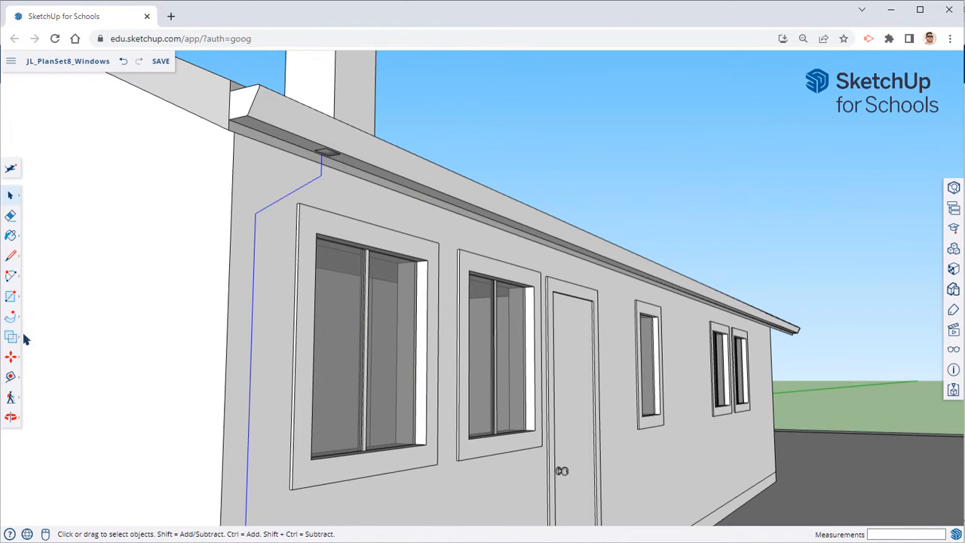
Step: Extrude the rectangle on the gutter's underside along the selected path with Follow Me to form the downspout
left_click(13, 319)
scroll(324, 145, "up", 5)
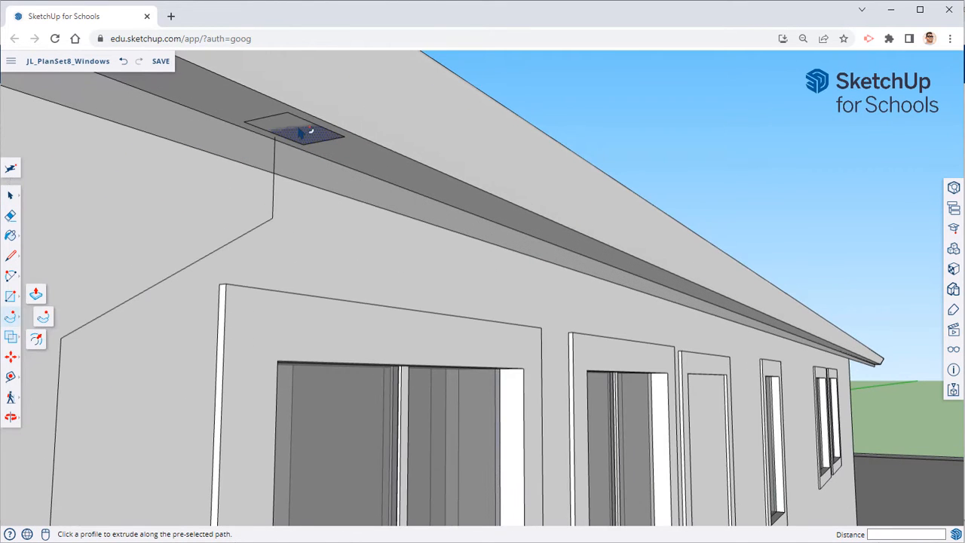
left_click(302, 133)
middle_click_drag(286, 254, 413, 178)
scroll(383, 276, "up", 3)
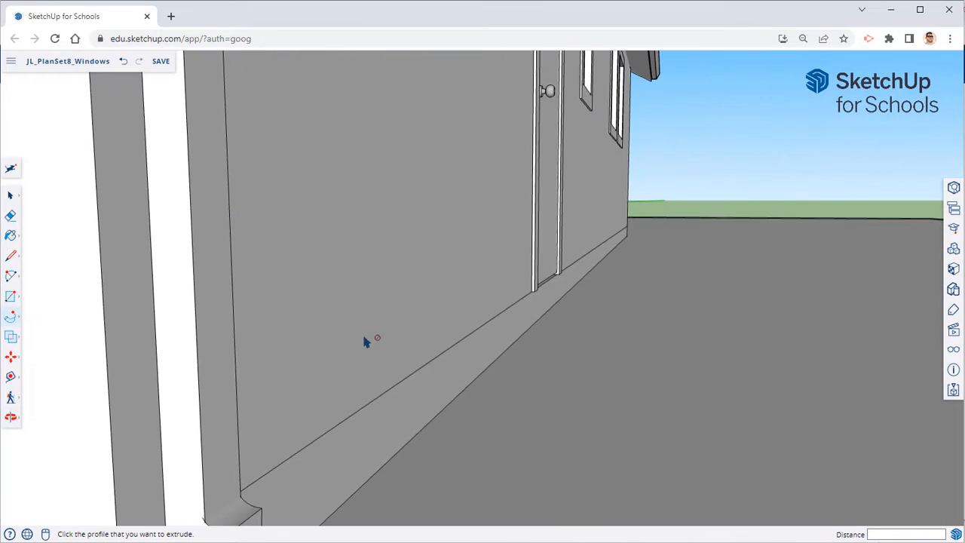
middle_click_drag(362, 332, 356, 233)
scroll(416, 254, "down", 4)
middle_click_drag(423, 258, 345, 379, "shift")
scroll(385, 317, "down", 2)
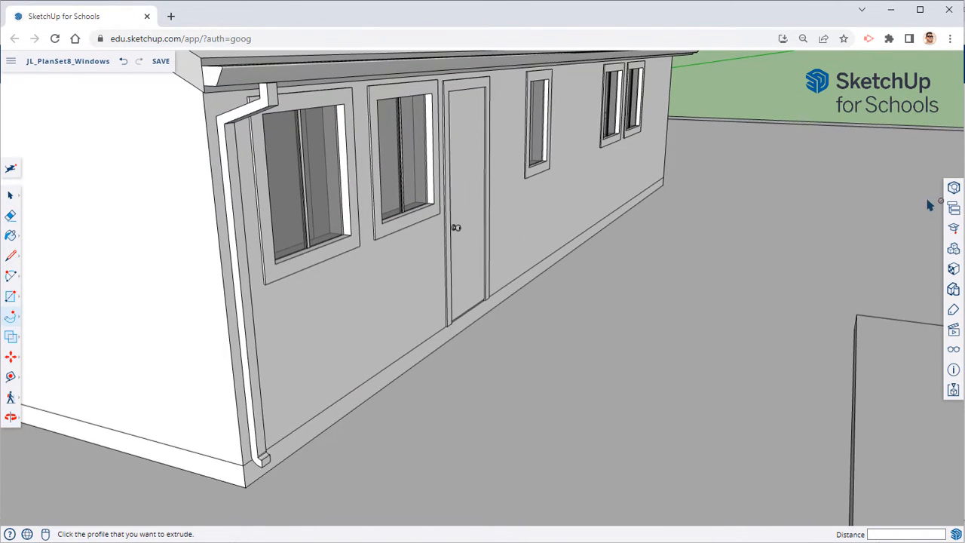
Step: Search the online component library for "splash block" and place Splash Block 2 on the ground near the downspout
left_click(954, 271)
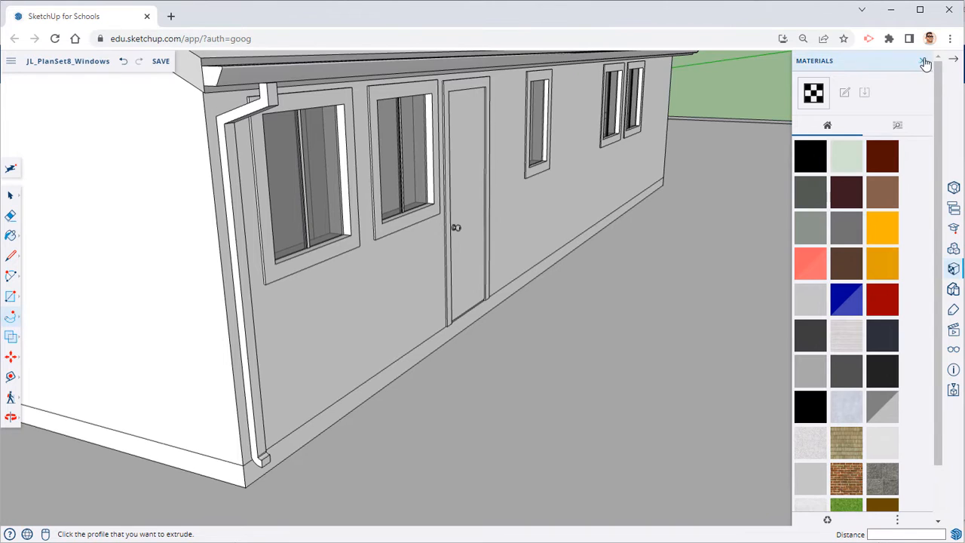
left_click(924, 61)
left_click(953, 250)
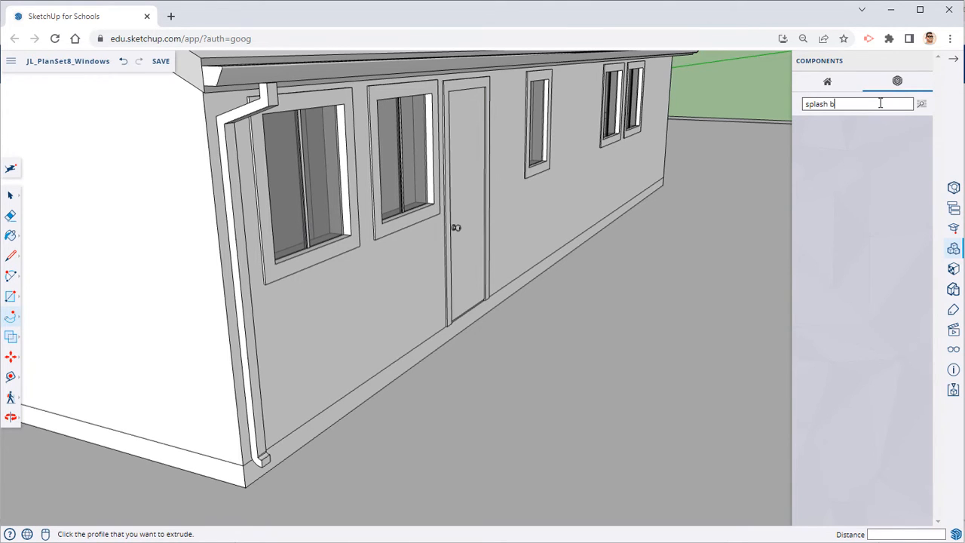
key("Return")
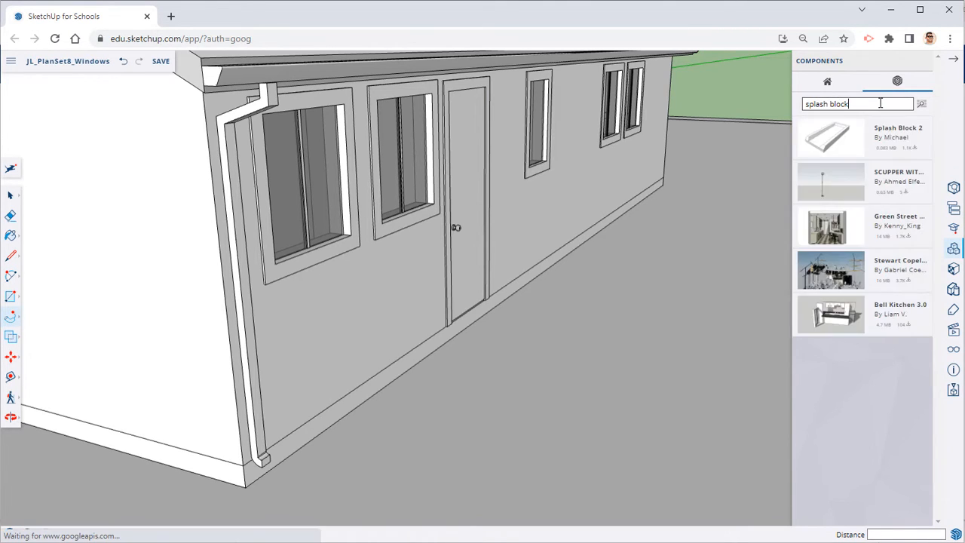
left_click(826, 142)
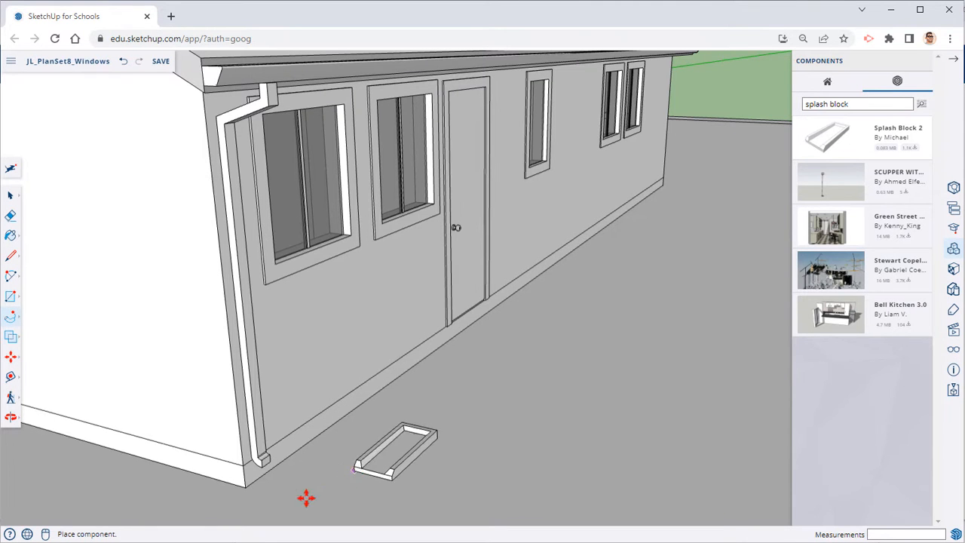
left_click(302, 500)
Step: Rotate the splash block on the ground so it runs perpendicular to the house wall with its open end facing outward
middle_click_drag(291, 474, 355, 408)
scroll(382, 360, "up", 4)
middle_click_drag(447, 276, 500, 412)
scroll(487, 222, "up", 3)
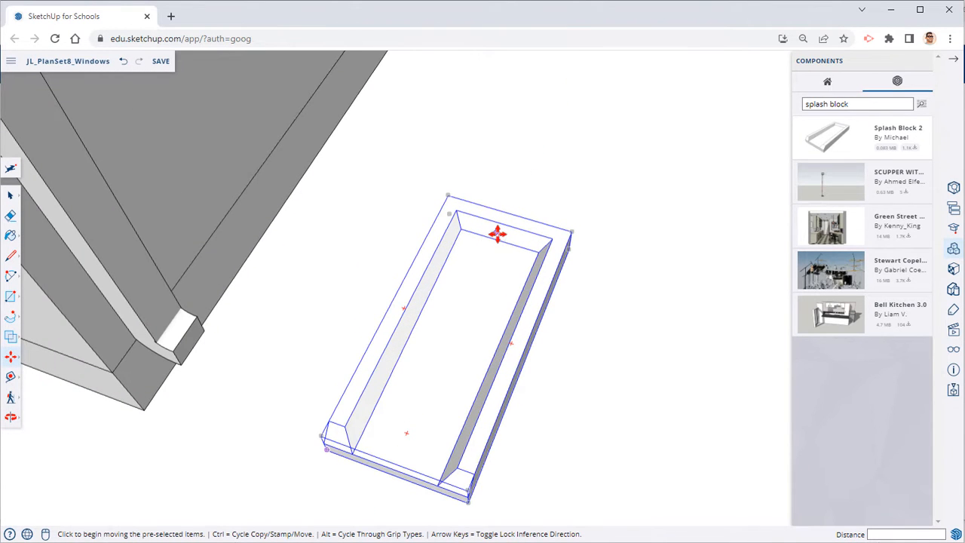
left_click(501, 238)
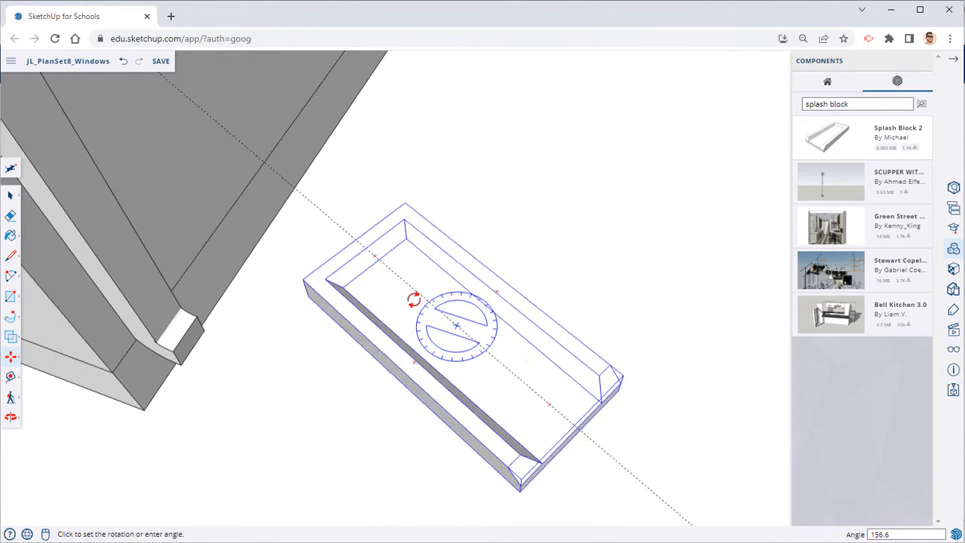
left_click(420, 314)
Step: Move the splash block toward the house so its closed end sits near the foundation below the downspout
middle_click_drag(420, 314, 503, 265)
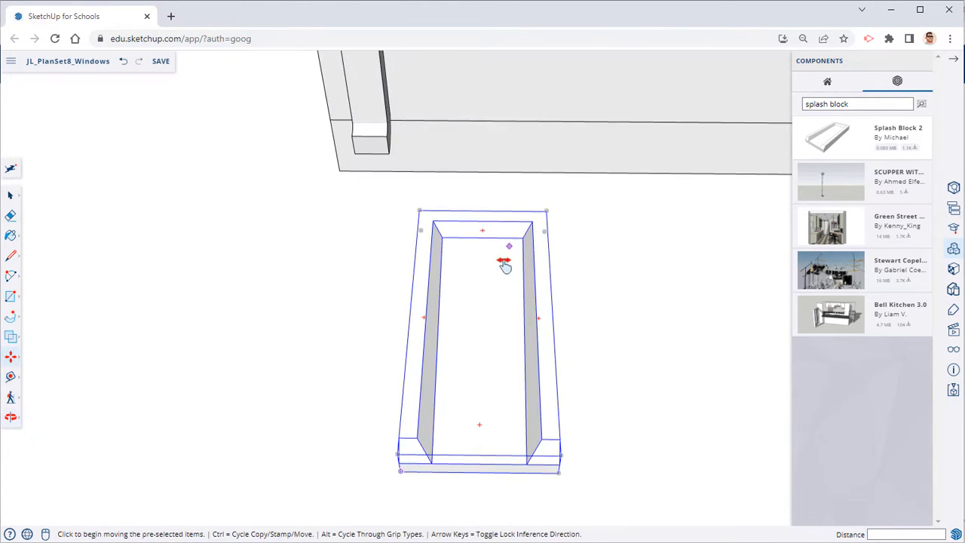
scroll(472, 286, "up", 4)
left_click(443, 275)
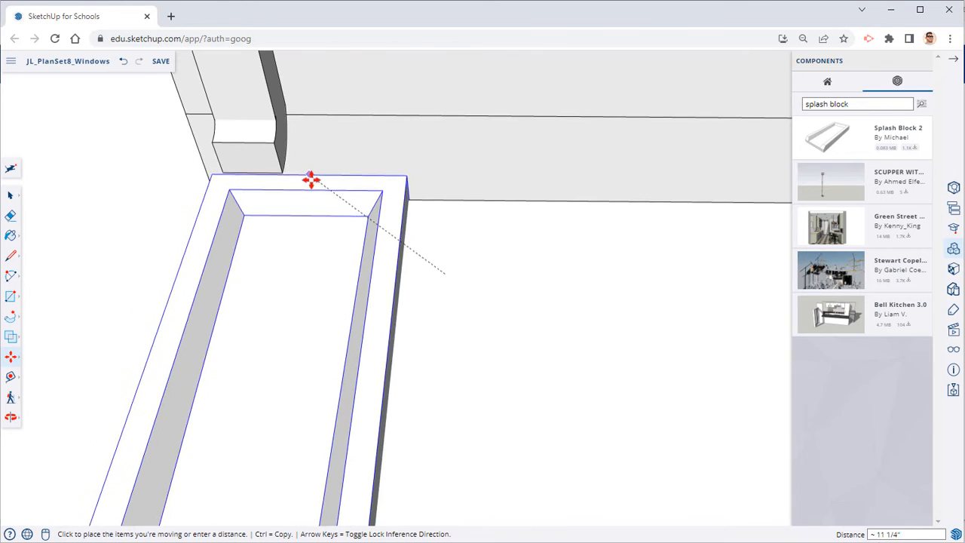
left_click(218, 162)
scroll(333, 219, "up", 3)
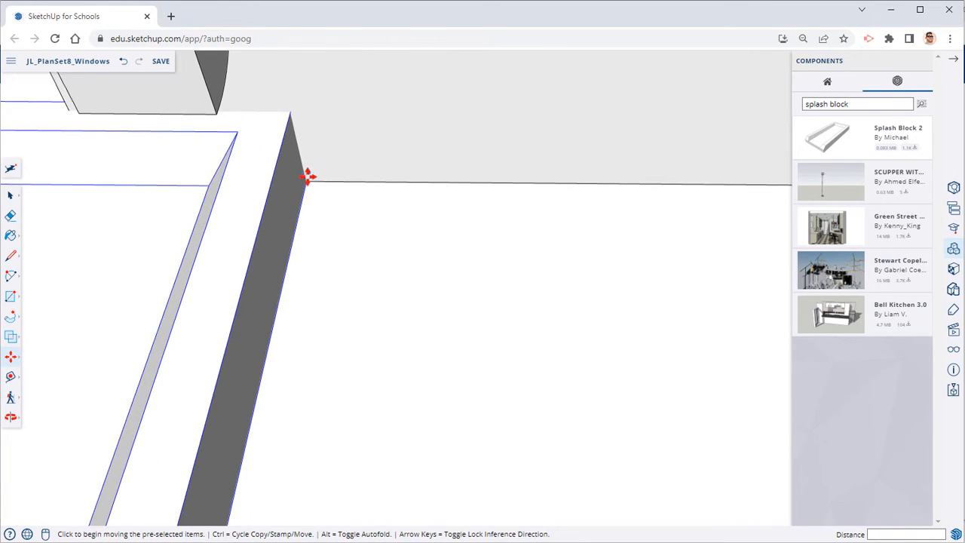
left_click(309, 181)
left_click(240, 249)
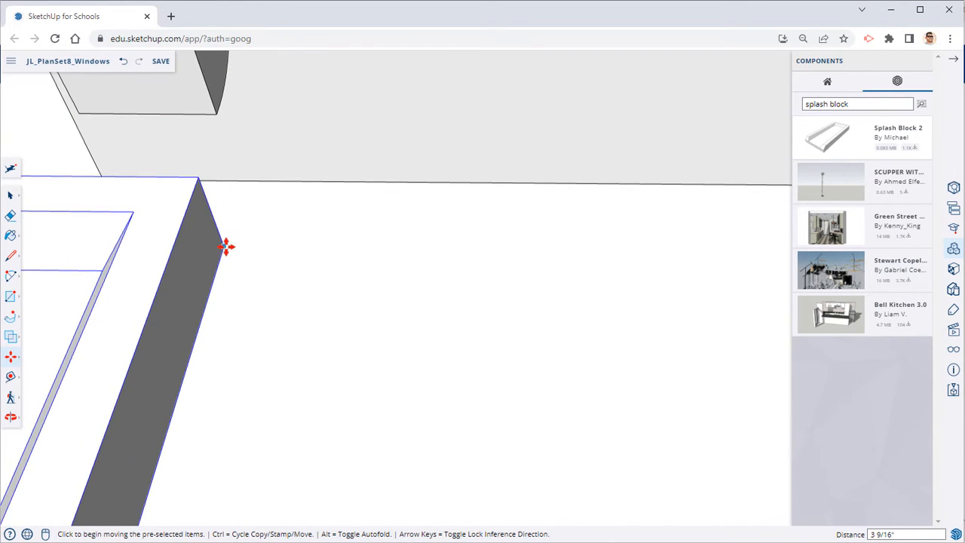
Step: Snap the splash block's back corner to the foundation face and slide it 4 1/2" along the green axis under the downspout
left_click(227, 247)
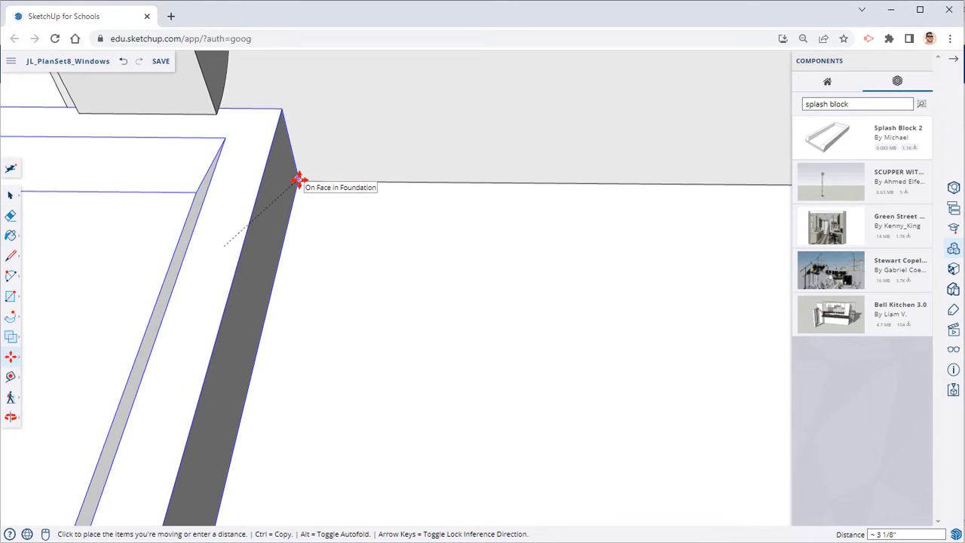
left_click(297, 182)
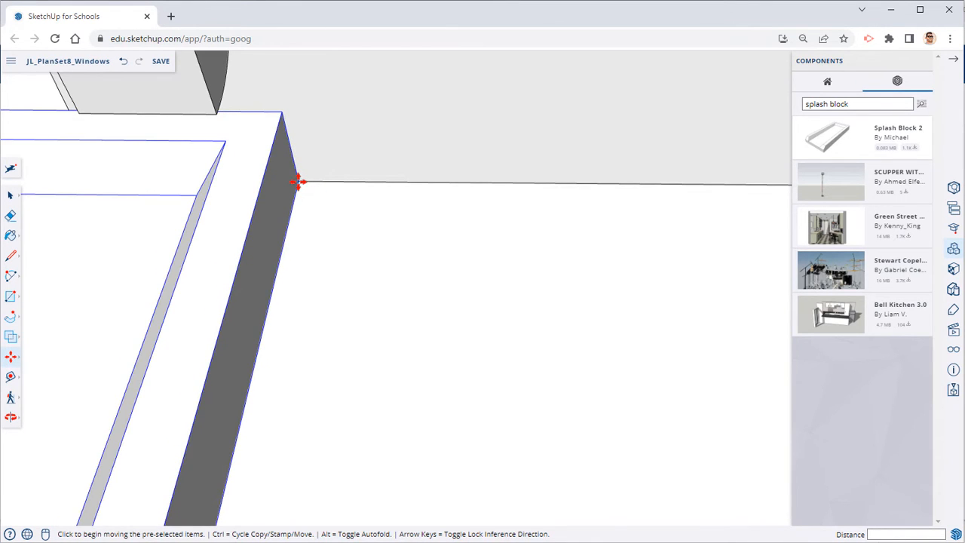
left_click(298, 182)
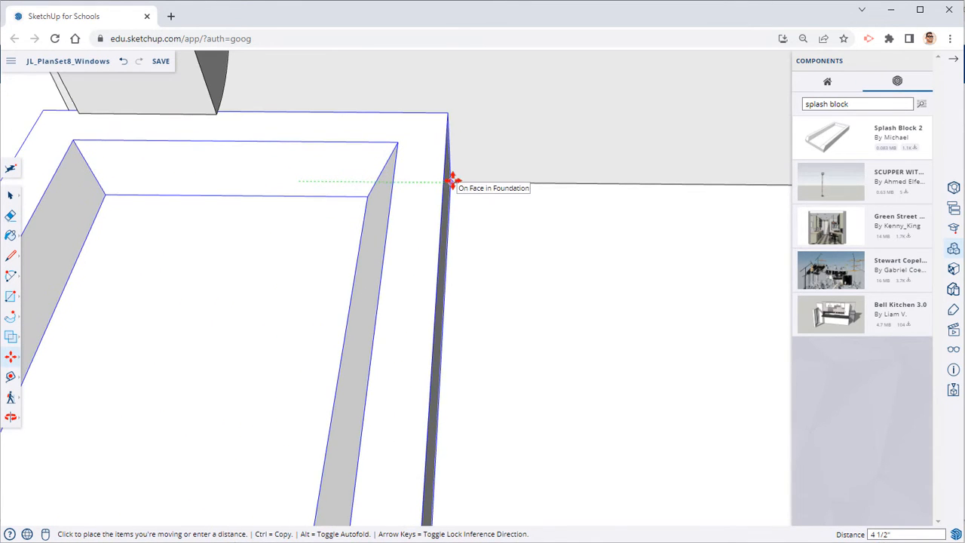
left_click(451, 180)
middle_click_drag(451, 181, 403, 227)
scroll(399, 229, "down", 3)
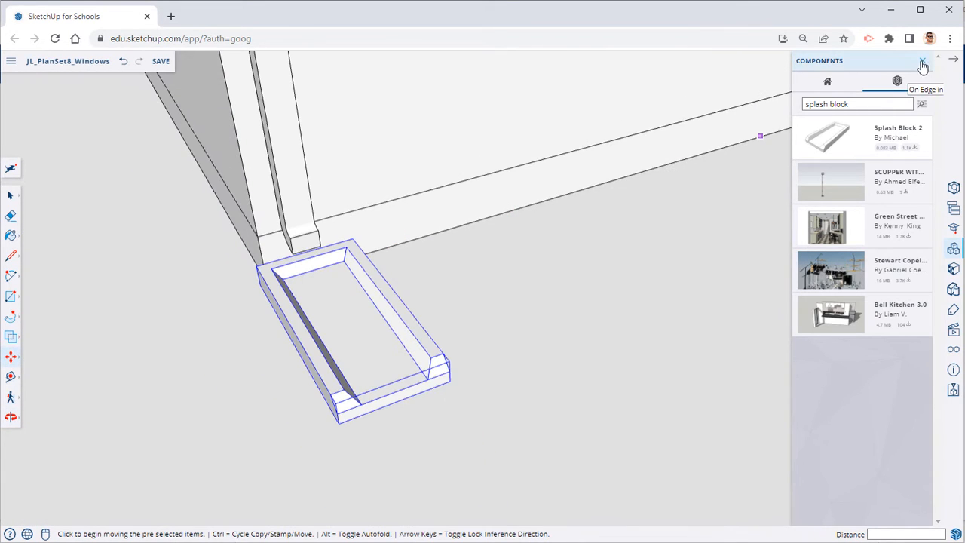
left_click(923, 66)
Step: Turn the downspout geometry into a component named Gutter_Downspout
scroll(209, 403, "down", 5)
middle_click_drag(345, 359, 381, 296)
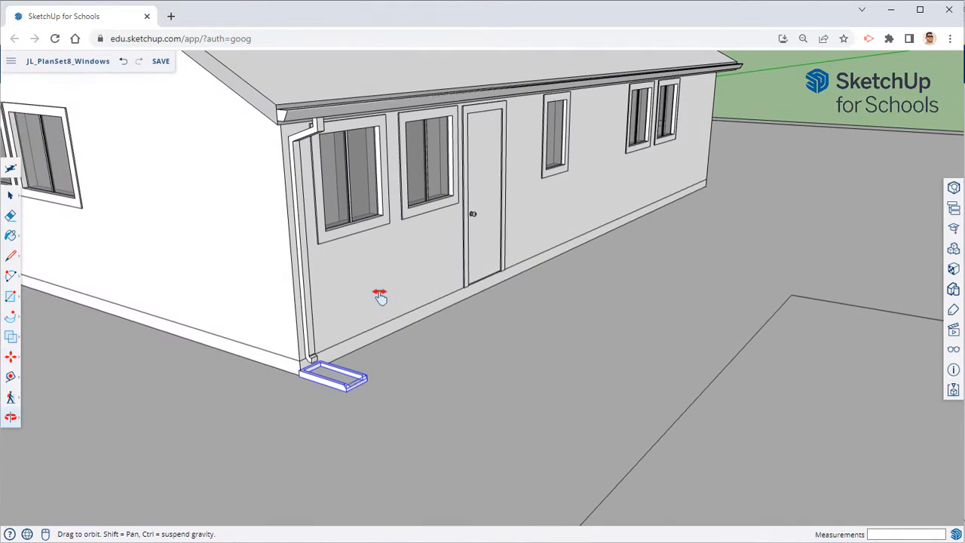
key("space")
left_click(305, 264)
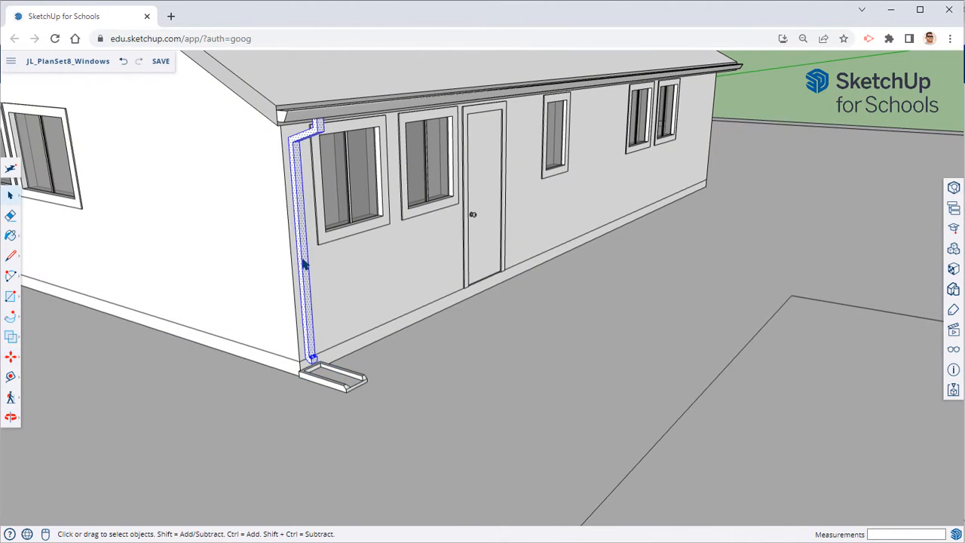
right_click(305, 264)
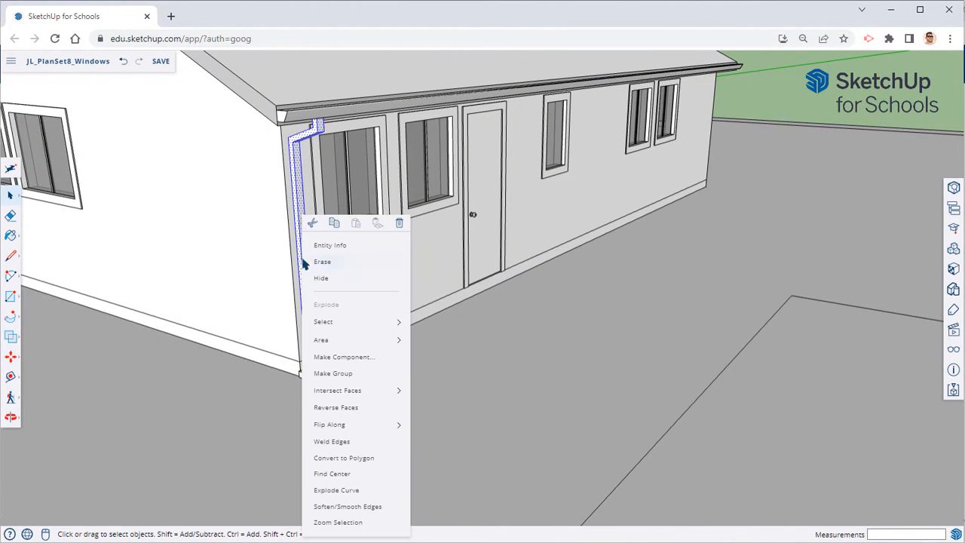
left_click(340, 357)
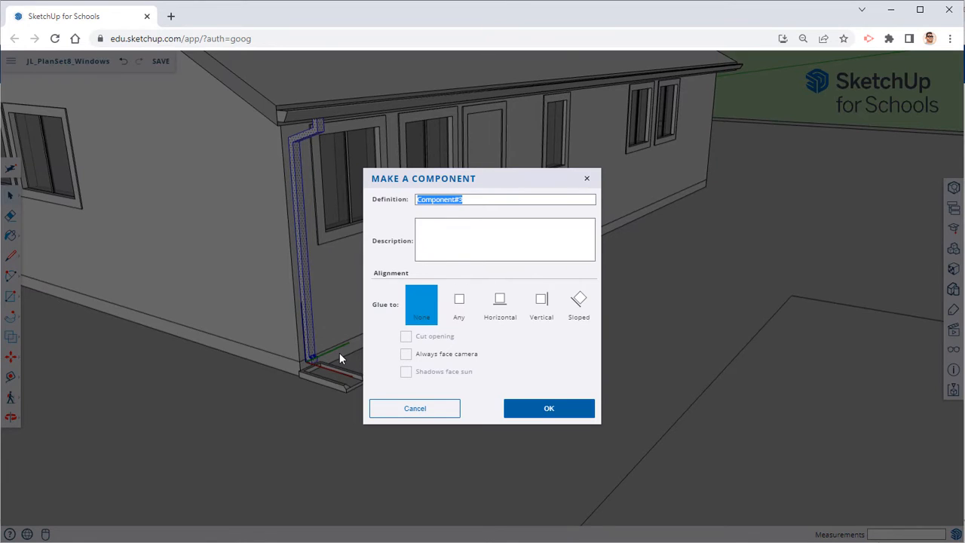
type("Gutter_Downspout")
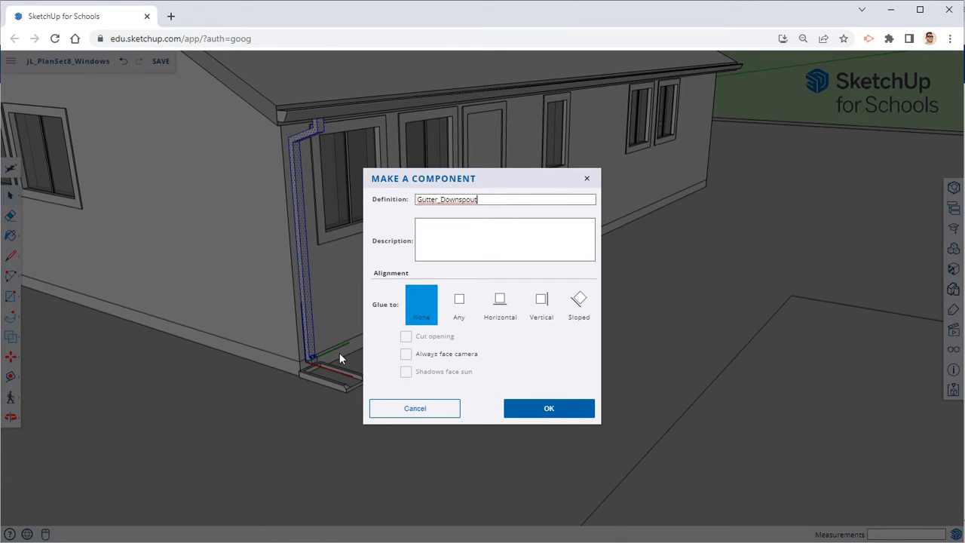
left_click(553, 412)
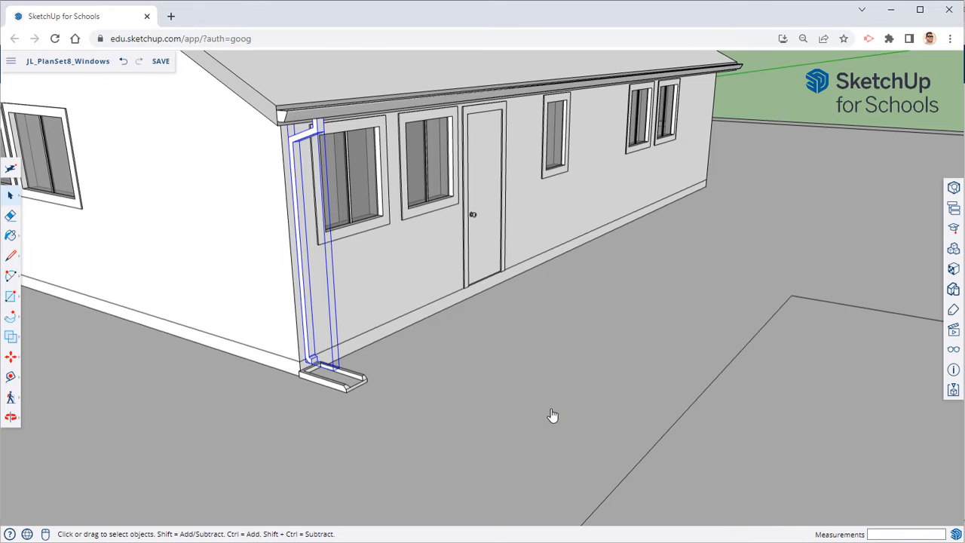
Step: Copy the Gutter_Downspout component by its upper corner about 37' along the gutter to the opposite end of the wall
left_click(10, 358)
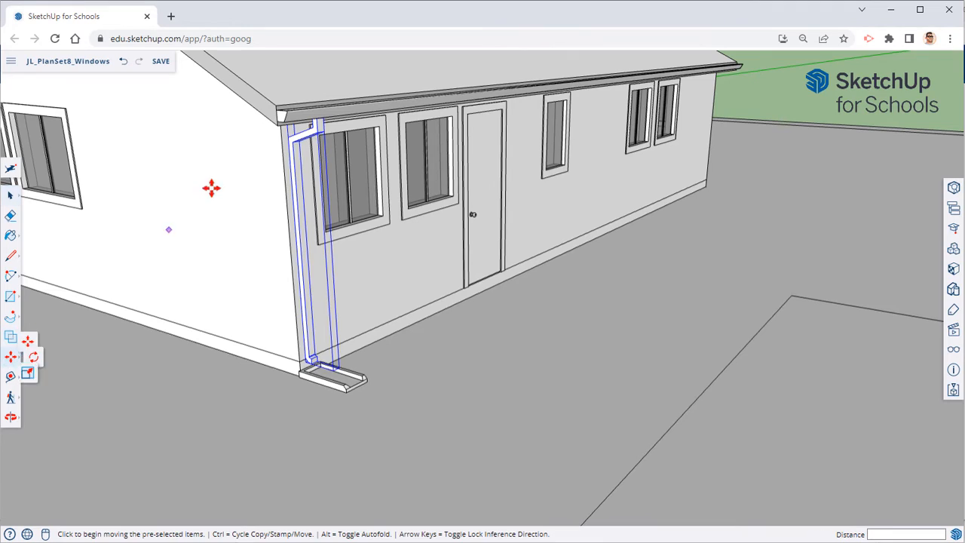
scroll(280, 173, "up", 3)
middle_click_drag(317, 125, 201, 107)
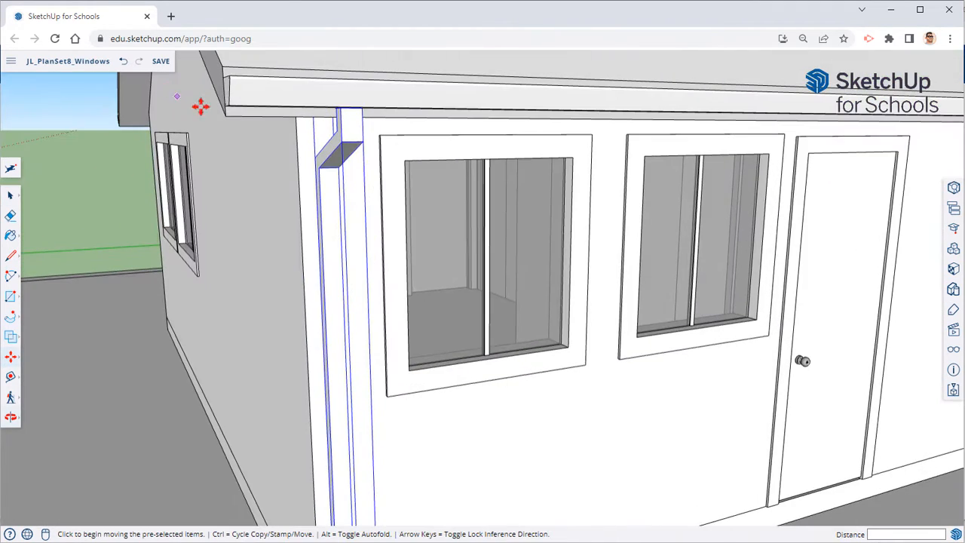
middle_click_drag(322, 104, 324, 125)
scroll(332, 64, "up", 2)
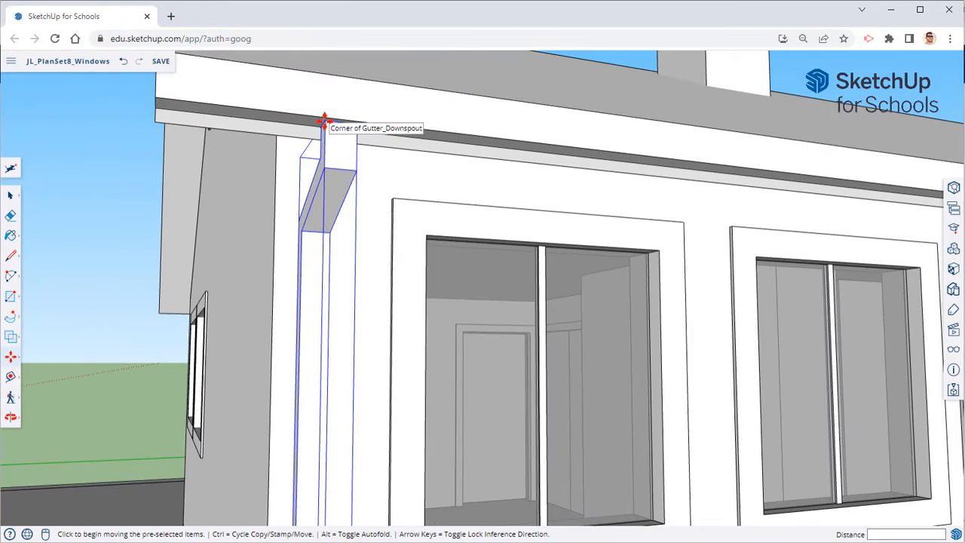
left_click(324, 122)
key("ctrl")
scroll(431, 120, "down", 3)
middle_click_drag(430, 132, 83, 200)
scroll(581, 249, "down", 3)
middle_click_drag(512, 293, 204, 291)
scroll(625, 298, "up", 3)
middle_click_drag(625, 297, 534, 218)
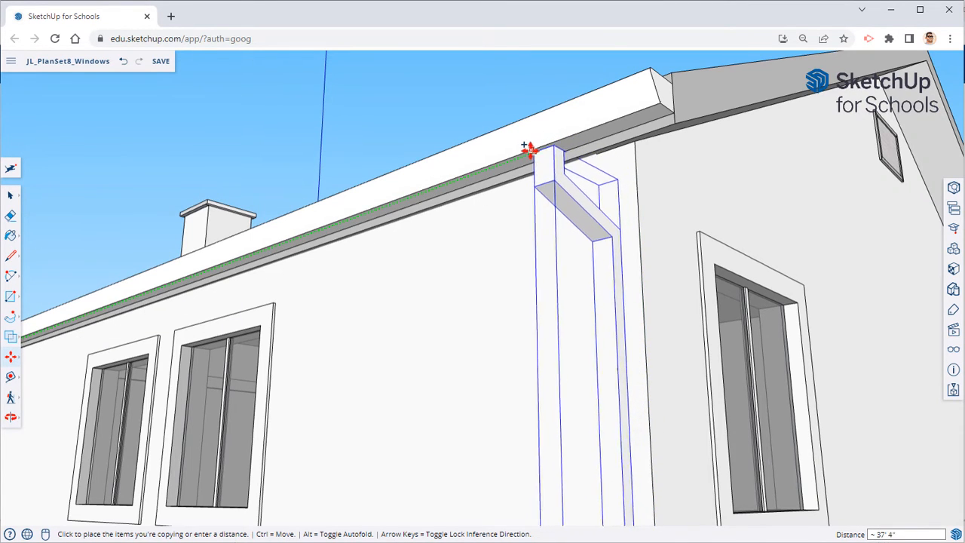
left_click(513, 175)
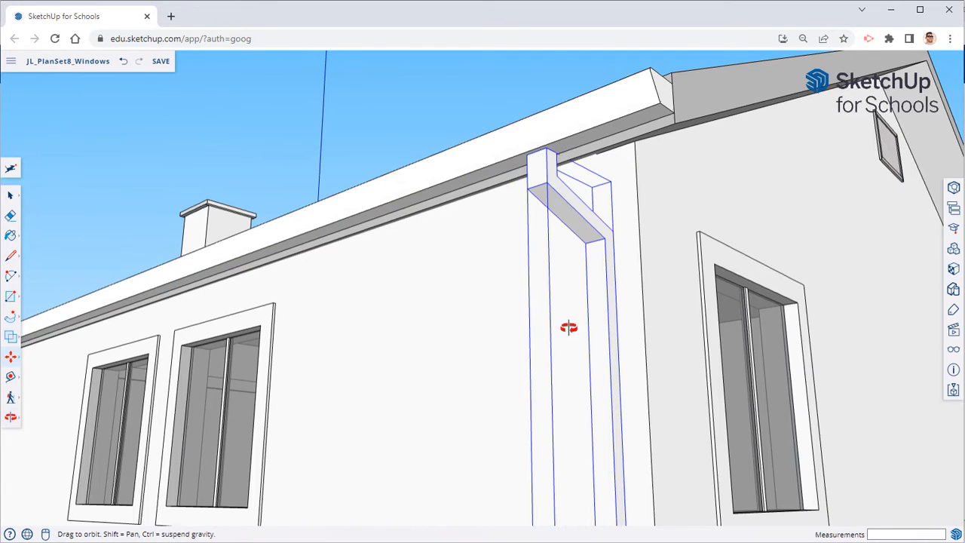
Step: Create a vertical guide on the wall 4" in from the house corner beside the copied downspout
middle_click_drag(568, 327, 632, 357)
left_click(9, 376)
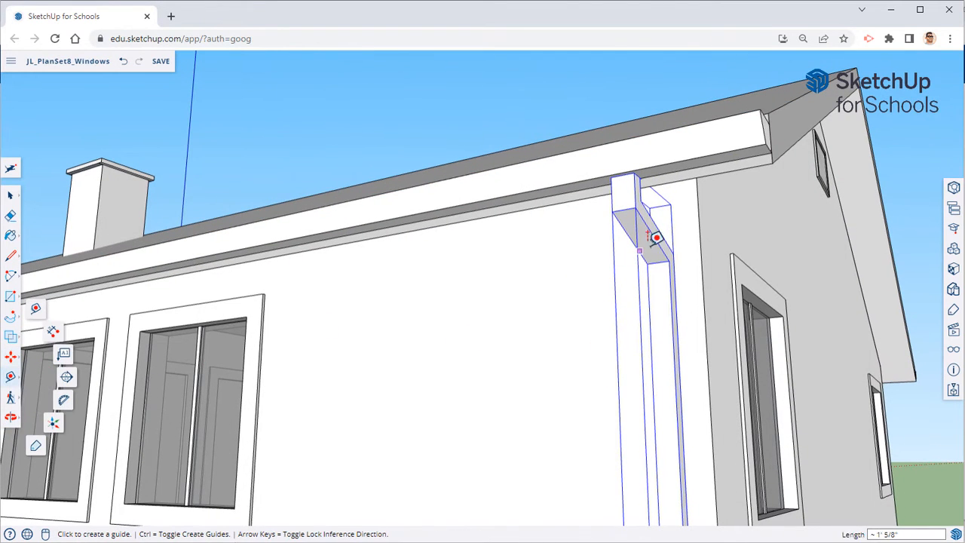
left_click(690, 214)
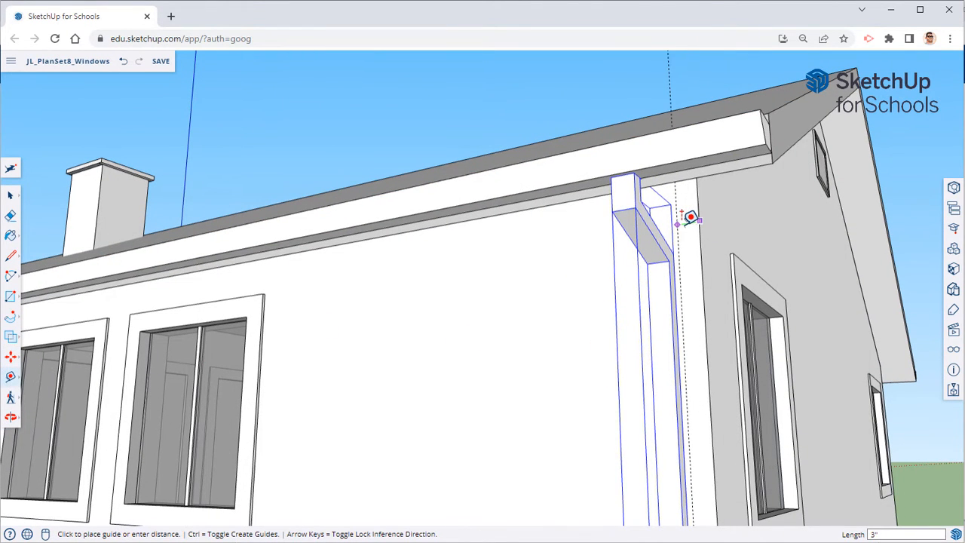
type("4")
Step: Move the copied downspout slightly toward the house corner, past the vertical guide
scroll(683, 222, "up", 5)
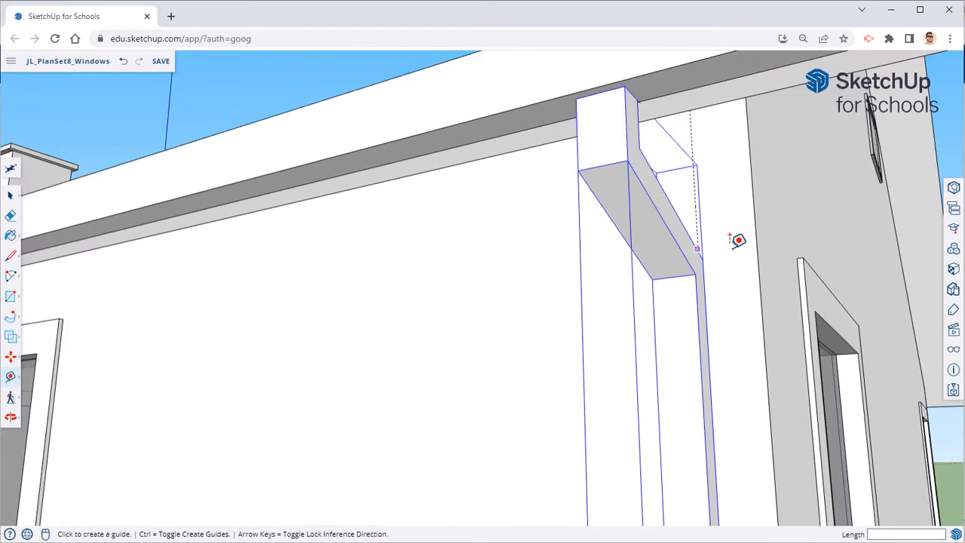
scroll(565, 277, "up", 1)
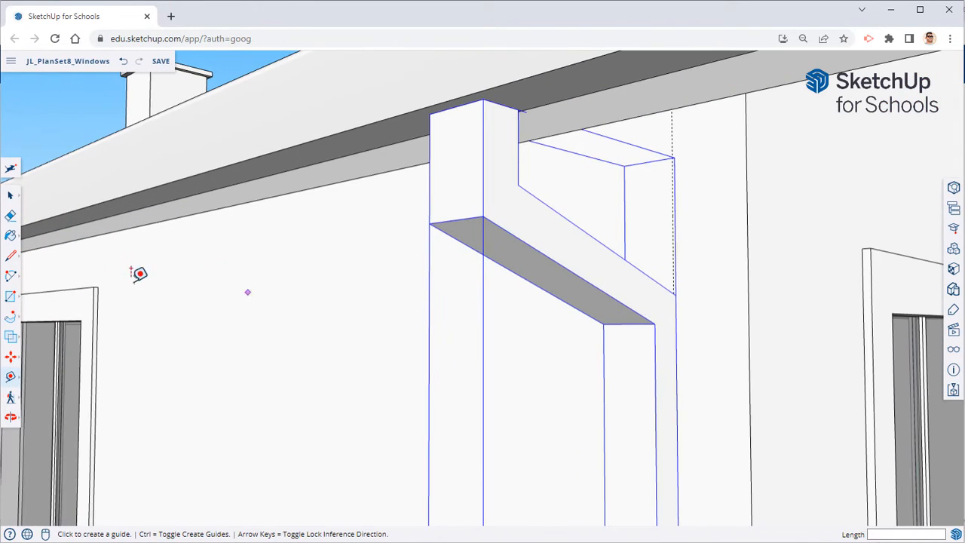
left_click(9, 358)
scroll(551, 344, "up", 6)
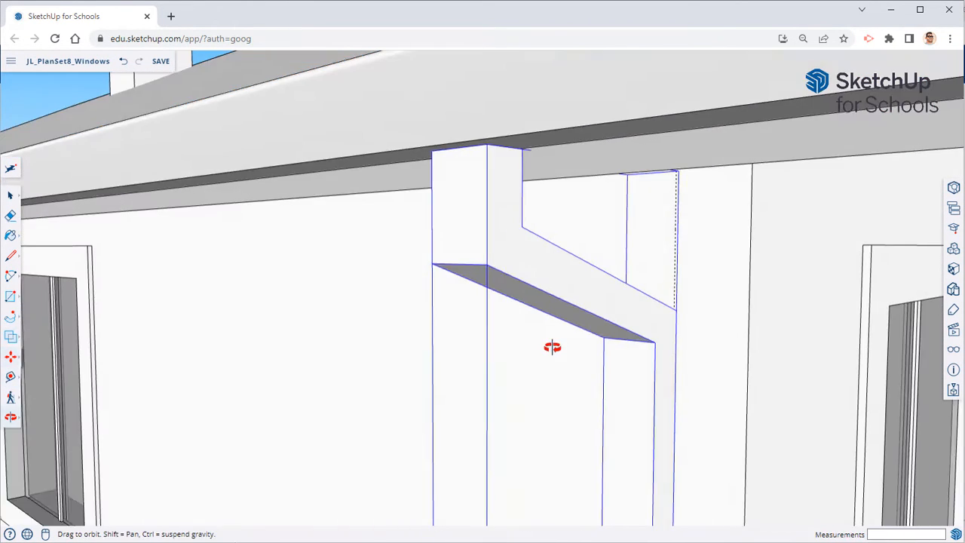
left_click(708, 302)
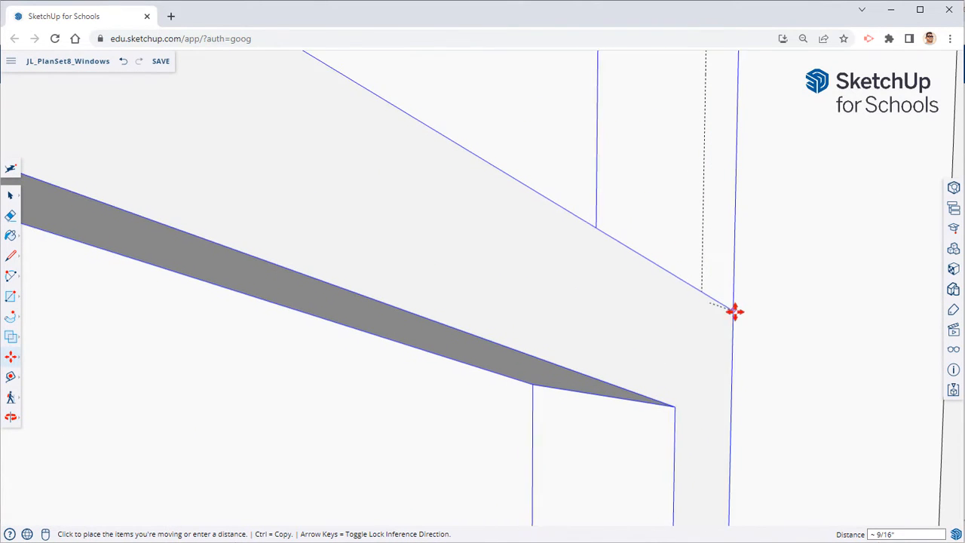
left_click(768, 310)
scroll(499, 409, "down", 4)
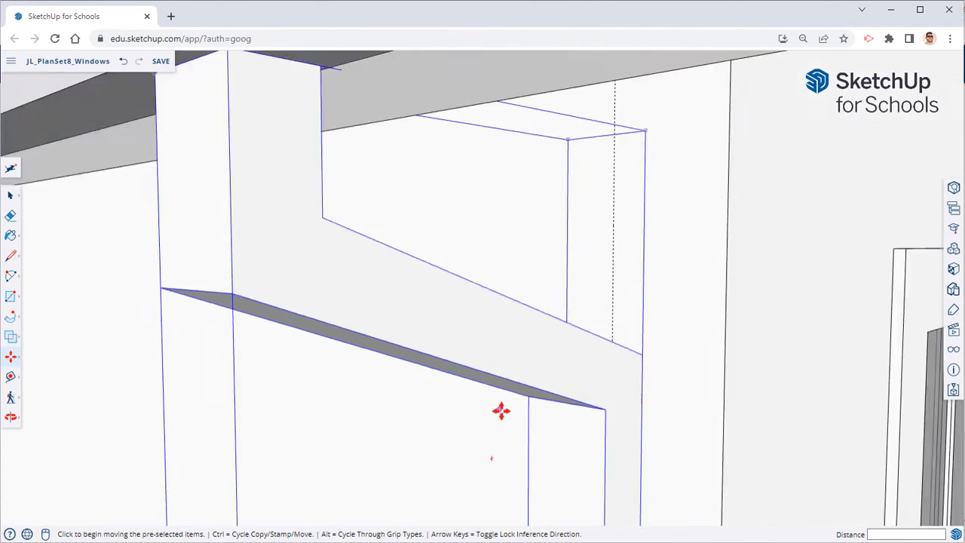
Step: Copy the splash block from the first downspout to the base of the copied downspout at the opposite end of the wall
middle_click_drag(500, 410, 756, 367)
scroll(678, 375, "down", 6)
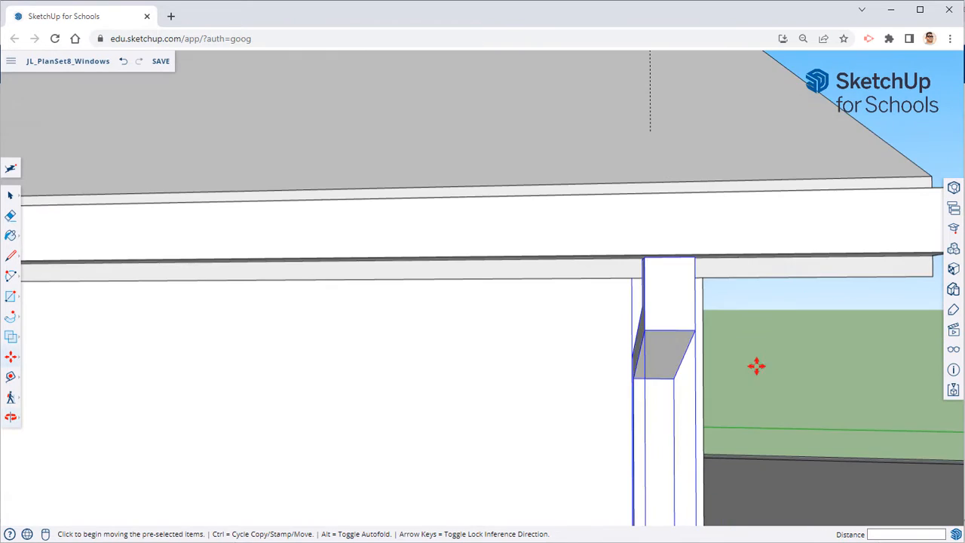
scroll(756, 366, "down", 10)
middle_click_drag(655, 377, 651, 442)
middle_click_drag(505, 387, 587, 432)
key("space")
scroll(500, 445, "up", 5)
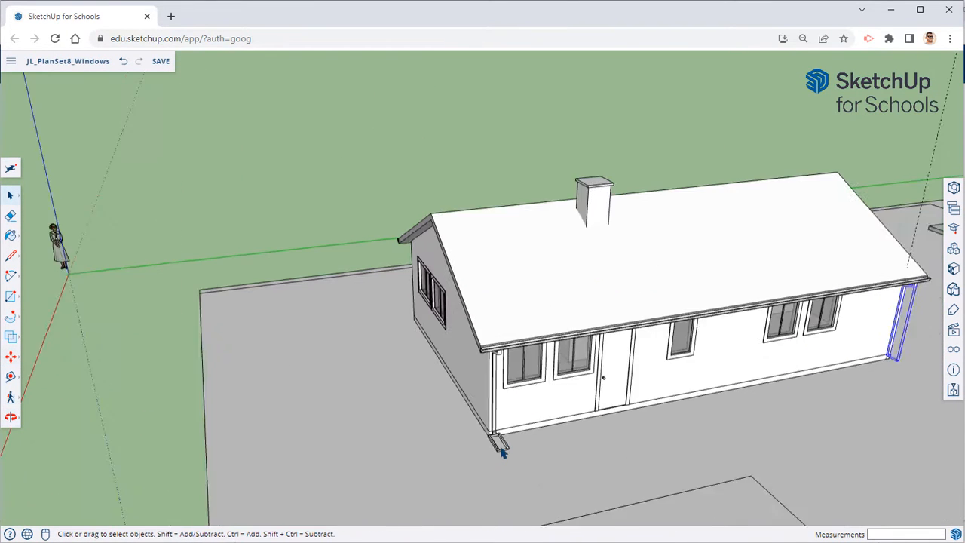
left_click(500, 446)
key("m")
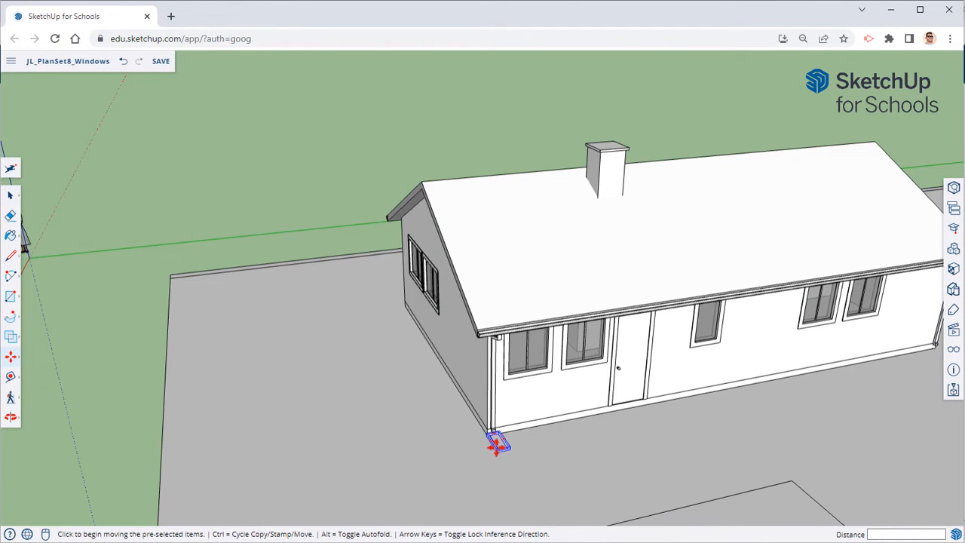
key("ctrl")
left_click(498, 446)
scroll(693, 412, "down", 4)
middle_click_drag(693, 413, 464, 459, "shift")
scroll(569, 449, "up", 6)
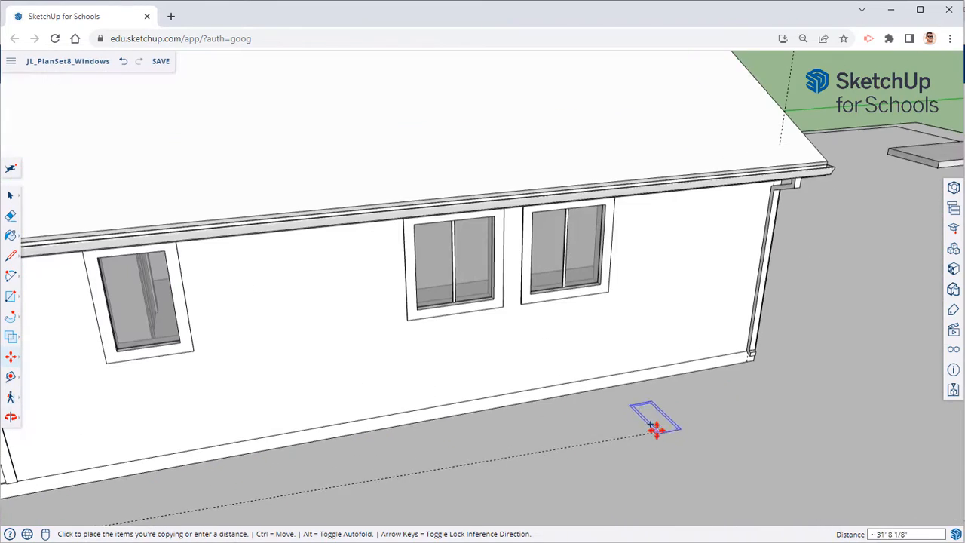
left_click(754, 367)
Step: Erase the vertical guide beside the copied downspout
middle_click_drag(754, 369, 313, 234)
scroll(490, 395, "down", 5)
left_click(11, 217)
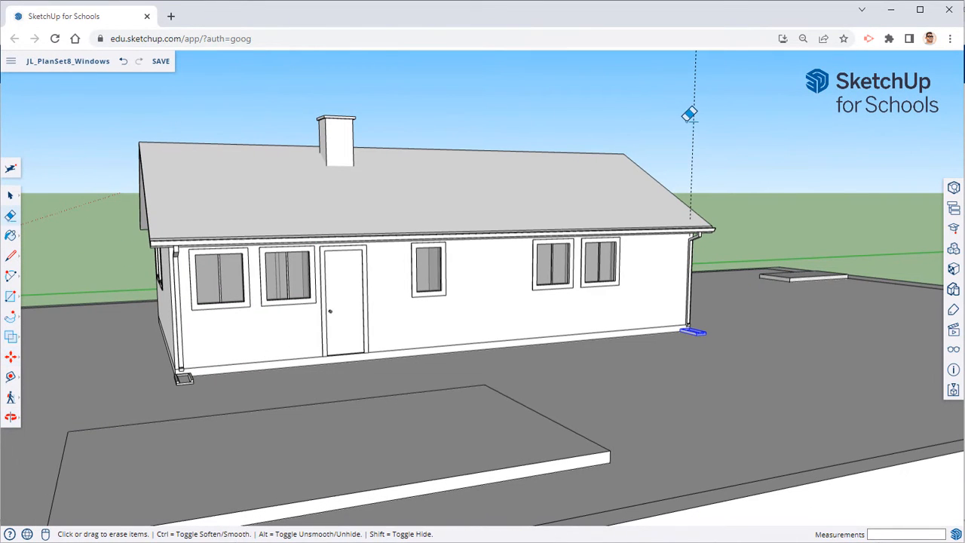
mouse_move(400, 267)
middle_mouse_down()
mouse_move(536, 305)
mouse_move(355, 359)
middle_mouse_up()
key("space")
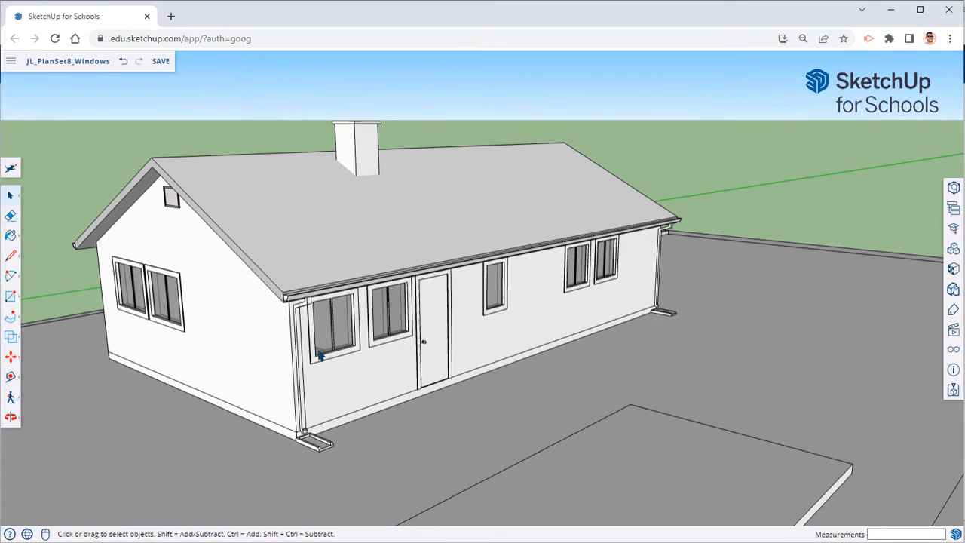
Step: Group both downspouts and both splash blocks along the front wall into a single group
left_click(298, 352)
double_click(298, 353)
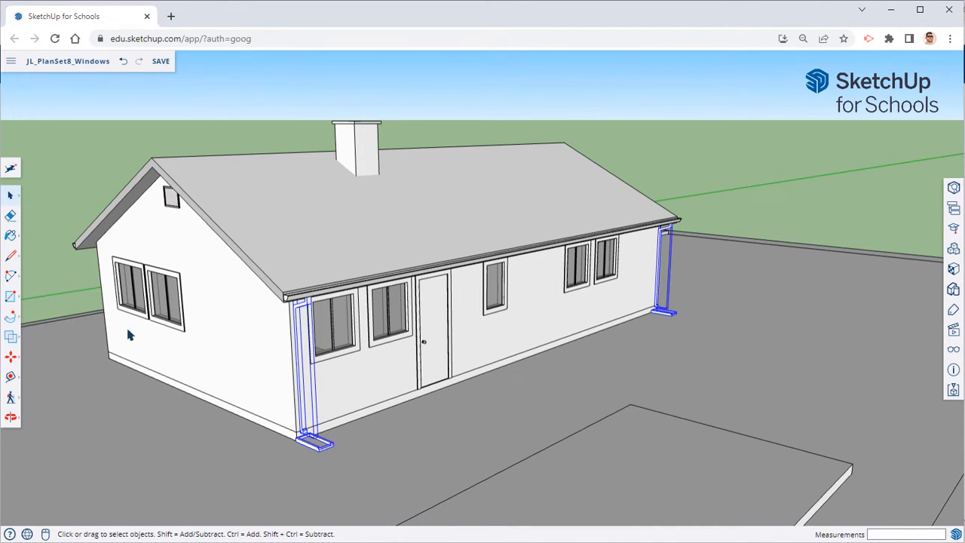
right_click(298, 352)
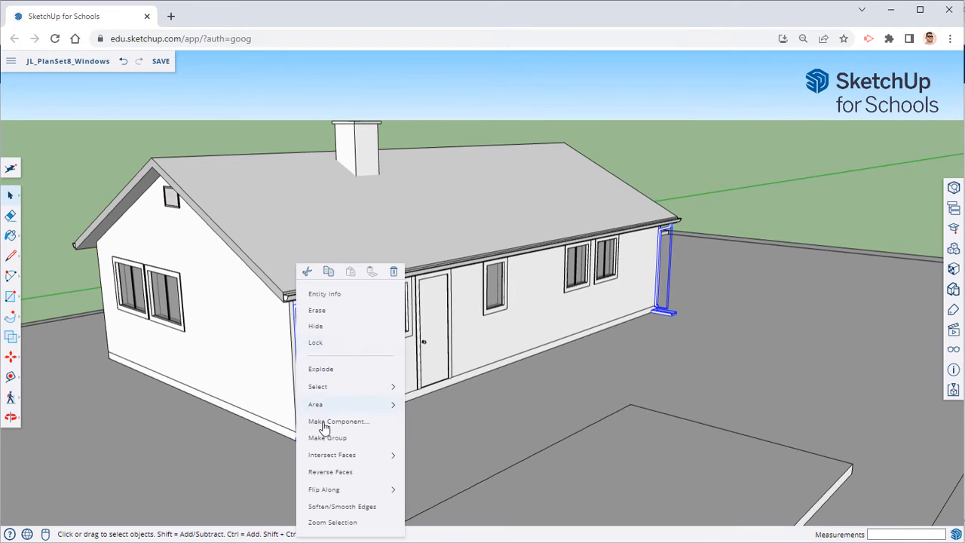
left_click(326, 439)
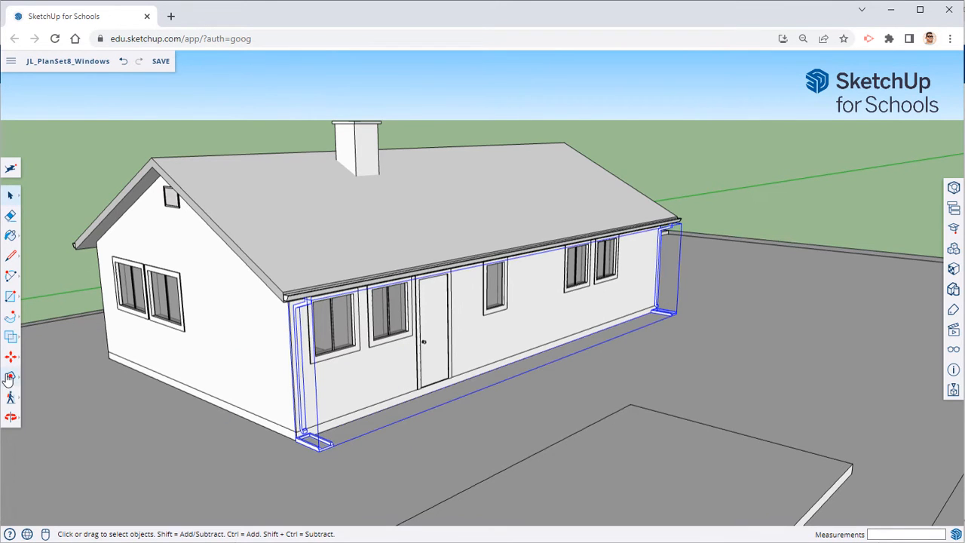
Step: Copy the downspout group from its lower outer corner about 27' across to the opposite side of the house
left_click(12, 361)
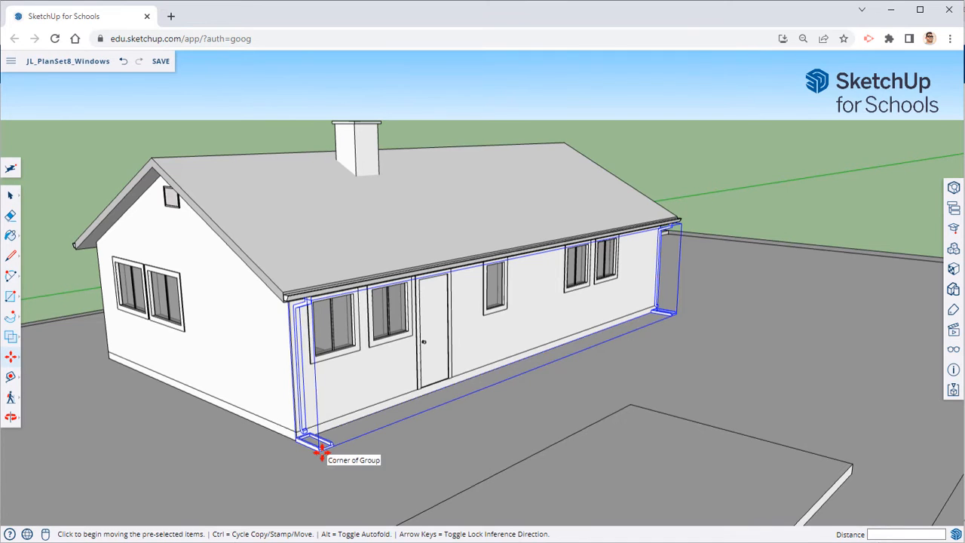
left_click(322, 452)
key("ctrl")
middle_click_drag(146, 400, 536, 455)
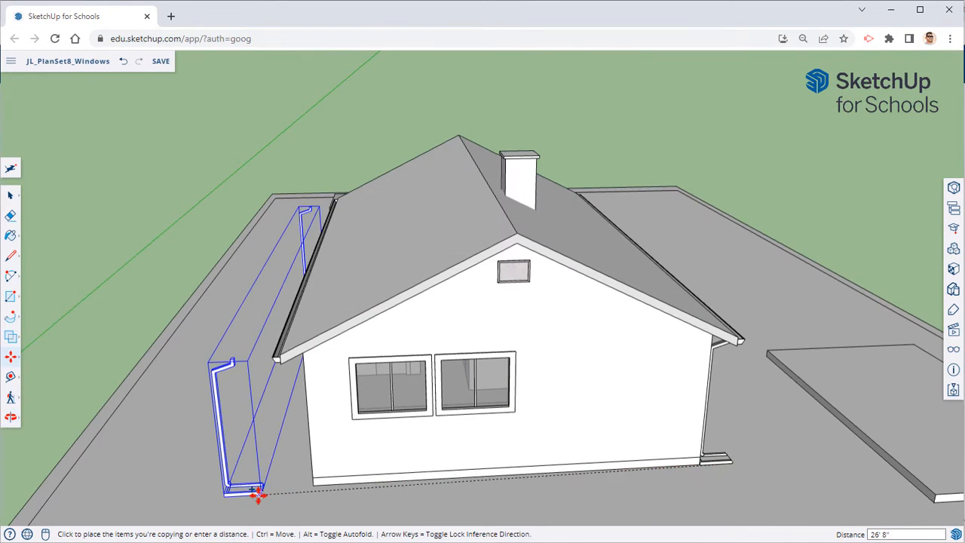
left_click(250, 484)
Step: Rotate the copied downspout group half a turn so its downspouts face the opposite wall of the house
middle_click_drag(250, 343, 248, 435)
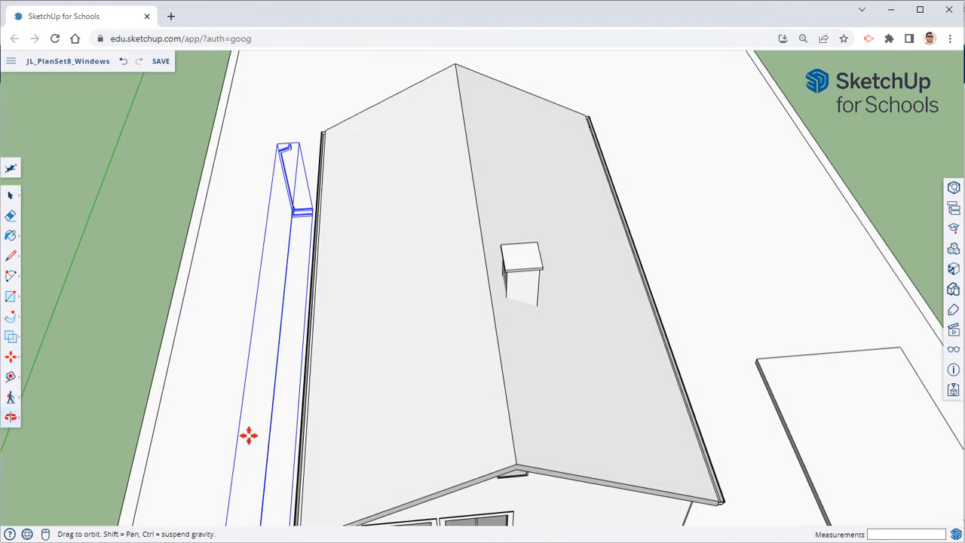
mouse_move(286, 168)
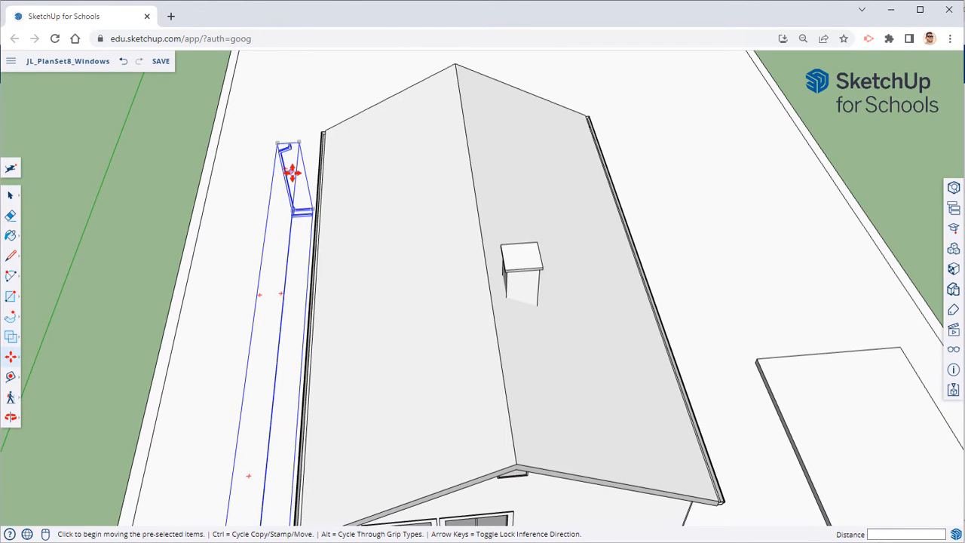
left_click(286, 165)
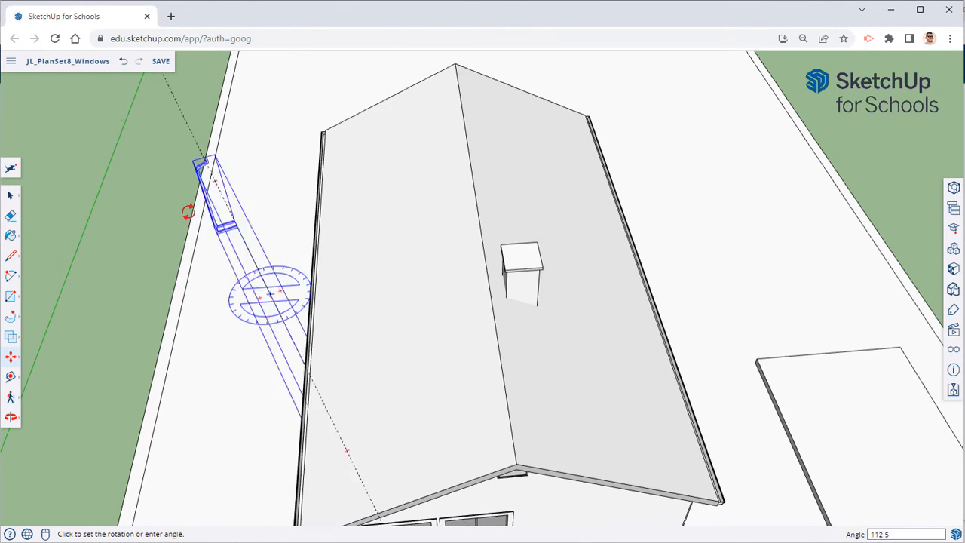
left_click(266, 322)
Step: Move the rotated group by its lower inner corner about 3' 4" onto the house's foundation corner and deselect it
middle_click_drag(270, 323, 358, 245)
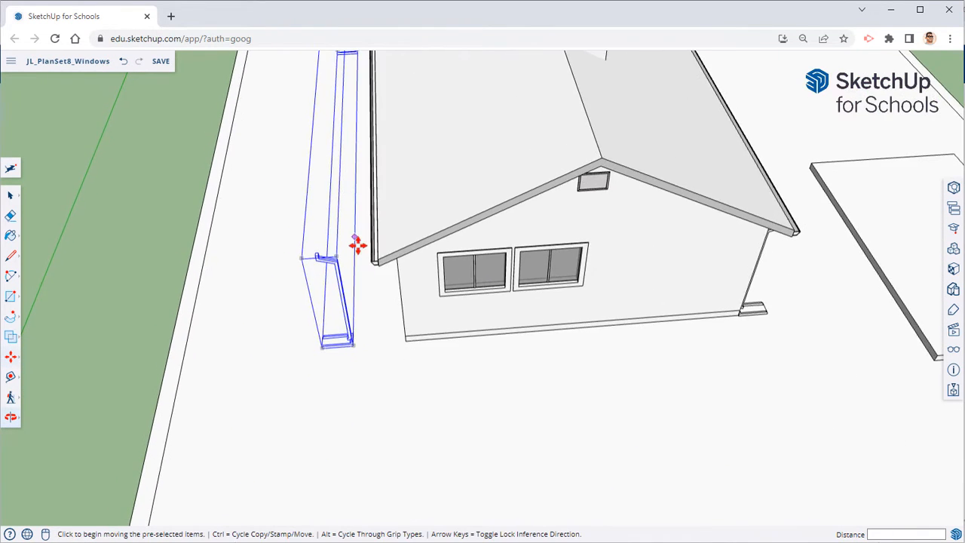
scroll(357, 245, "up", 2)
scroll(362, 407, "up", 6)
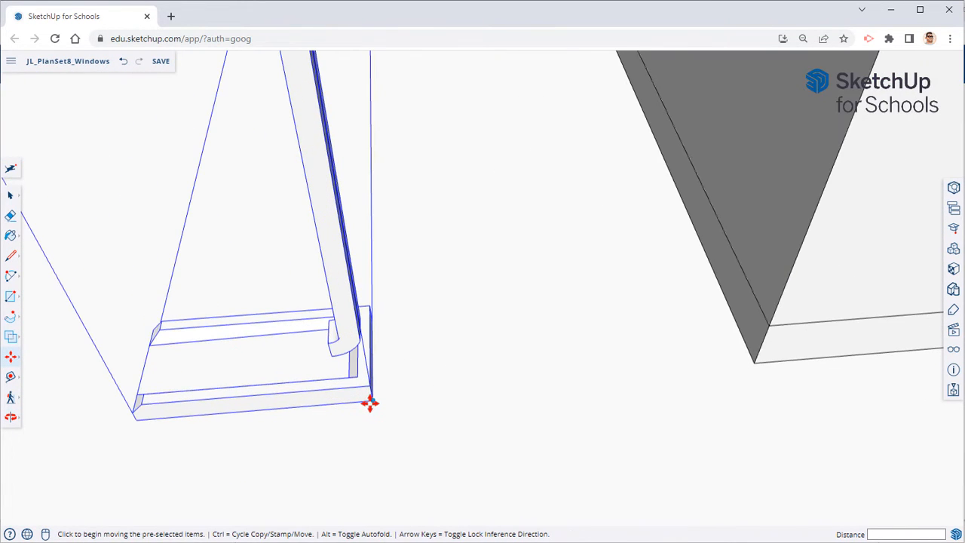
left_click(369, 405)
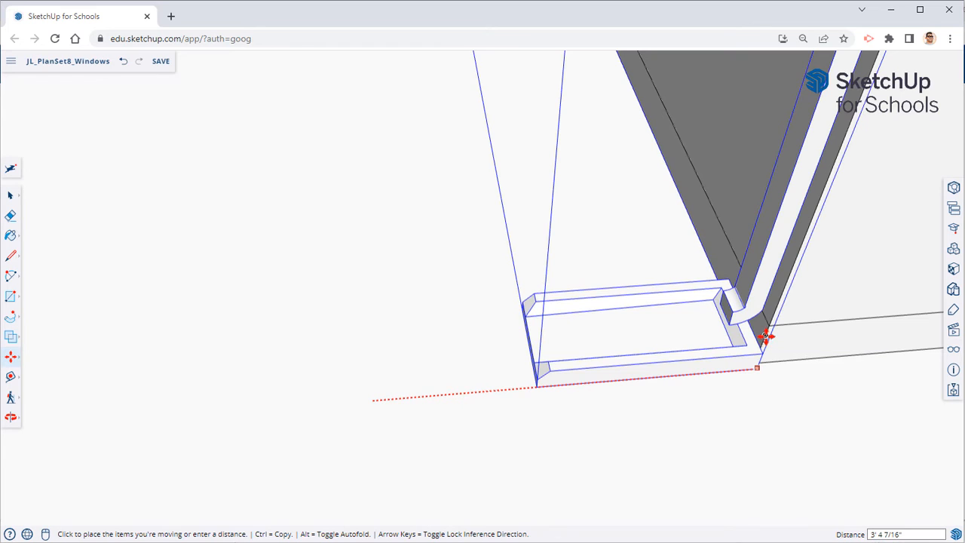
left_click(751, 348)
scroll(724, 343, "down", 3)
middle_click_drag(724, 343, 375, 217)
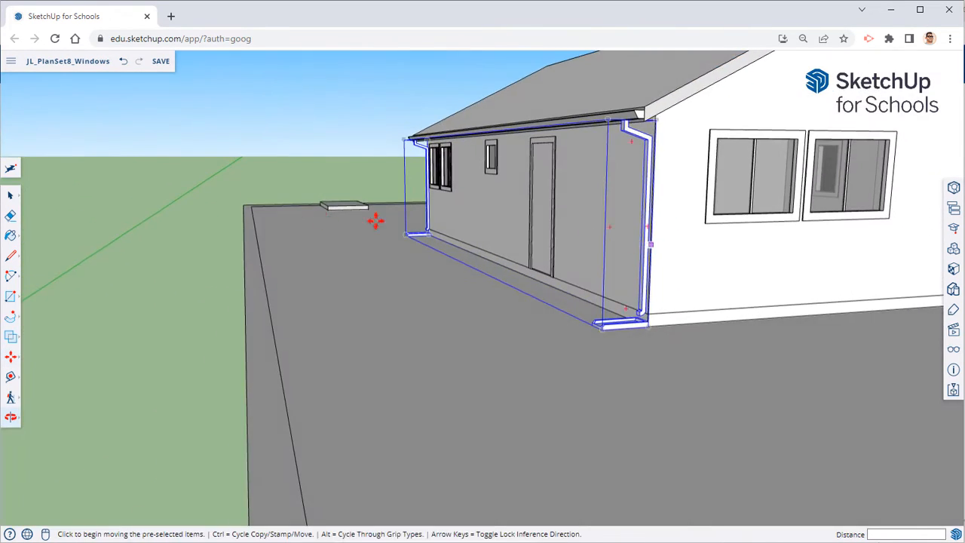
left_click(9, 197)
left_click(144, 146)
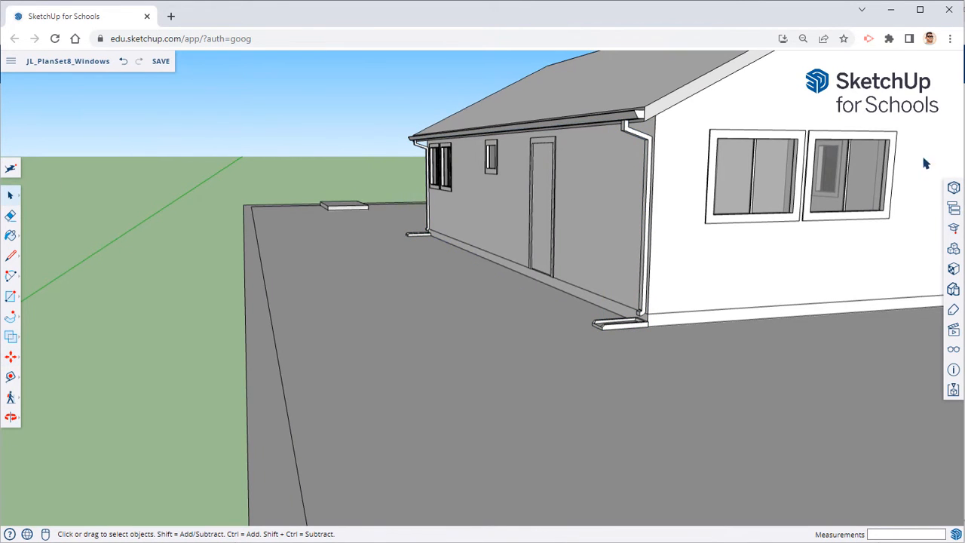
Step: Find the two unnamed downspout groups in the model's object hierarchy and try to rename the first one Gutter System
left_click(952, 209)
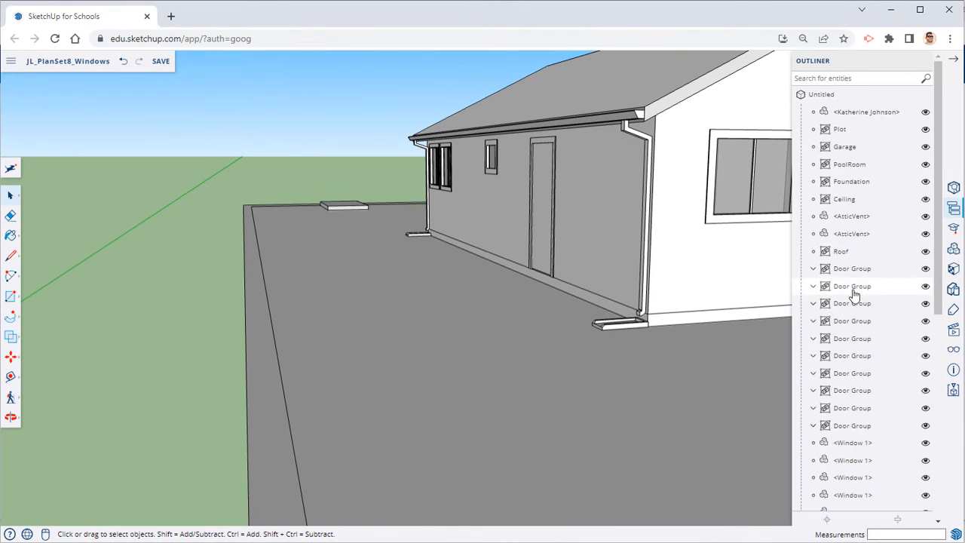
scroll(851, 295, "down", 3)
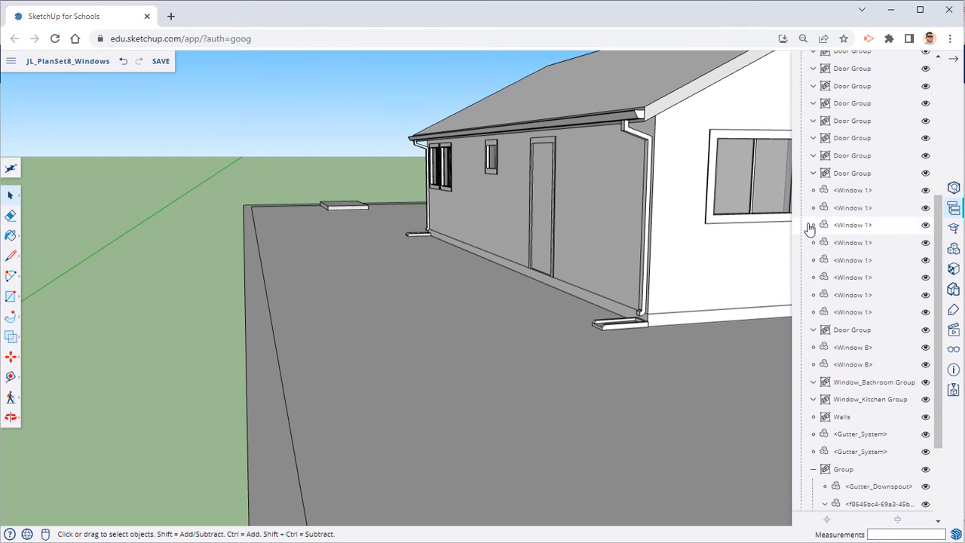
scroll(850, 320, "down", 3)
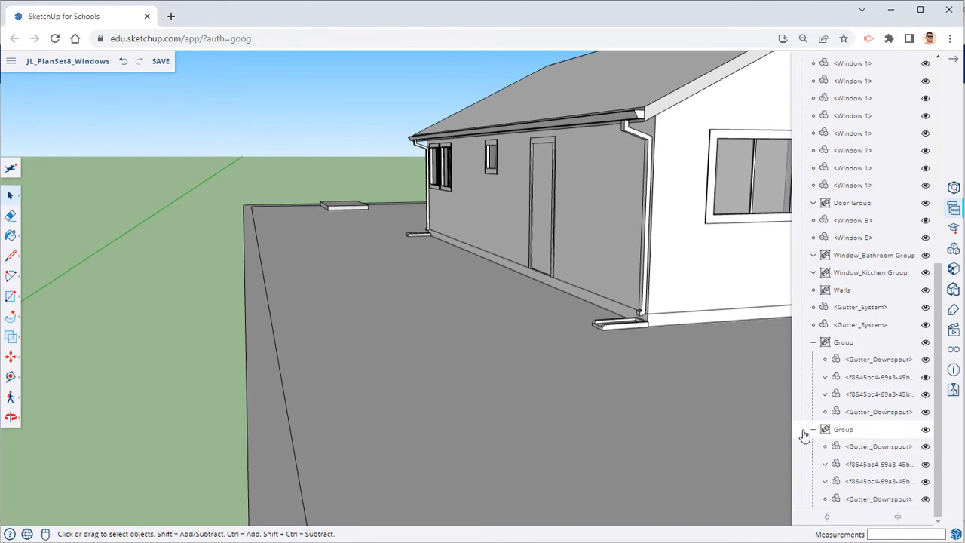
right_click(841, 344)
left_click(860, 522)
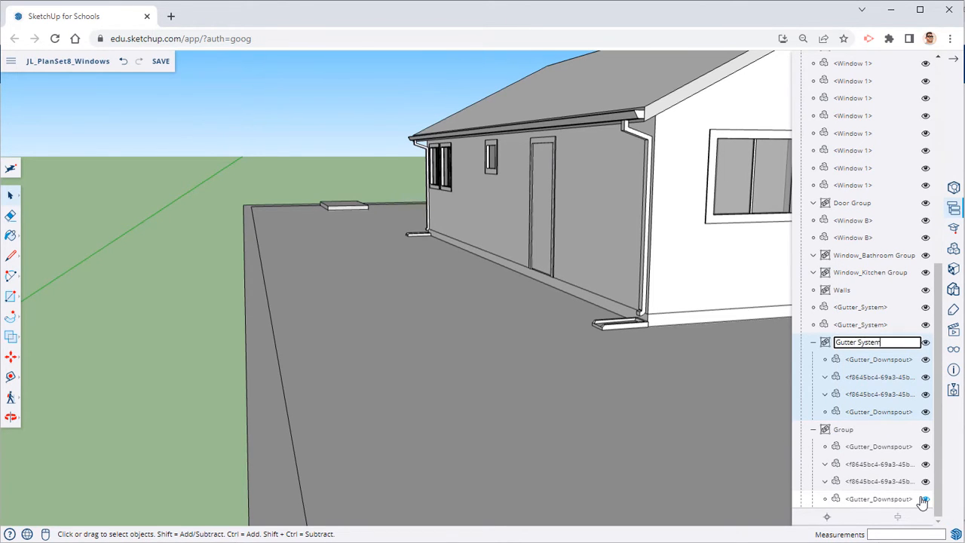
Step: Rename the second and the first downspout group as Gutter System and collapse both in the hierarchy
right_click(849, 435)
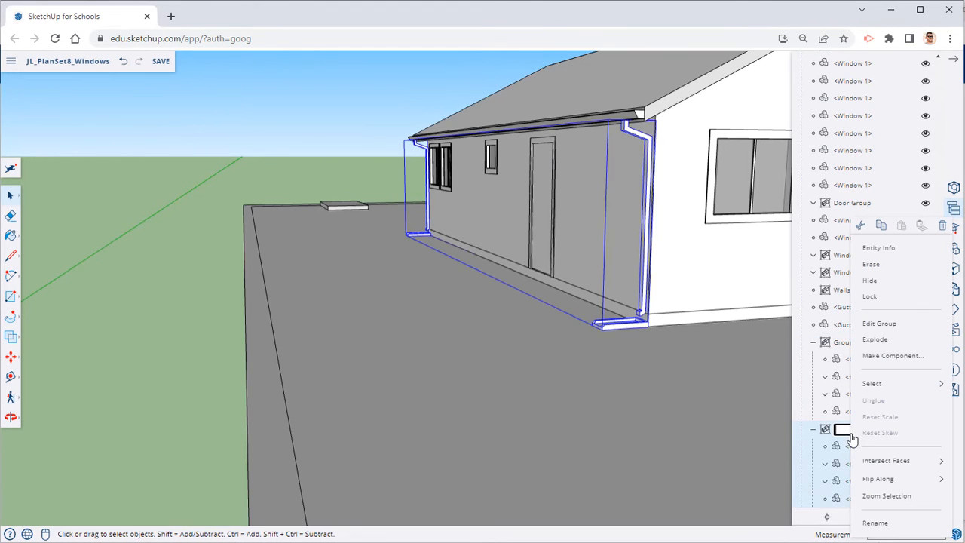
left_click(875, 523)
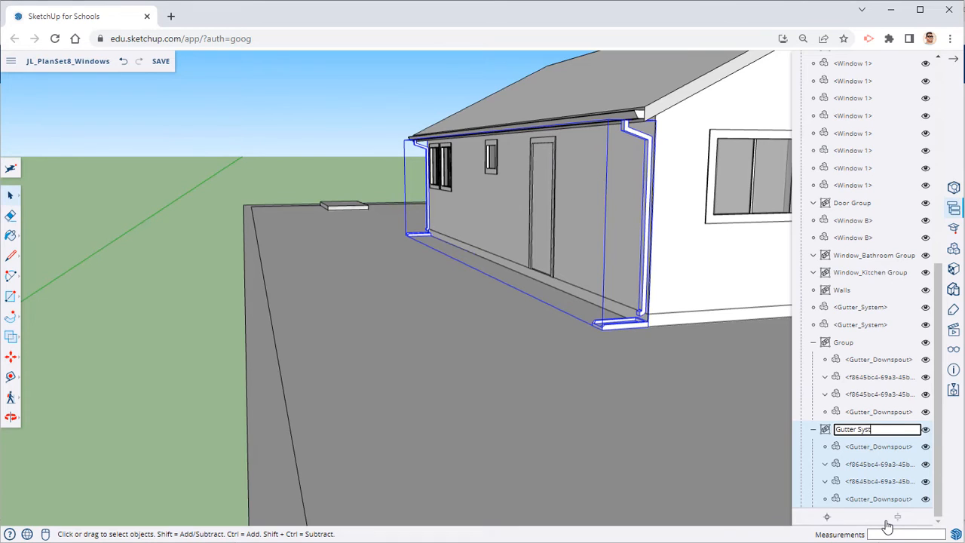
key("Return")
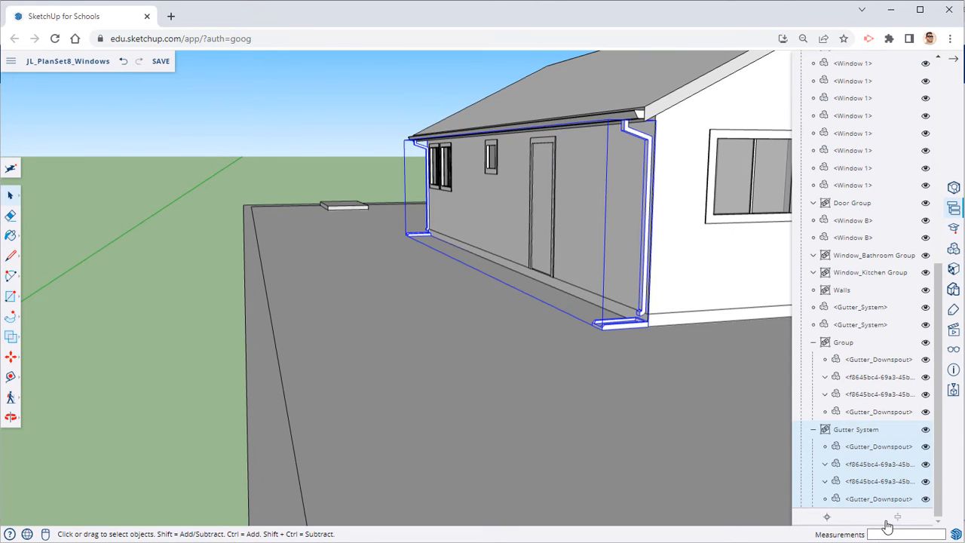
right_click(828, 342)
left_click(847, 524)
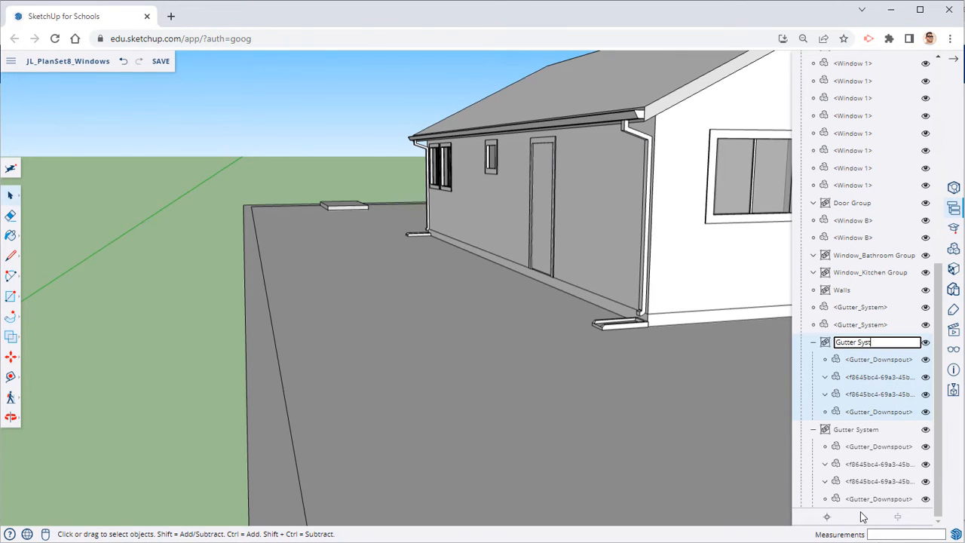
key("Return")
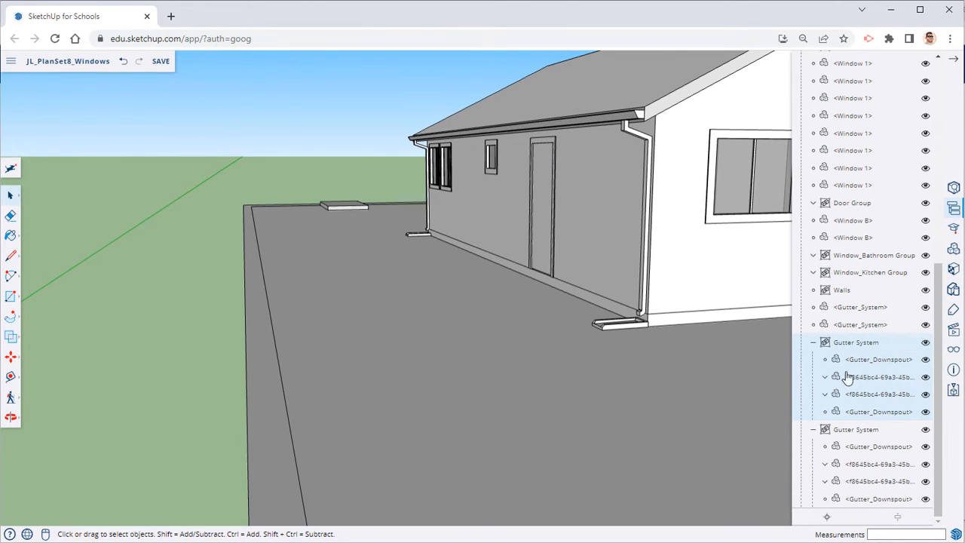
left_click(813, 342)
left_click(812, 430)
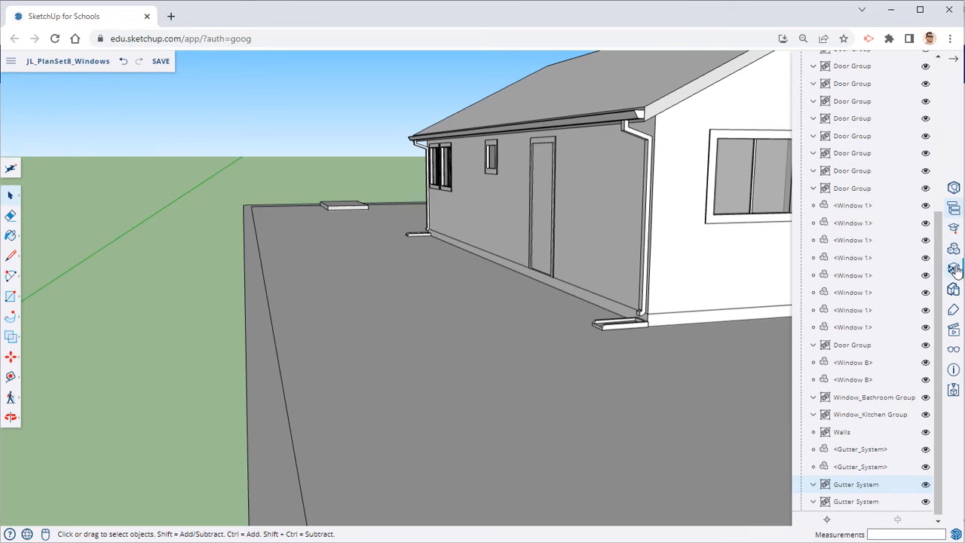
Step: Create a new tag named Ext_Misc
left_click(953, 310)
scroll(905, 114, "up", 10)
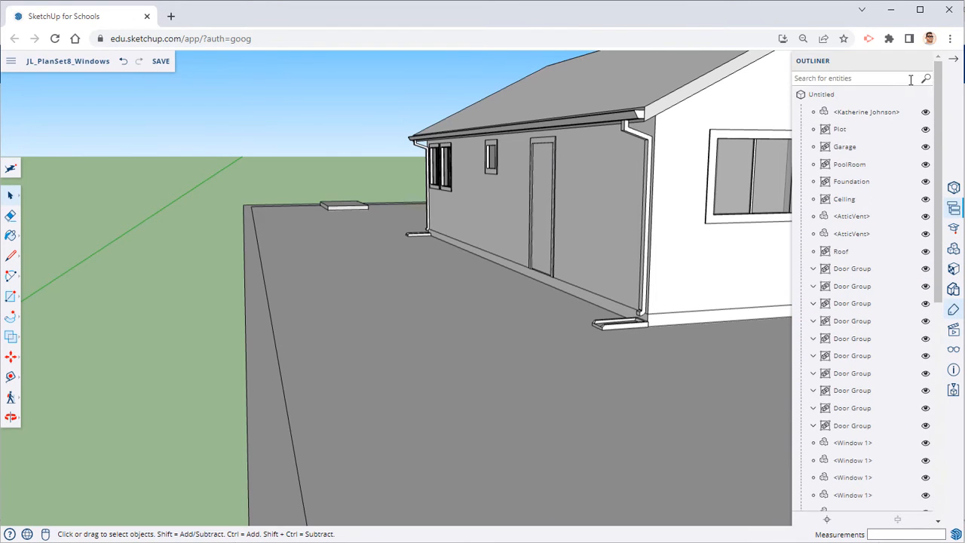
left_click(921, 62)
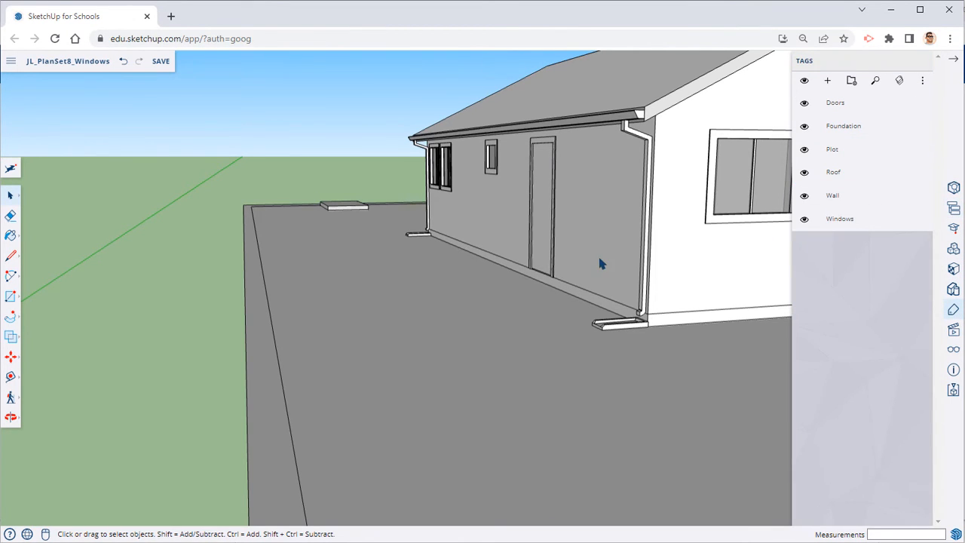
left_click(828, 82)
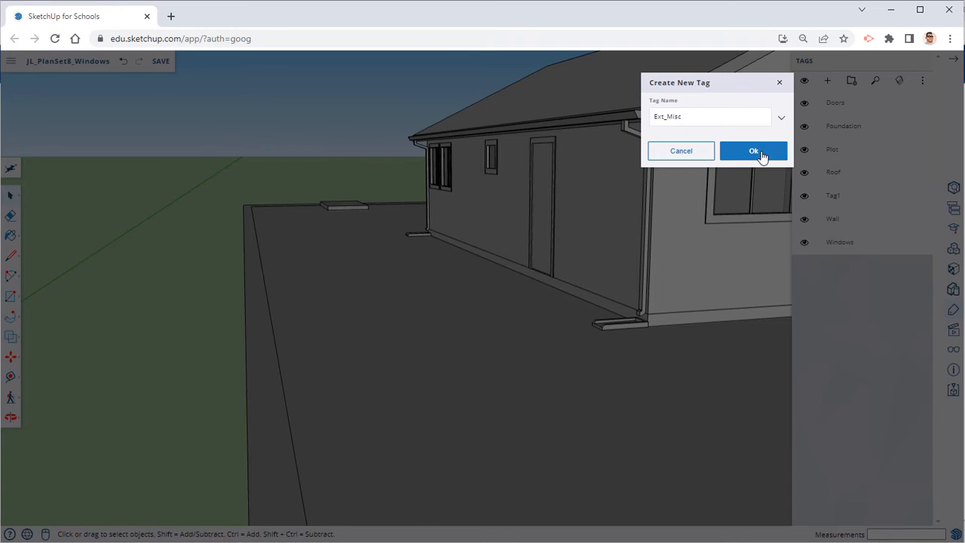
left_click(762, 152)
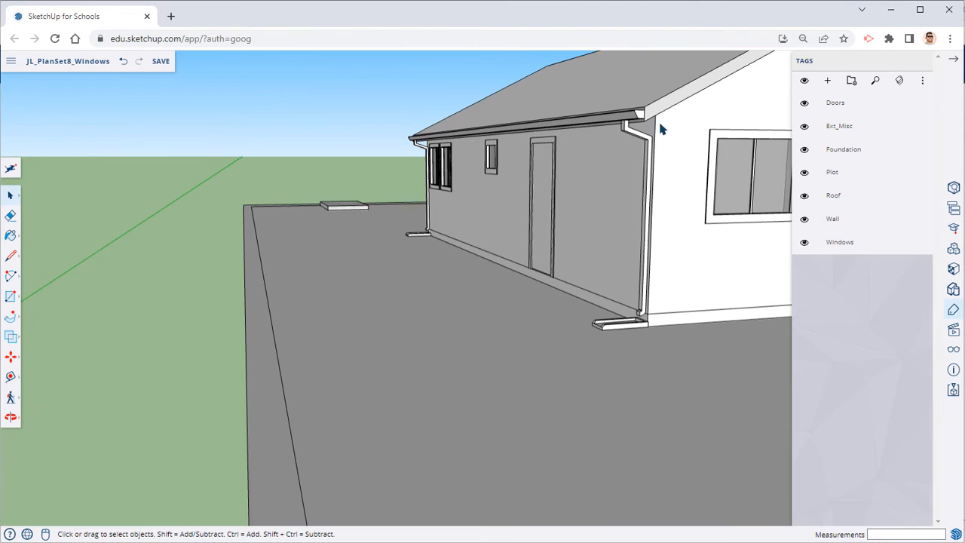
Step: Assign both roof gutters and both downspout groups on the two sides of the house to the Ext_Misc tag
left_click(614, 119)
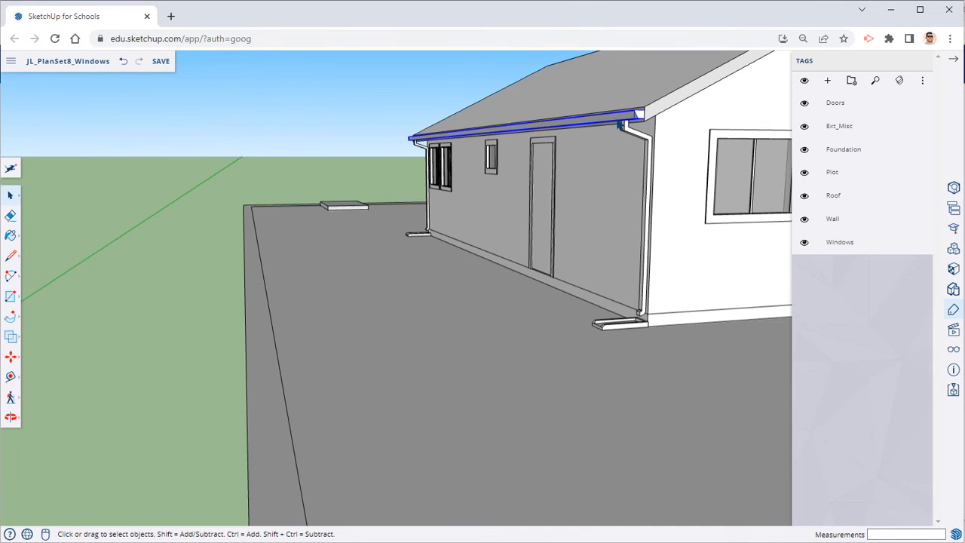
left_click(629, 133, "ctrl")
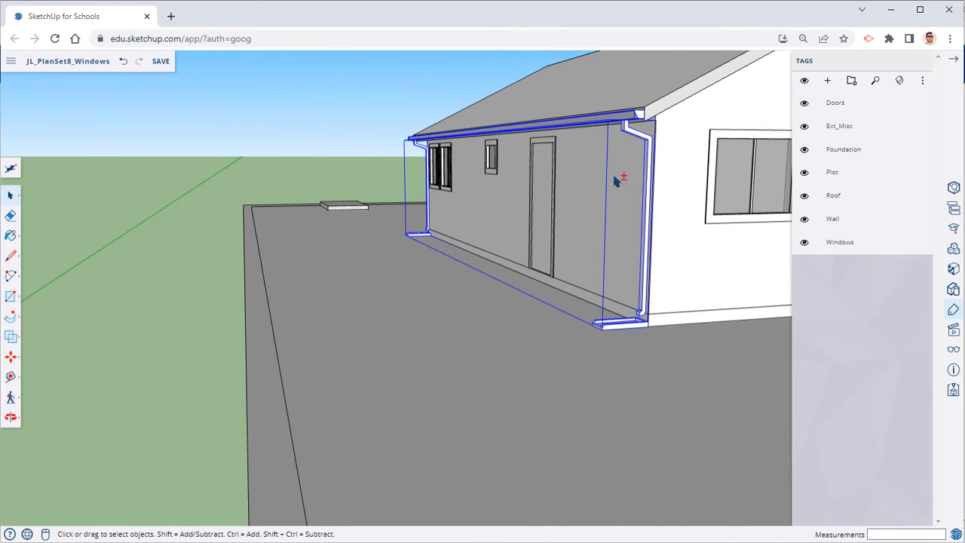
middle_click_drag(564, 212, 499, 170)
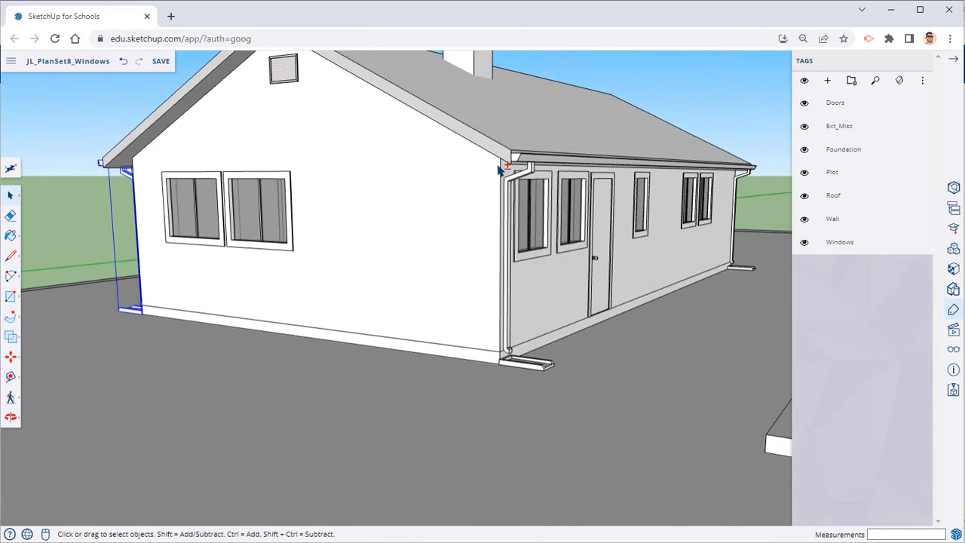
left_click(538, 160, "ctrl")
left_click(531, 172, "ctrl")
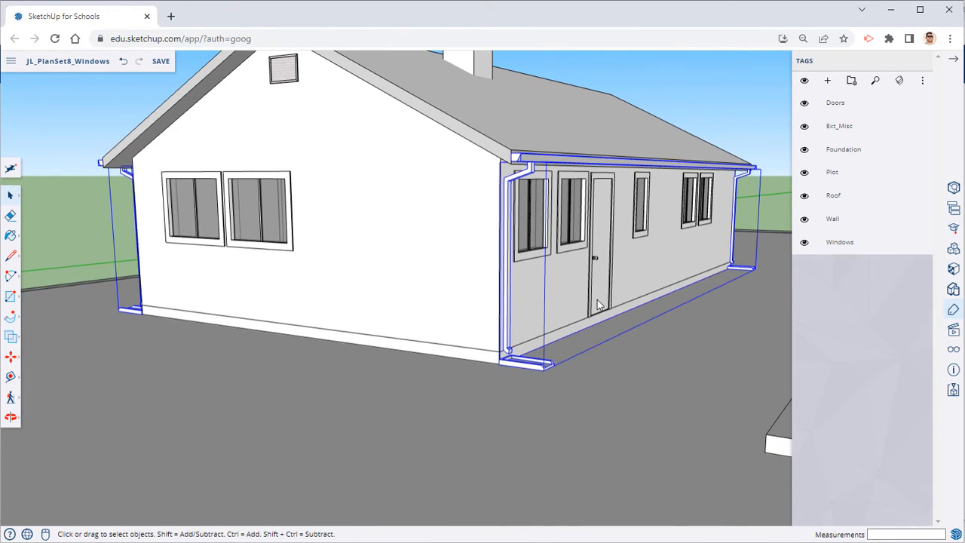
left_click(953, 189)
left_click(818, 148)
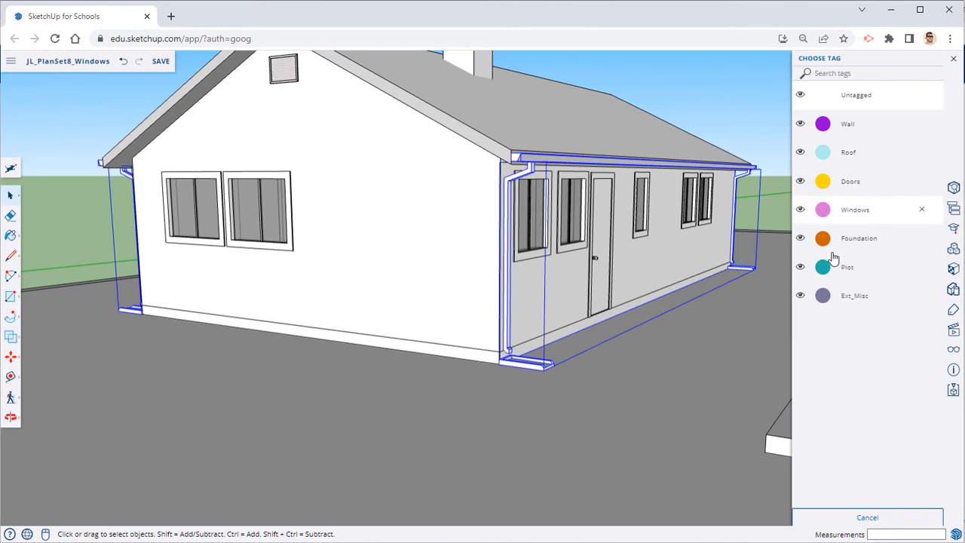
left_click(834, 295)
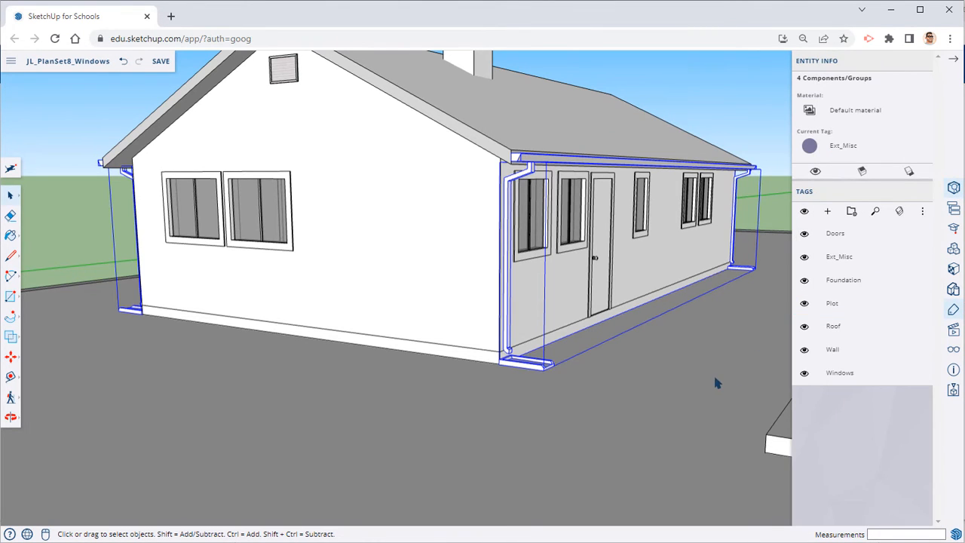
Step: Check the assigned tag of the gutter and downspout group on each side of the house
left_click(716, 383)
left_click(550, 365)
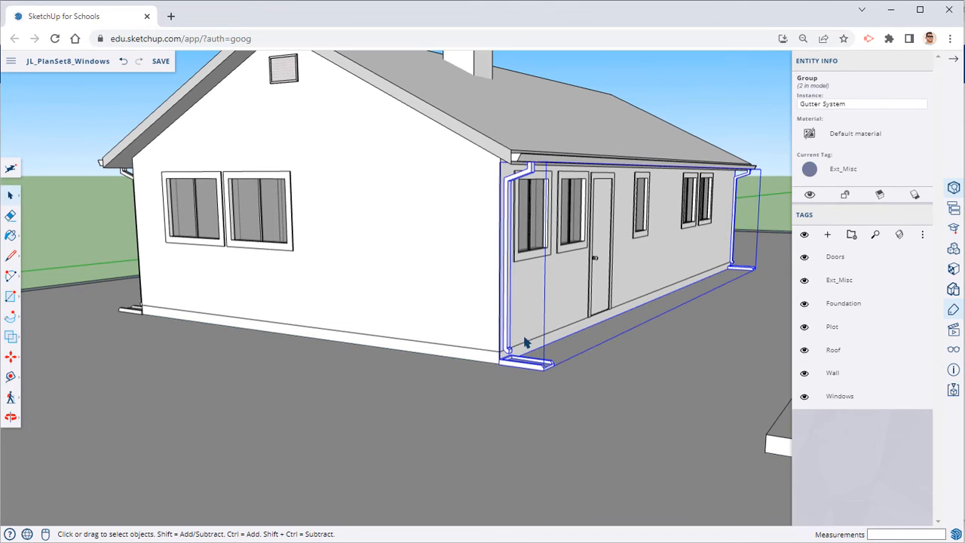
left_click(520, 161)
middle_click_drag(488, 278, 829, 299)
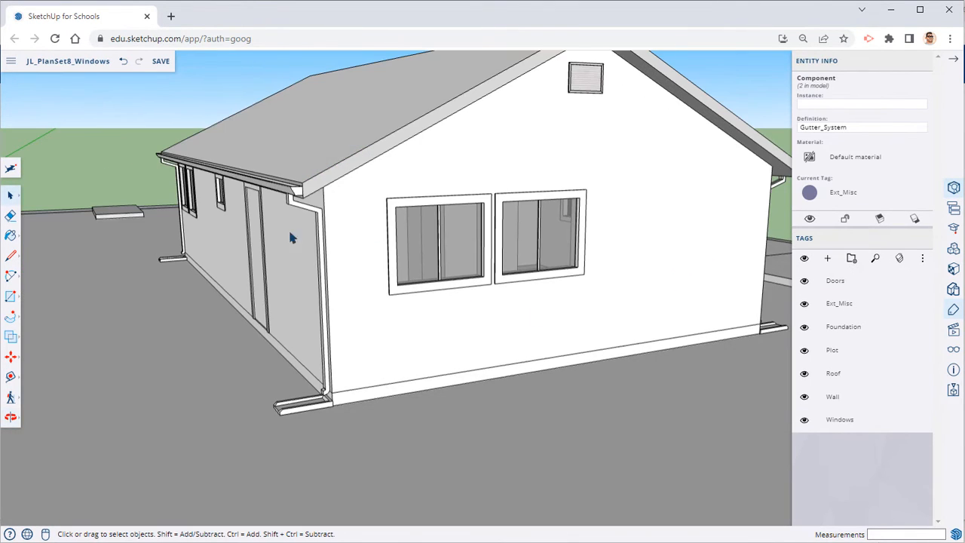
left_click(274, 184)
left_click(298, 210)
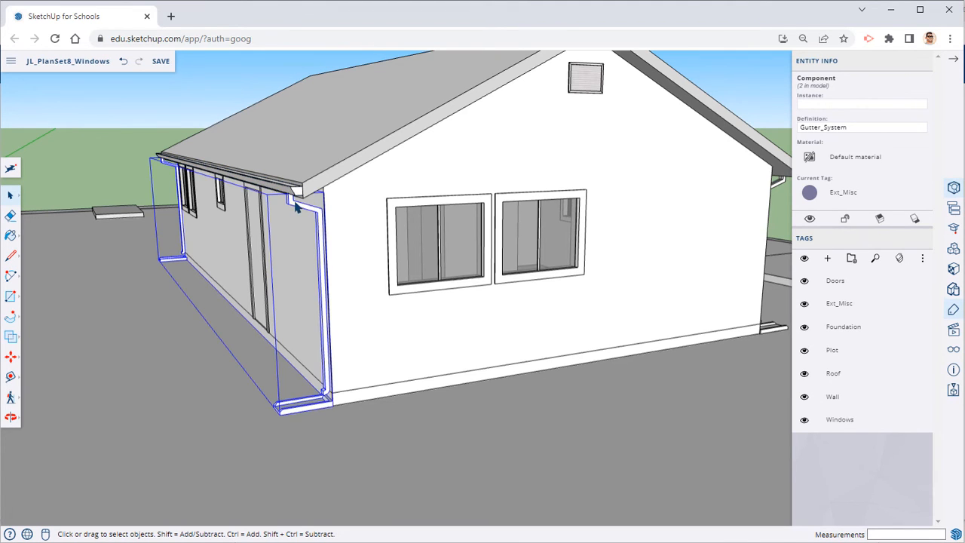
left_click(450, 383)
Step: Place a guide 2' inward from the slab's long edge facing the house and a matching guide from the opposite long edge
scroll(395, 287, "down", 3)
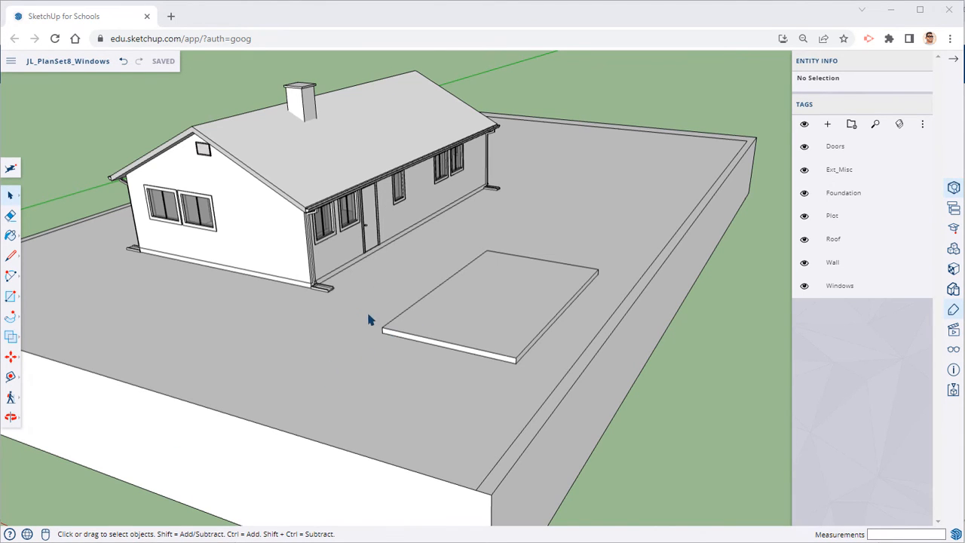
middle_click_drag(368, 319, 546, 341)
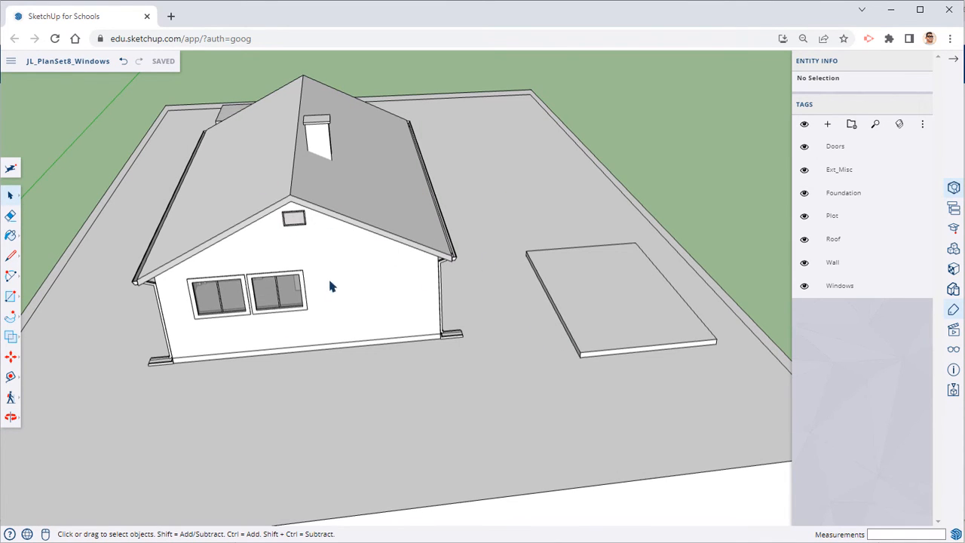
left_click(10, 379)
scroll(570, 328, "up", 5)
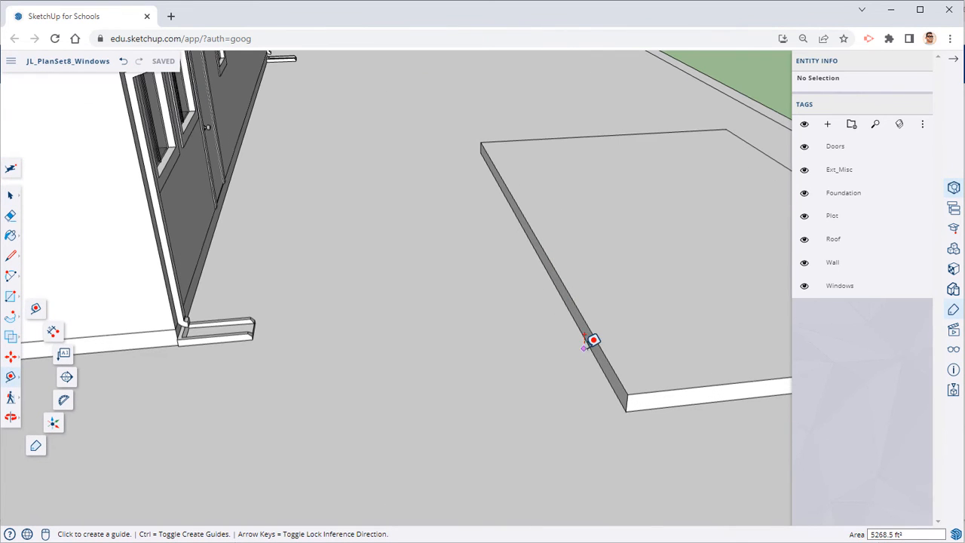
middle_click_drag(546, 332, 386, 239)
left_click(373, 223)
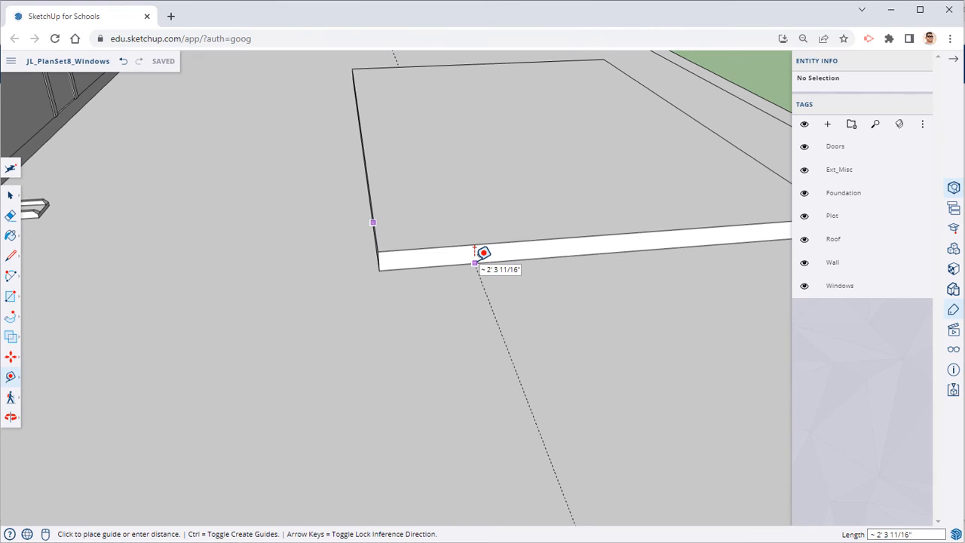
key("Return")
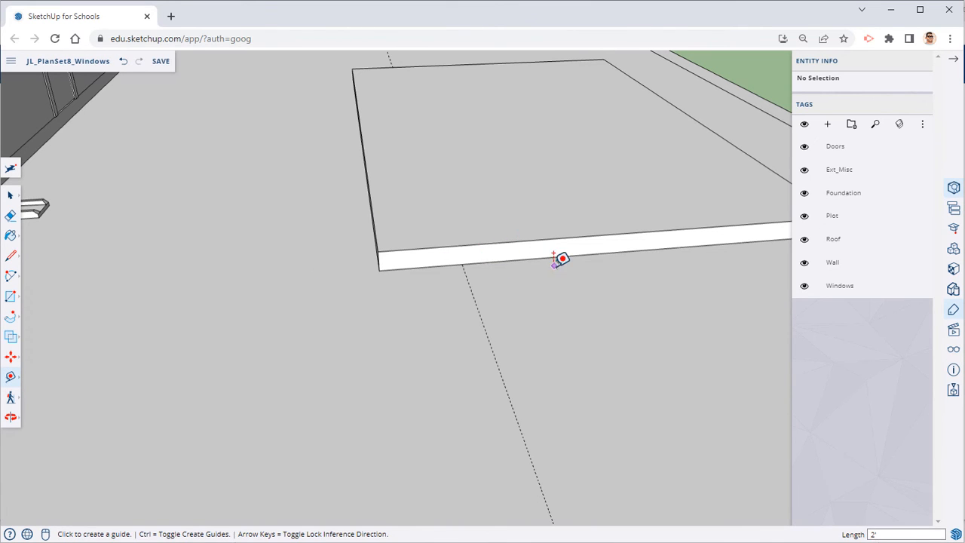
middle_click_drag(553, 268, 143, 268, "shift")
left_click(484, 273)
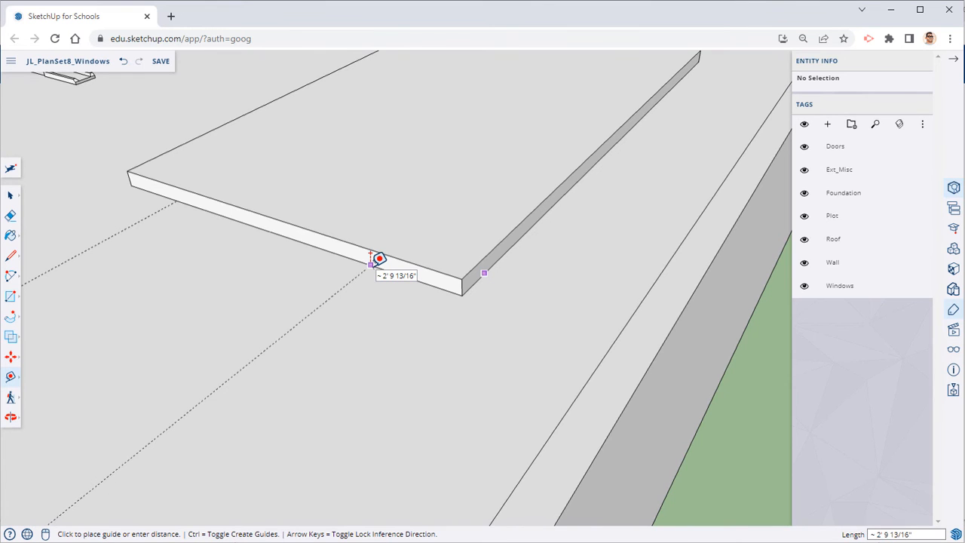
middle_click_drag(334, 263, 629, 253)
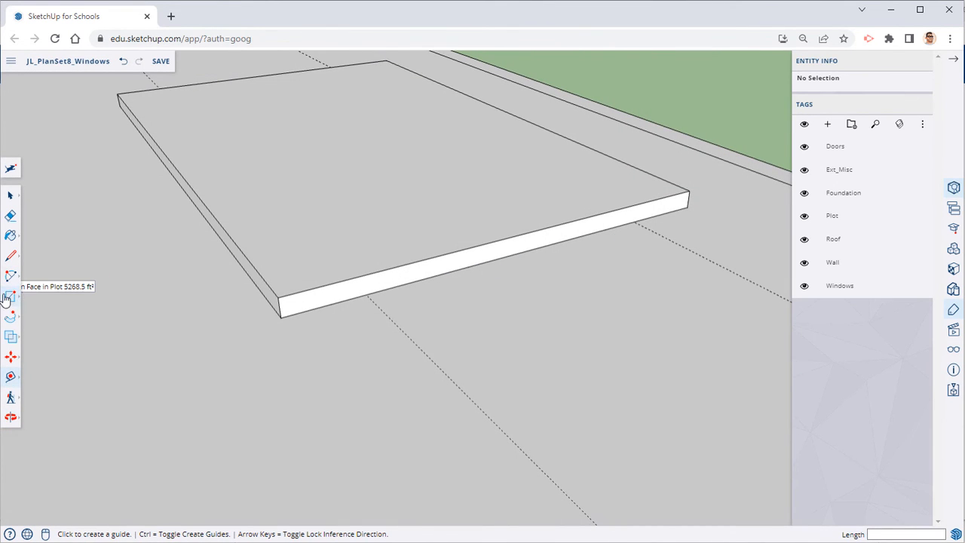
Step: Draw a driveway rectangle between the two guides, from the slab's end to the edge of the plot
left_click(6, 297)
middle_click_drag(638, 211, 467, 139)
left_click(468, 139)
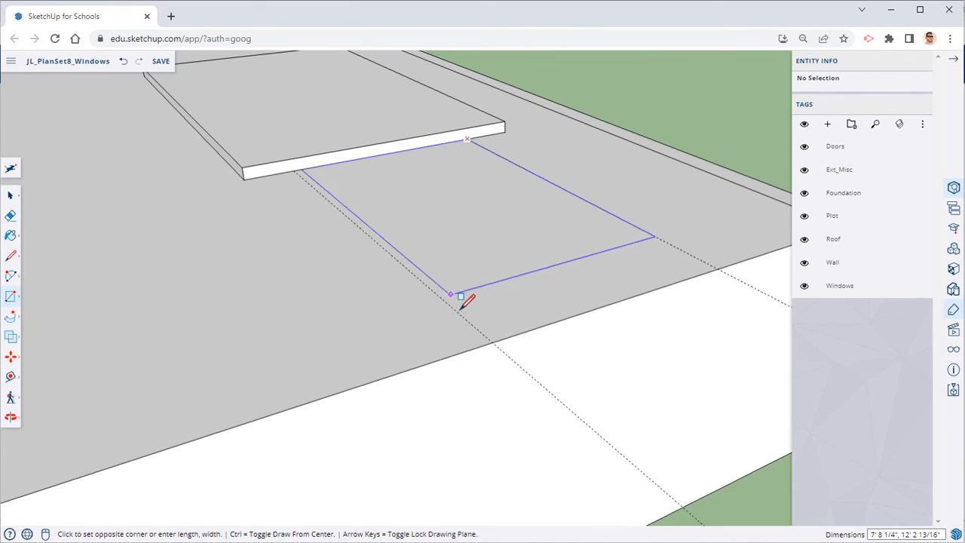
left_click(492, 341)
middle_click_drag(370, 273, 493, 323)
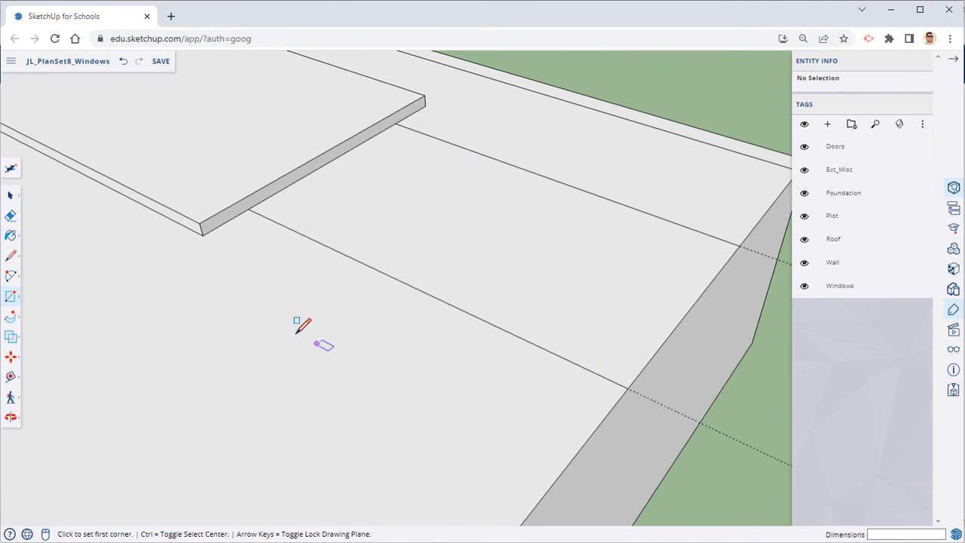
middle_click_drag(291, 324, 394, 291)
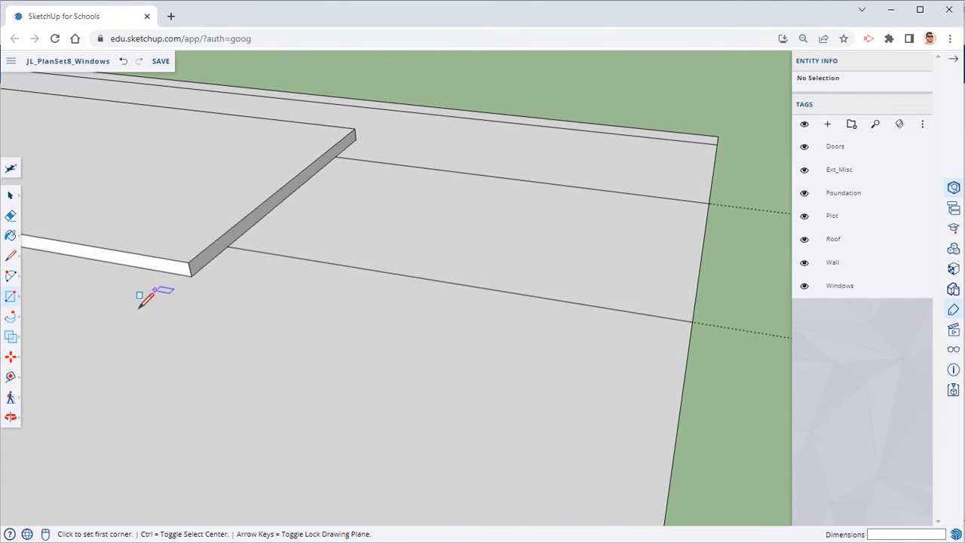
Step: Try to place a guide 0.5" from the top edge of the slab's end face
left_click(11, 256)
scroll(220, 209, "up", 3)
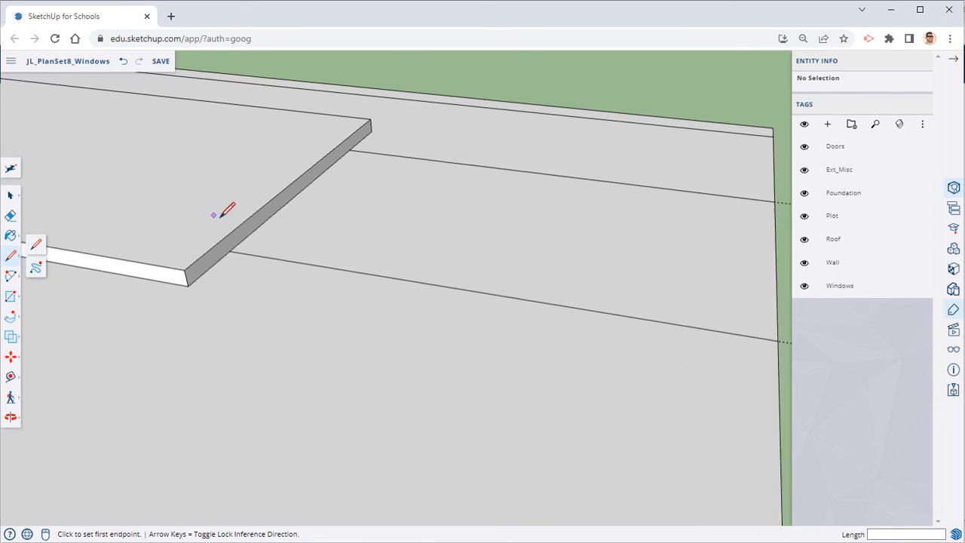
left_click(10, 377)
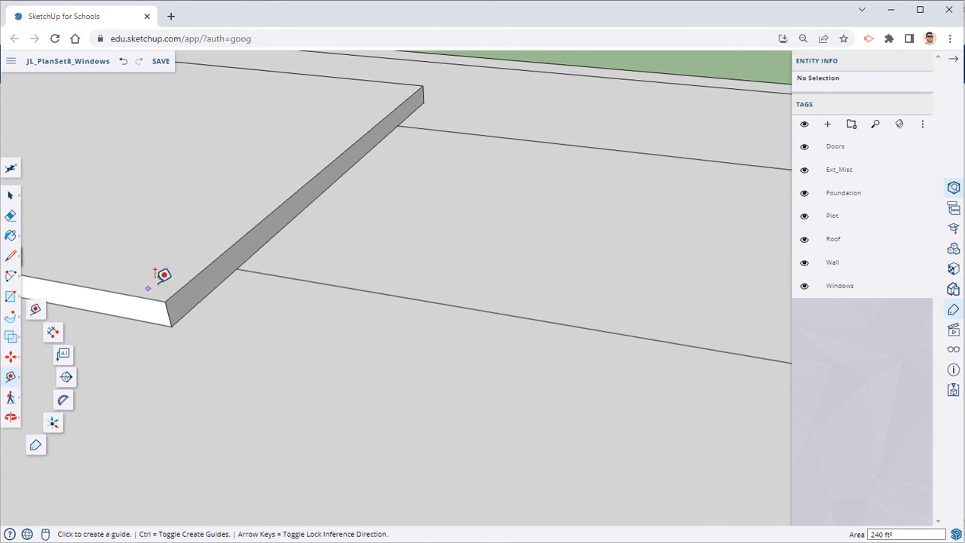
left_click(189, 280)
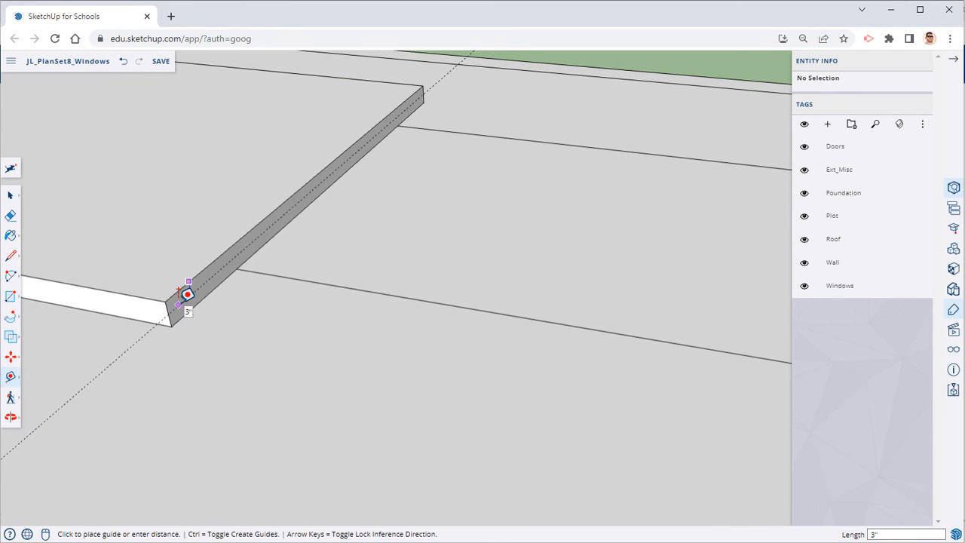
left_click(179, 297)
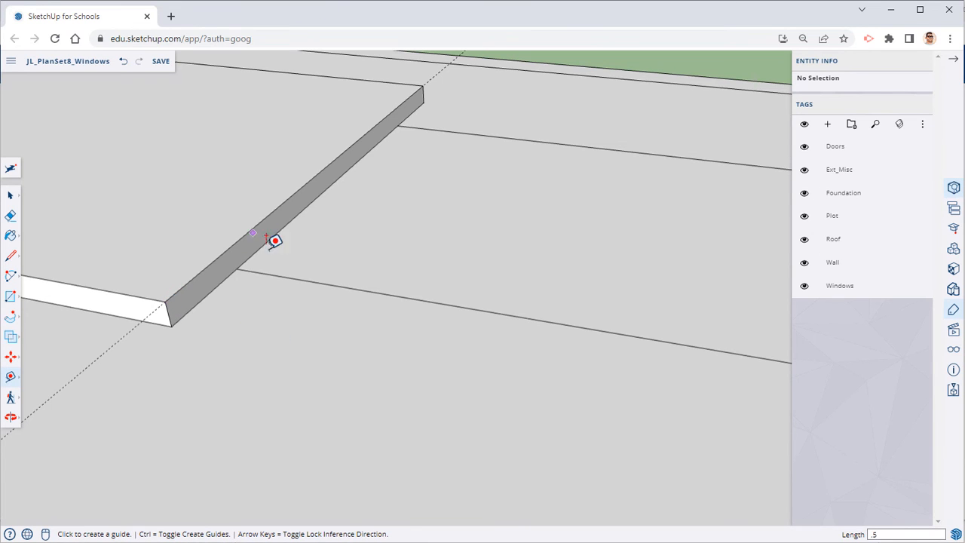
scroll(271, 236, "up", 5)
middle_click_drag(241, 258, 233, 200)
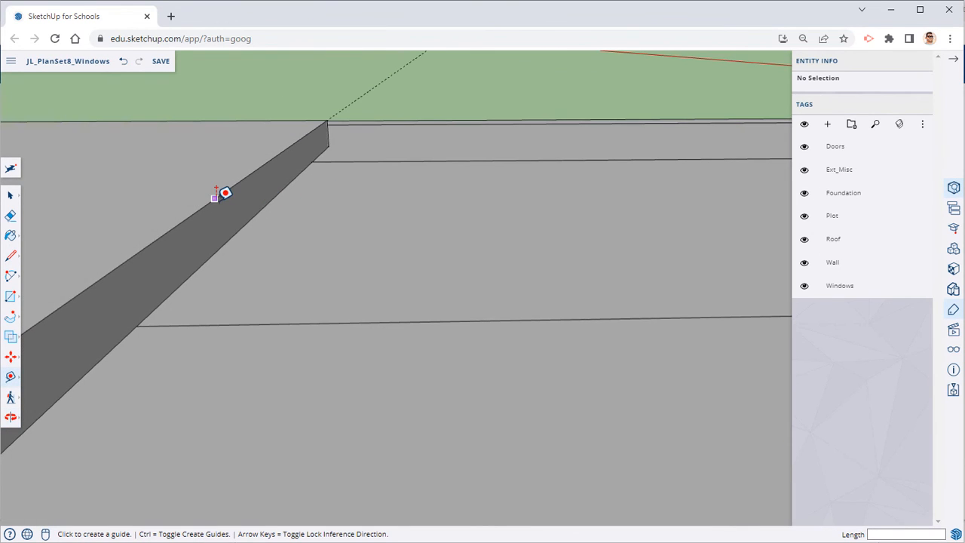
Step: Place a guide 0.5" below the top edge of the slab's end face
middle_click_drag(165, 234, 324, 178)
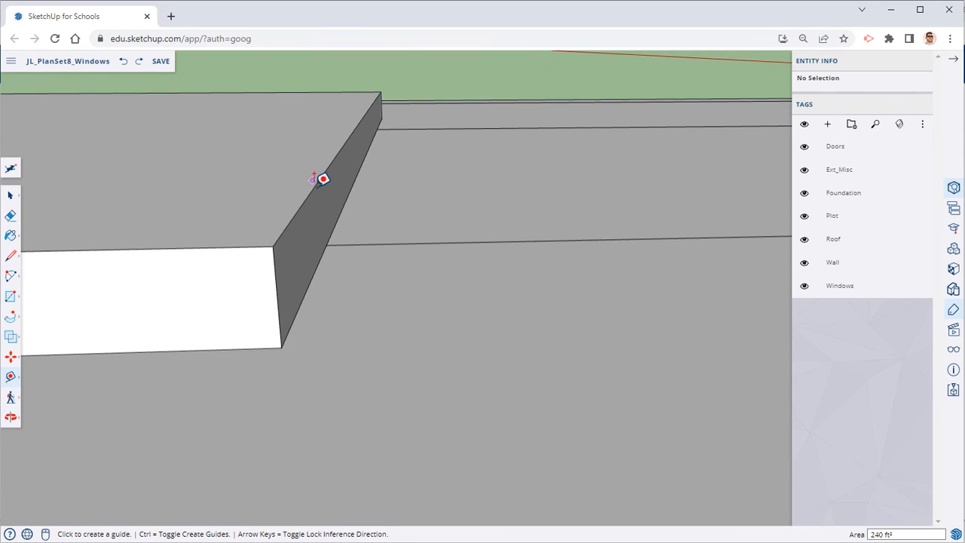
left_click(309, 194)
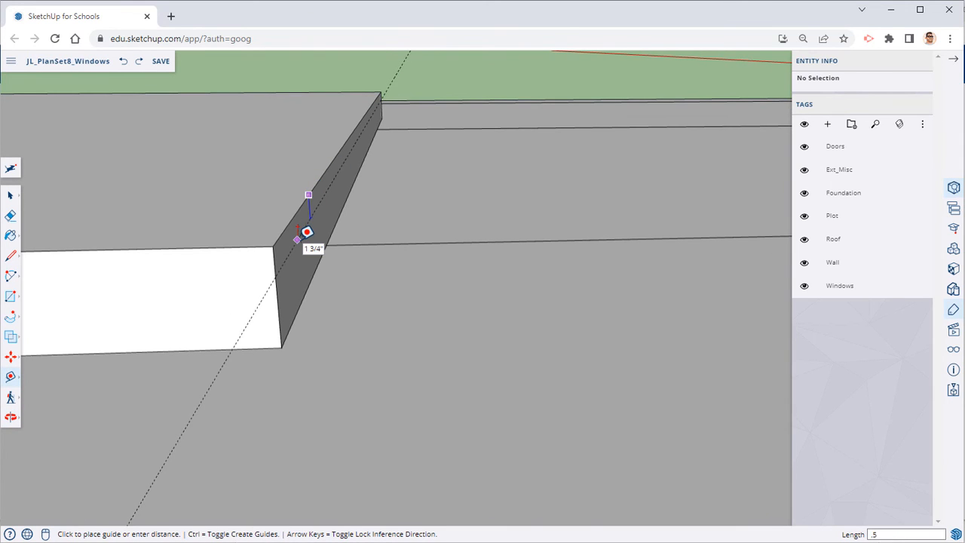
key("Return")
Step: Draw a vertical line on the slab's end face from the driveway's house-side corner up to the guide
left_click(11, 255)
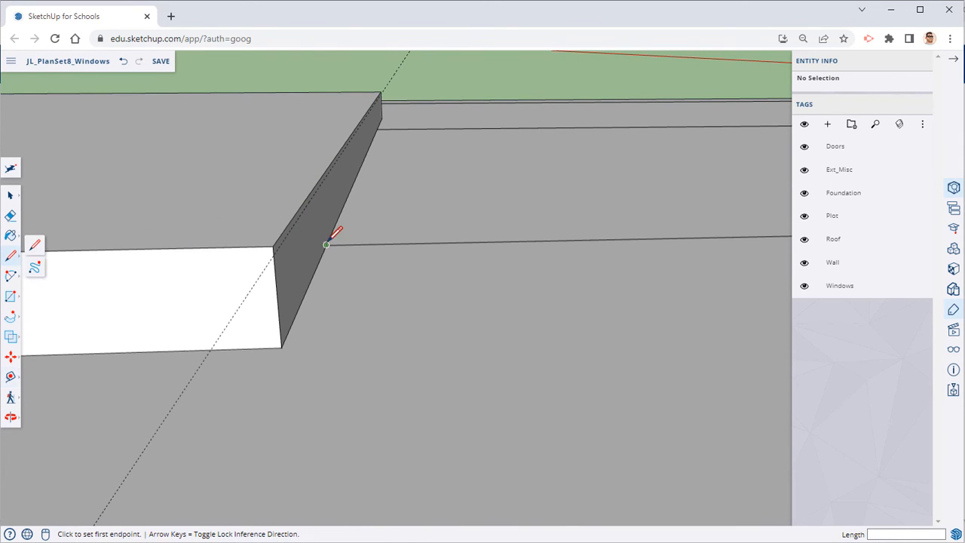
left_click(316, 230)
mouse_move(317, 230)
middle_mouse_down()
mouse_move(297, 219)
mouse_move(109, 293)
mouse_move(309, 252)
middle_mouse_up()
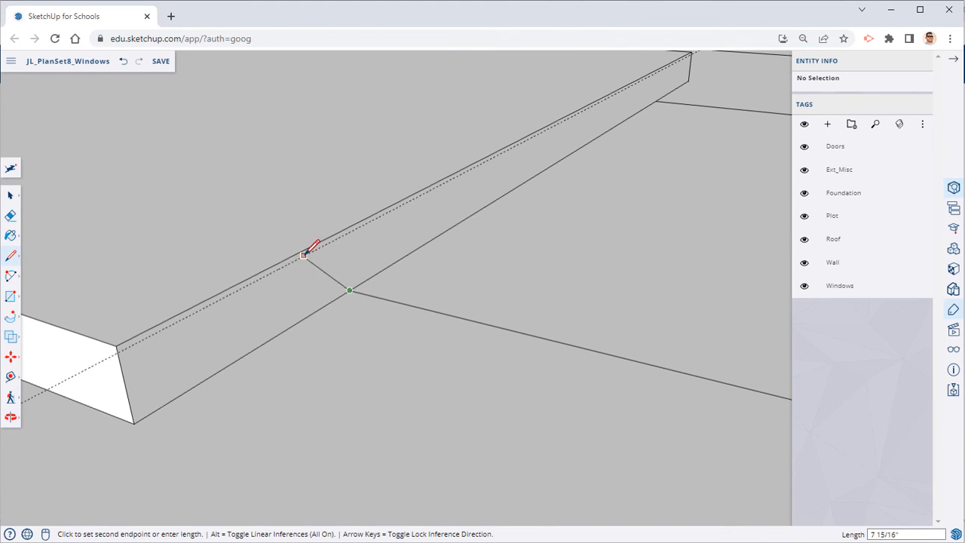
left_click(345, 233)
mouse_move(427, 274)
middle_mouse_down()
mouse_move(467, 280)
mouse_move(528, 311)
mouse_move(303, 193)
mouse_move(503, 347)
middle_mouse_up()
key("Escape")
Step: Draw a short vertical line at the driveway's house-side corner on the plot edge and join its top about 15' back to the slab
left_click(514, 385)
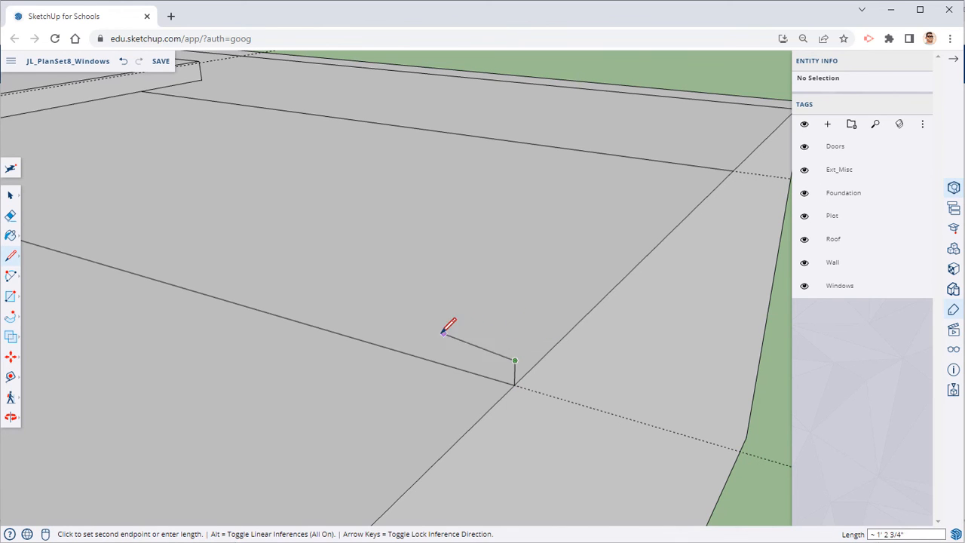
middle_click_drag(444, 331, 581, 354)
scroll(460, 384, "down", 2)
middle_click_drag(603, 400, 867, 416, "shift")
scroll(399, 303, "up", 3)
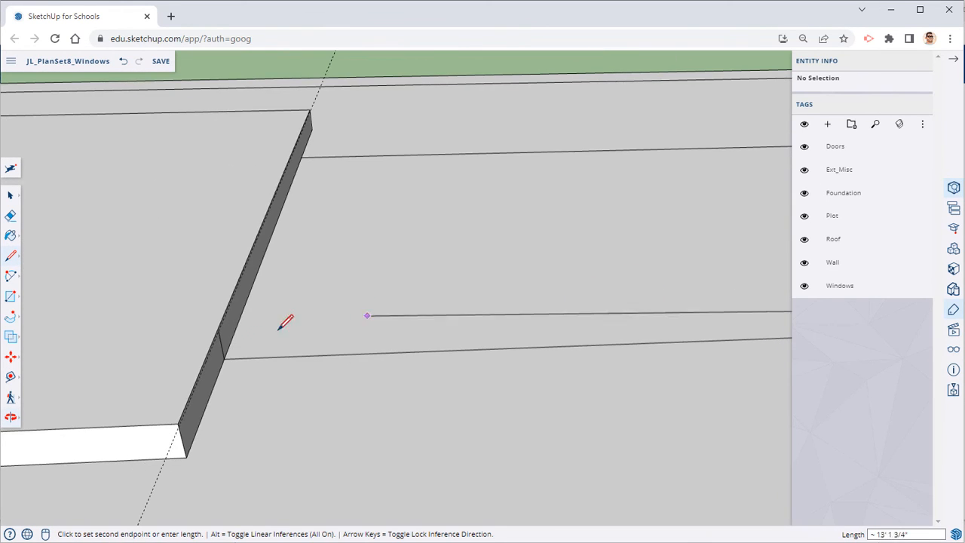
scroll(207, 321, "up", 2)
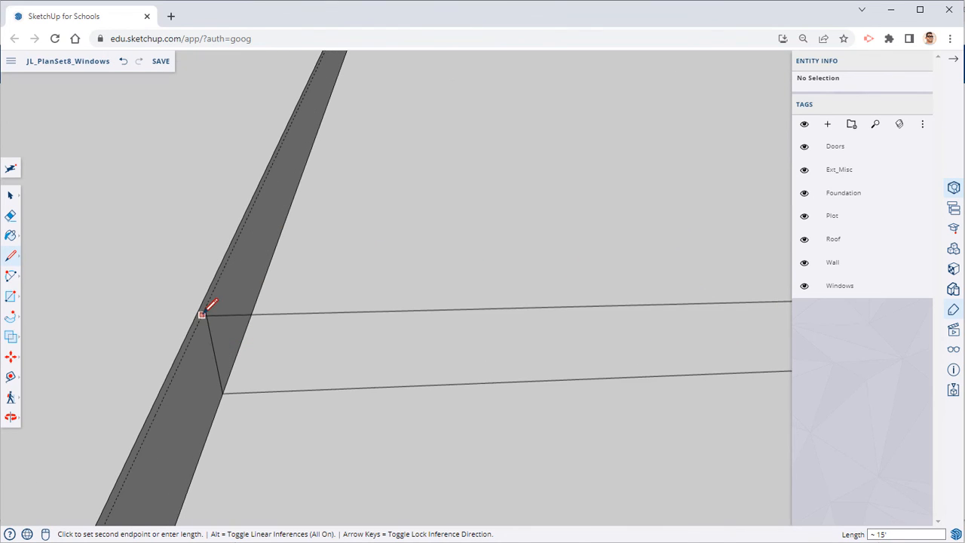
left_click(197, 315)
Step: Push/Pull the driveway's thin side face 8' across to the opposite side of the driveway outline
mouse_move(442, 355)
middle_mouse_down()
mouse_move(540, 345)
mouse_move(40, 254)
mouse_move(478, 382)
mouse_move(478, 362)
mouse_move(309, 290)
middle_mouse_up()
key("p")
left_click(379, 341)
scroll(506, 371, "down", 3)
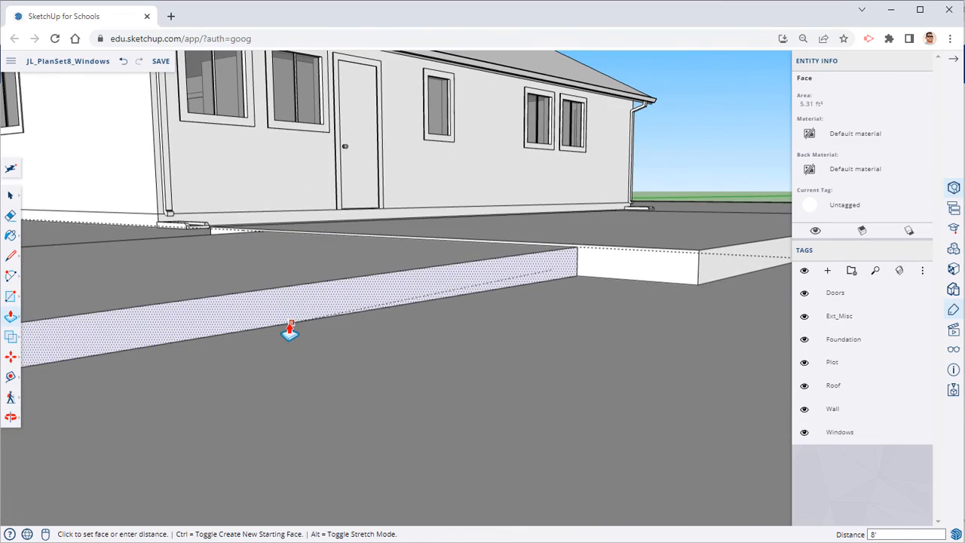
left_click(289, 325)
Step: Erase the guide line running along the top of the slab's driveway-side end face
middle_click_drag(262, 343, 592, 436)
scroll(520, 443, "down", 3)
middle_click_drag(452, 454, 523, 426, "shift")
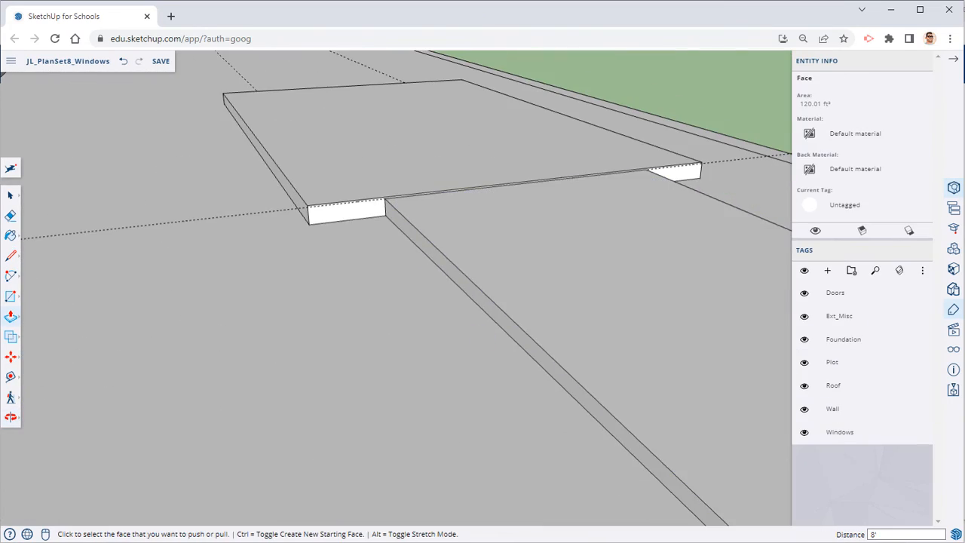
middle_click_drag(371, 430, 576, 389)
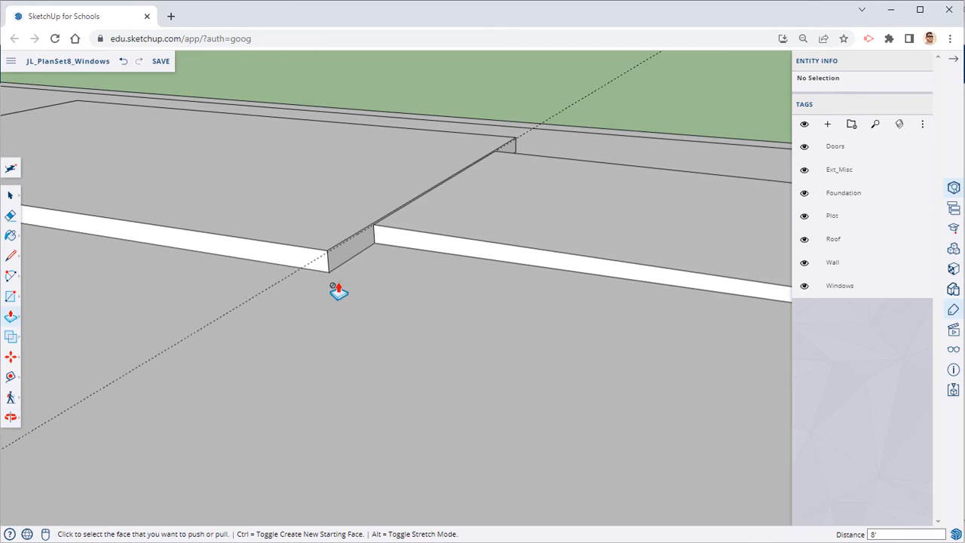
left_click(11, 218)
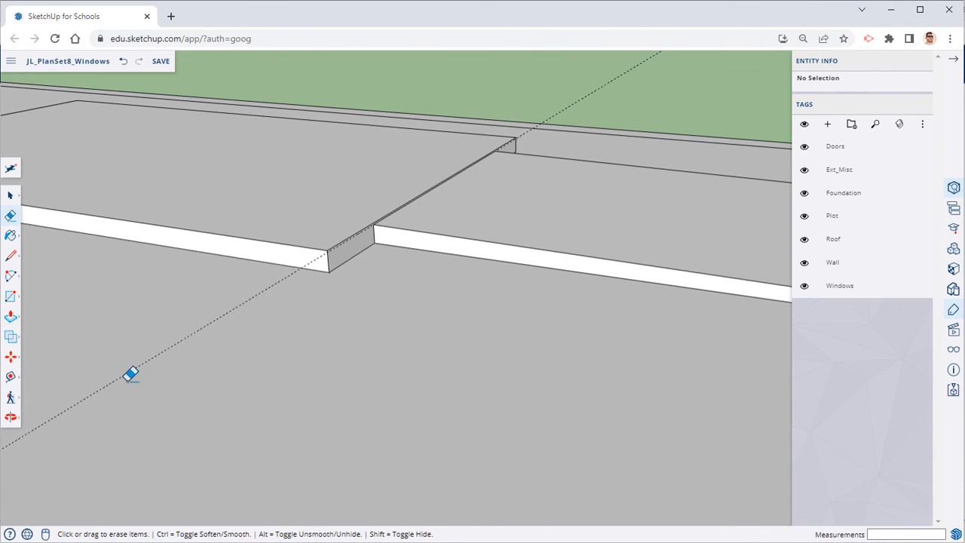
left_click(124, 375)
Step: Select all of the driveway's connected geometry and make it a group
left_click(10, 195)
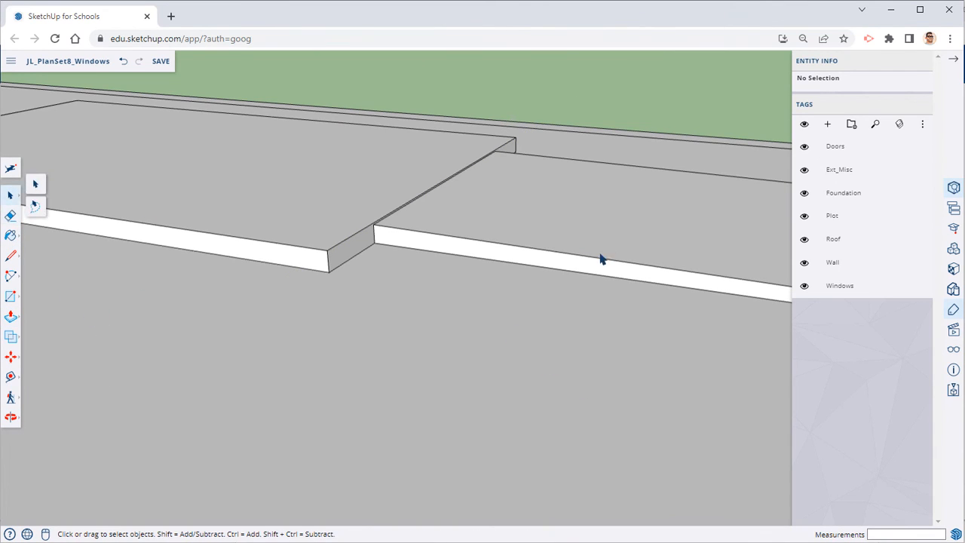
triple_click(608, 258)
right_click(610, 259)
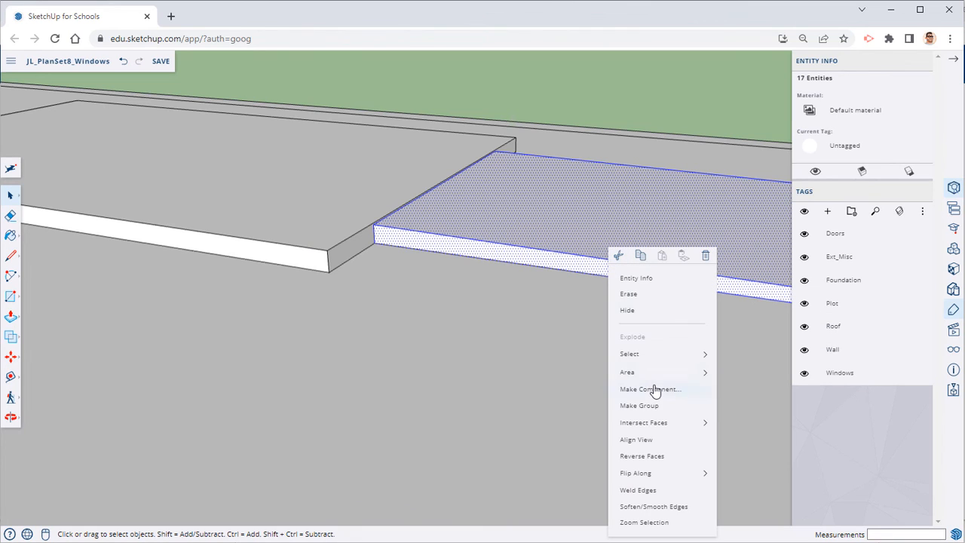
left_click(646, 405)
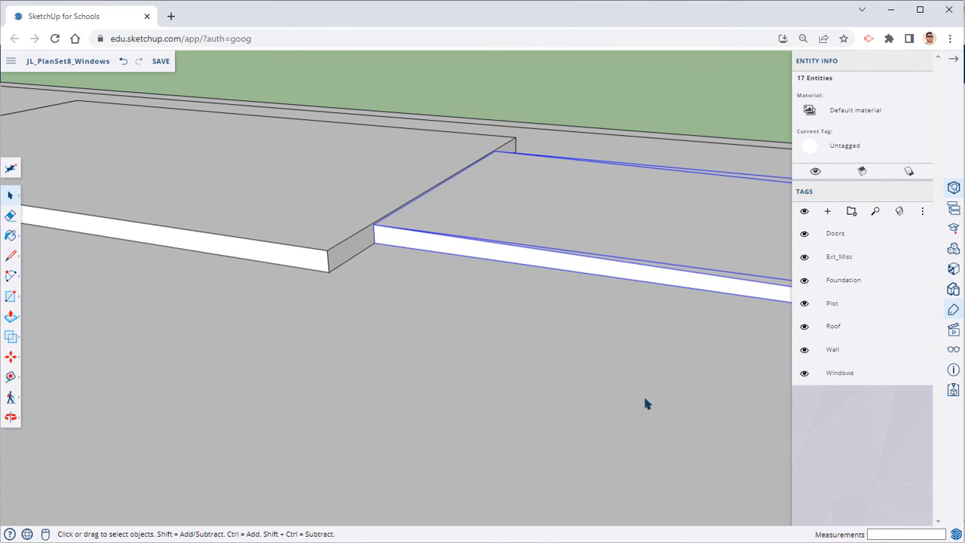
Step: Erase the two remaining guide lines that run along the driveway's long sides past the plot edge
middle_click_drag(582, 319, 484, 302)
scroll(483, 302, "down", 2)
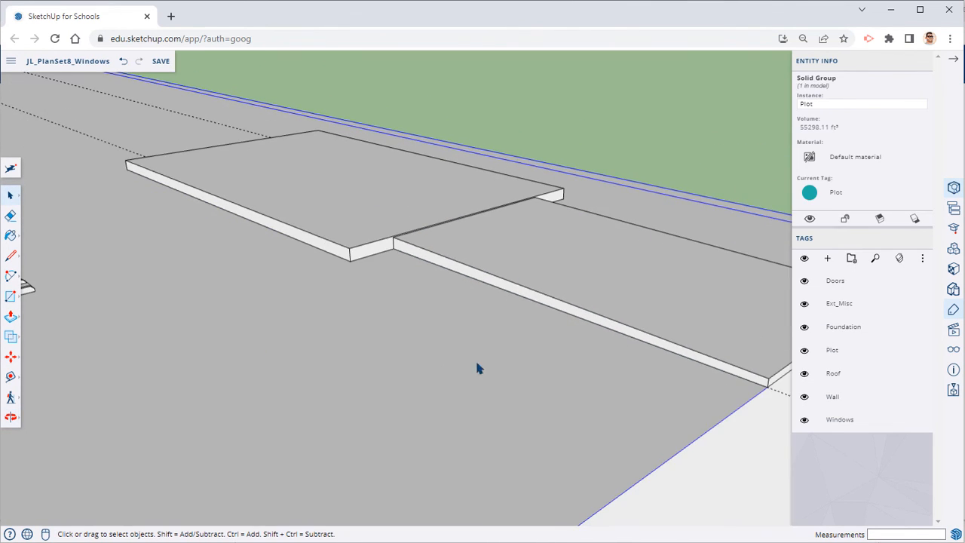
mouse_move(467, 269)
middle_mouse_down()
mouse_move(269, 220)
mouse_move(93, 273)
middle_mouse_up()
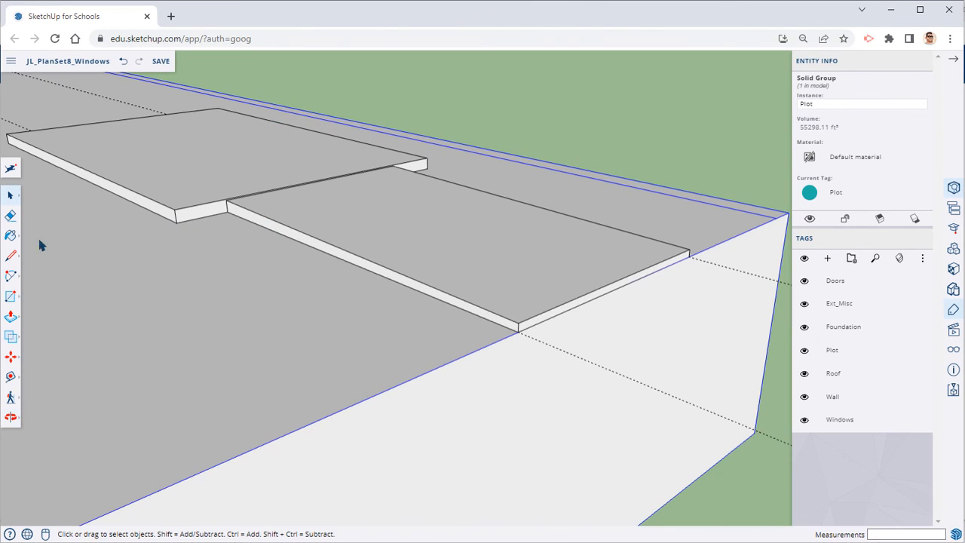
left_click(625, 369)
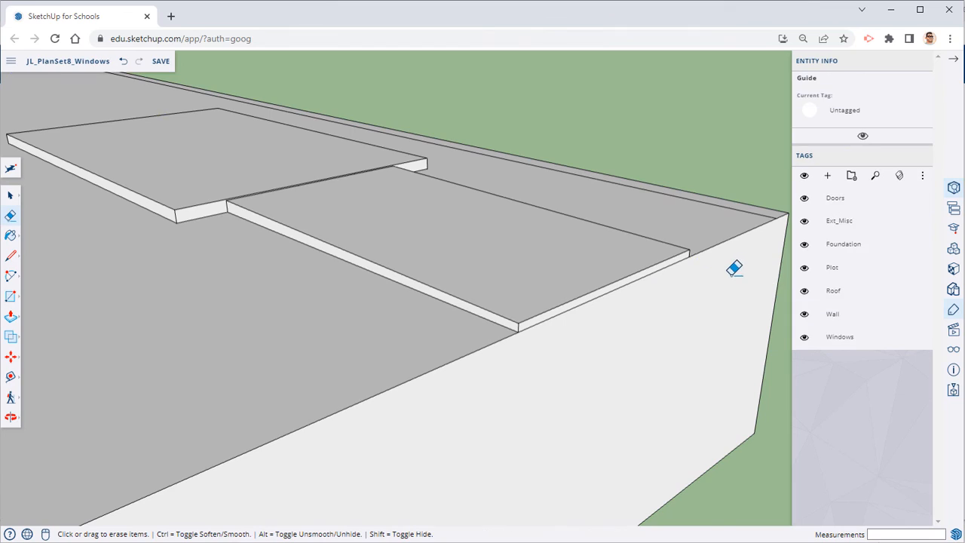
middle_click_drag(732, 266, 395, 441)
scroll(576, 325, "down", 5)
scroll(385, 349, "down", 5)
middle_click_drag(385, 349, 374, 405)
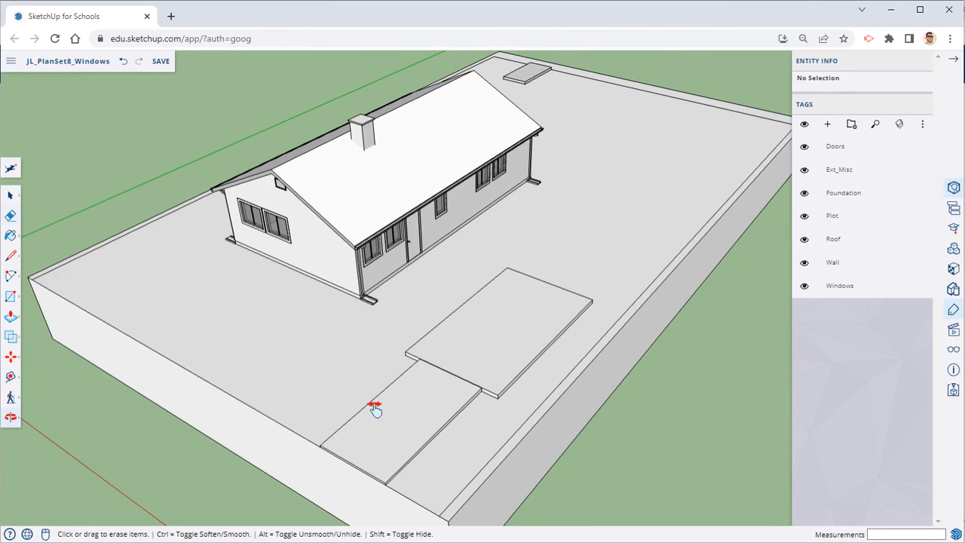
scroll(369, 397, "up", 3)
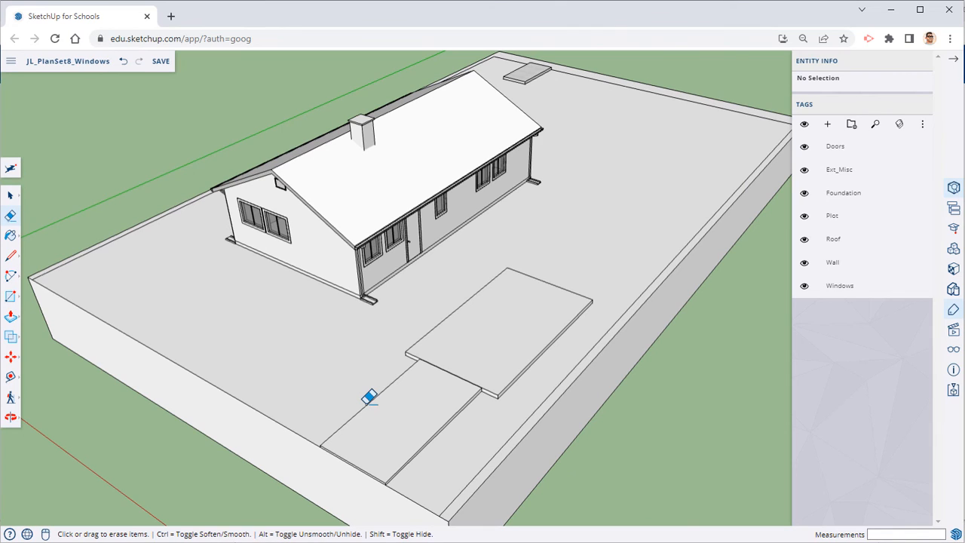